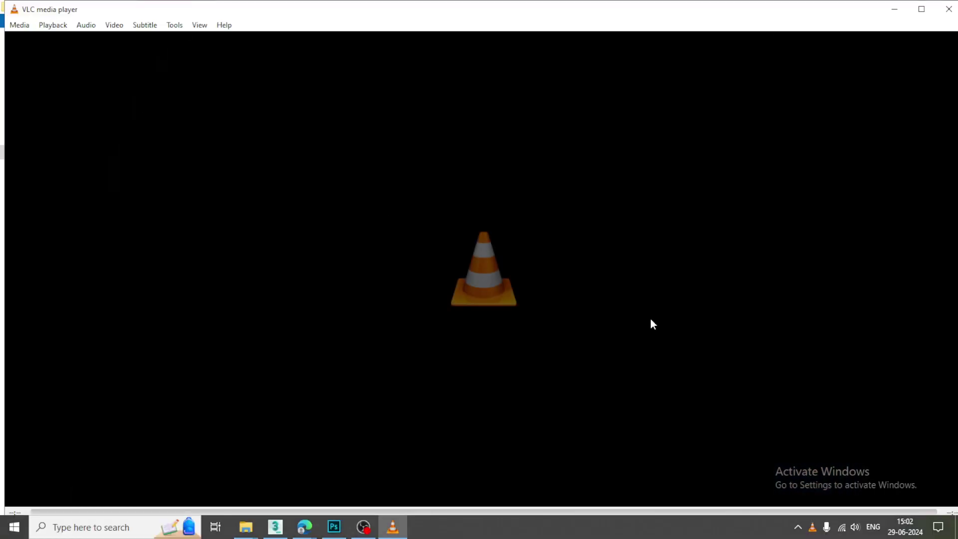
Step: Once the VLC intro finishes, bring the 3ds Max bedroom_1.max scene to the front
{"action": "left_click", "coordinate": [276, 527]}
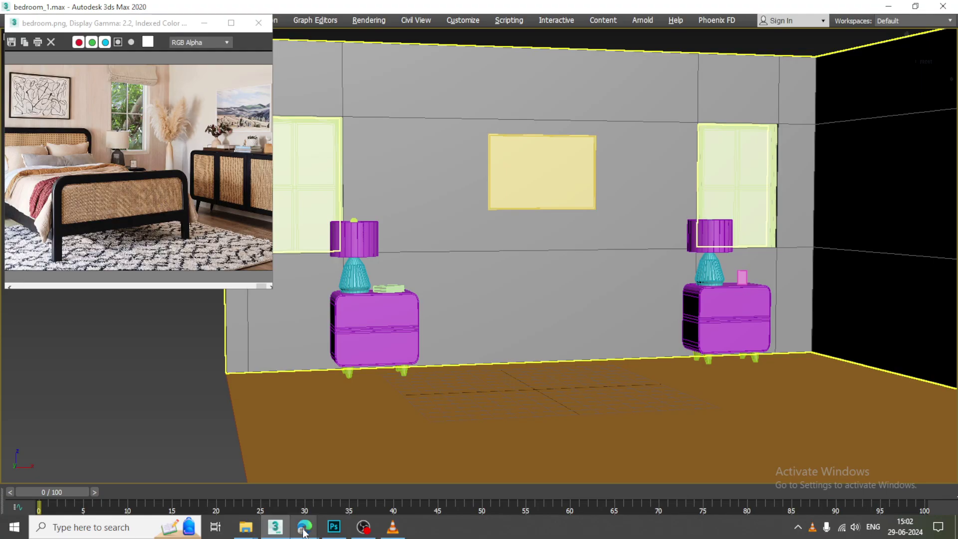
Step: Enlarge the bedroom.png reference window, orbit to face the back wall, and exit Expert Mode
{"action": "left_click_drag", "start_coordinate": [96, 26], "coordinate": [149, 26]}
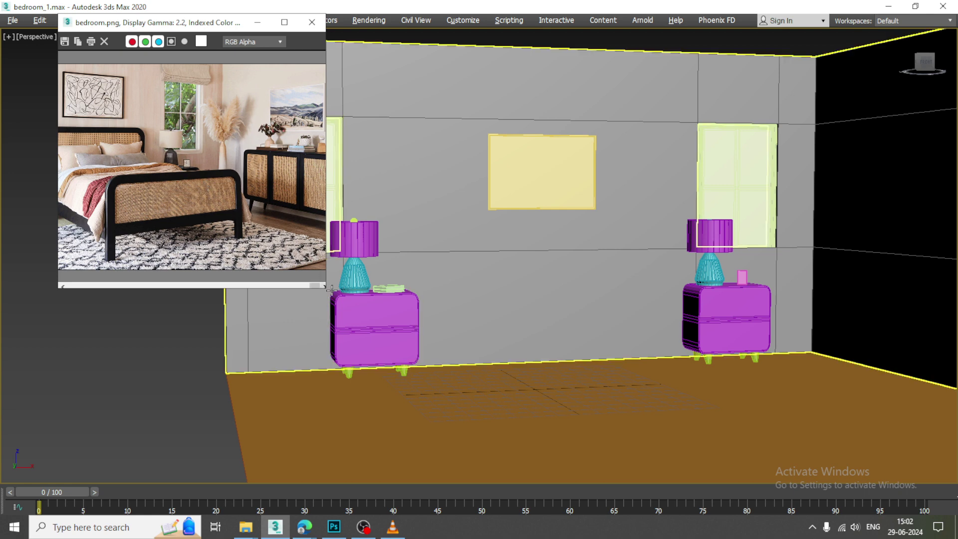
{"action": "left_click_drag", "start_coordinate": [325, 288], "coordinate": [423, 352]}
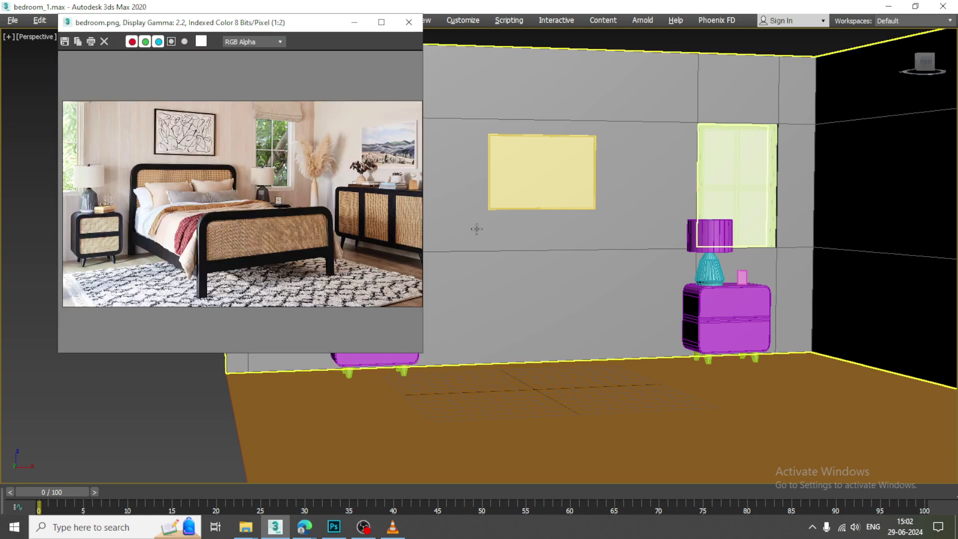
{"action": "middle_click_drag", "start_coordinate": [499, 210], "coordinate": [540, 225], "text": "alt"}
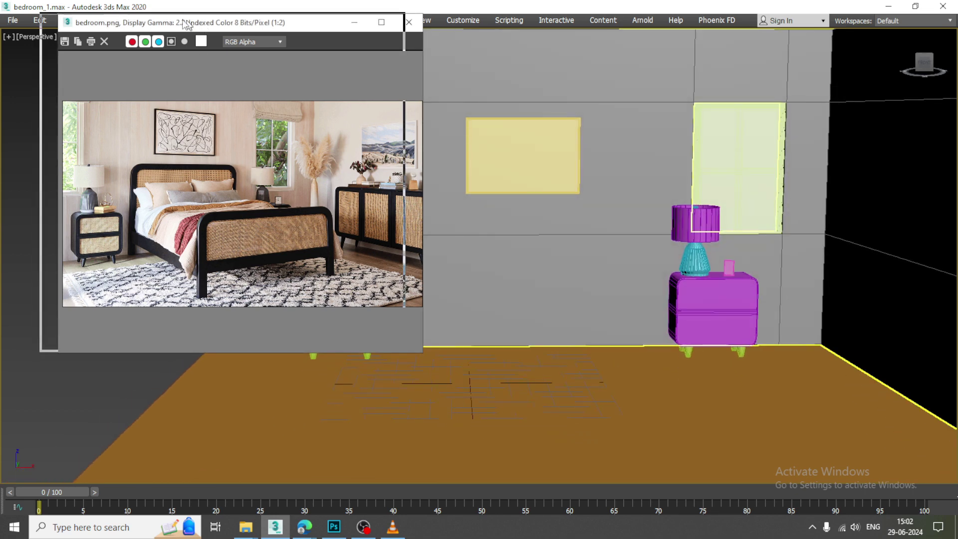
{"action": "left_click_drag", "start_coordinate": [189, 22], "coordinate": [160, 18]}
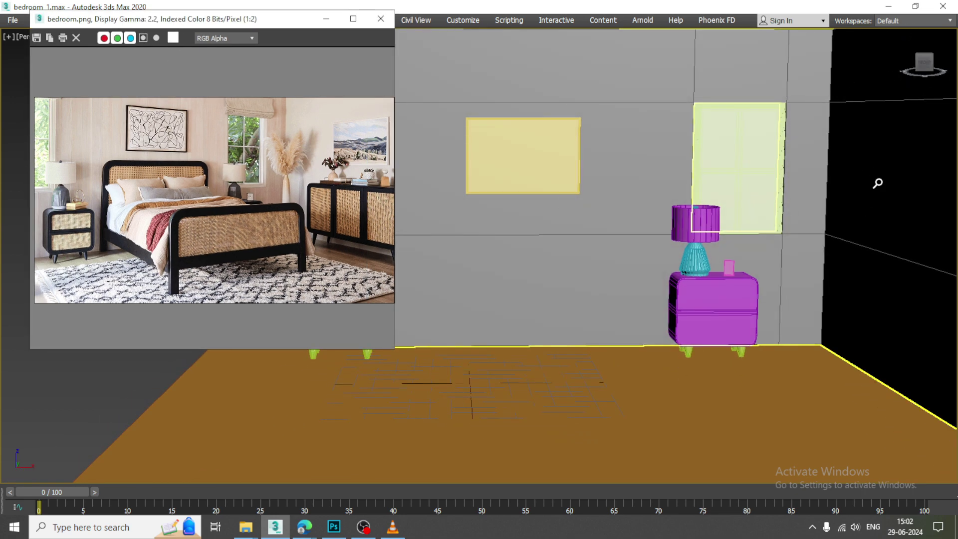
{"action": "middle_click_drag", "start_coordinate": [627, 242], "coordinate": [635, 242], "text": "alt"}
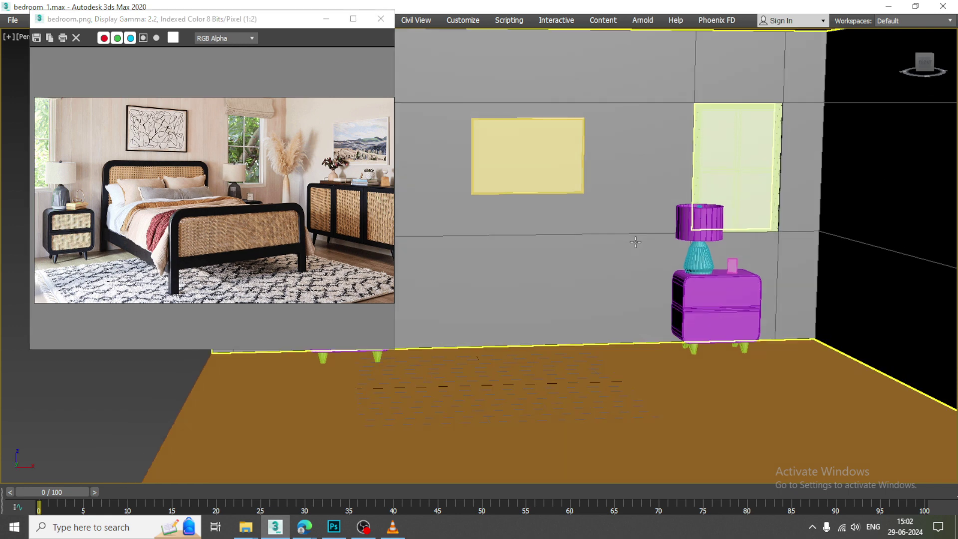
{"action": "key", "text": "ctrl+x"}
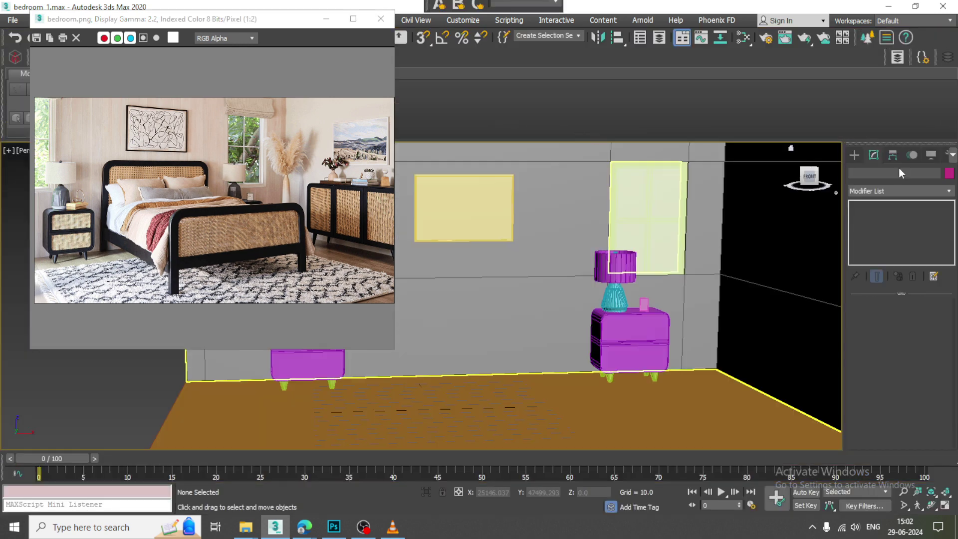
Step: In the Front view, draw Box009 (about 56.9 × 126.2 × 4.4) between the nightstands
{"action": "left_click", "coordinate": [854, 155]}
{"action": "left_click", "coordinate": [875, 227]}
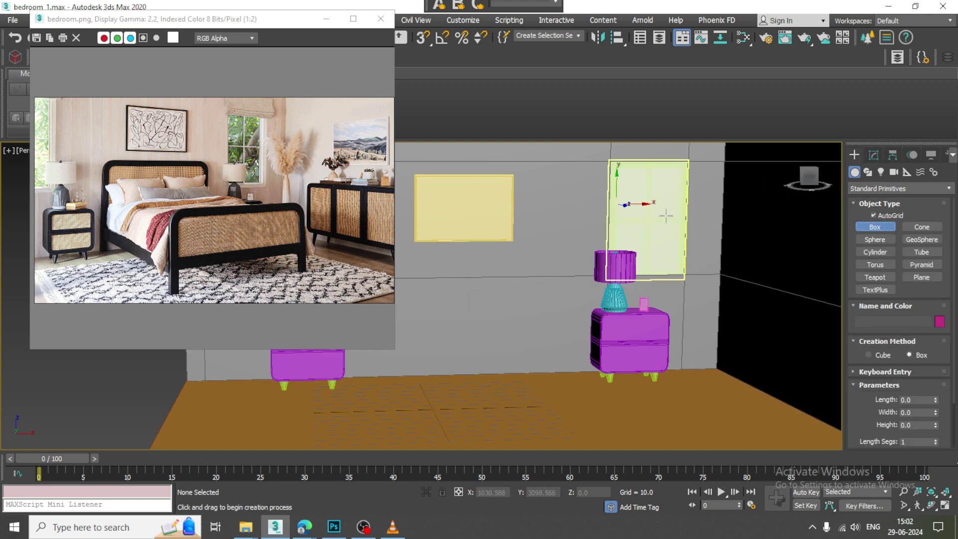
{"action": "key", "text": "alt+w"}
{"action": "key", "text": "alt+w"}
{"action": "scroll", "coordinate": [618, 261], "scroll_direction": "up", "scroll_amount": 2}
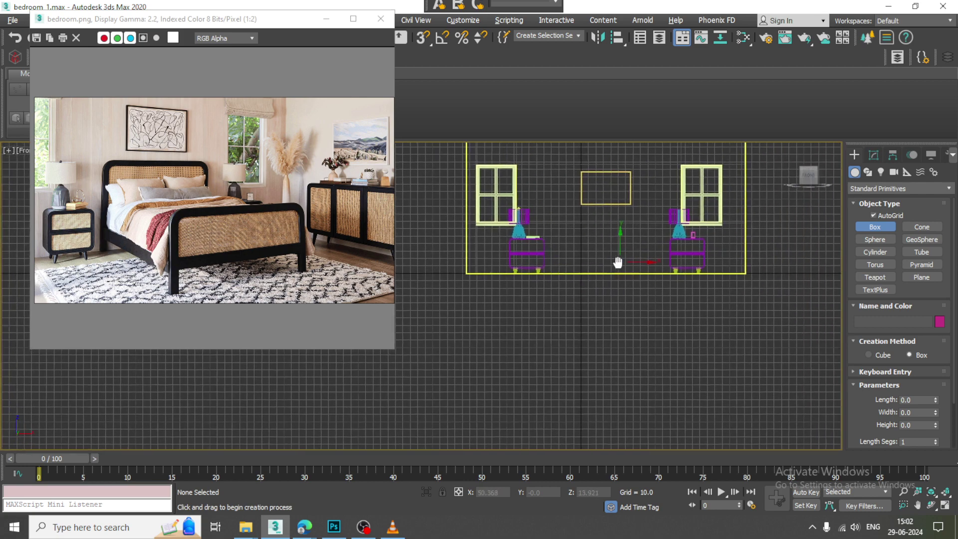
{"action": "scroll", "coordinate": [607, 270], "scroll_direction": "up", "scroll_amount": 3}
{"action": "mouse_move", "coordinate": [607, 269]}
{"action": "middle_mouse_down"}
{"action": "mouse_move", "coordinate": [590, 241]}
{"action": "mouse_move", "coordinate": [583, 251]}
{"action": "middle_mouse_up"}
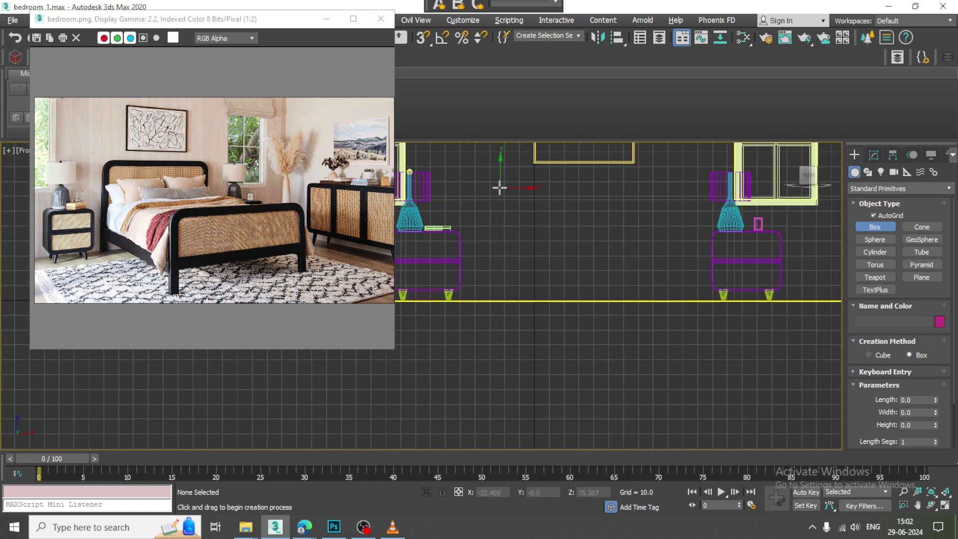
{"action": "mouse_move", "coordinate": [486, 179]}
{"action": "left_mouse_down"}
{"action": "mouse_move", "coordinate": [686, 300]}
{"action": "mouse_move", "coordinate": [671, 263]}
{"action": "left_mouse_up"}
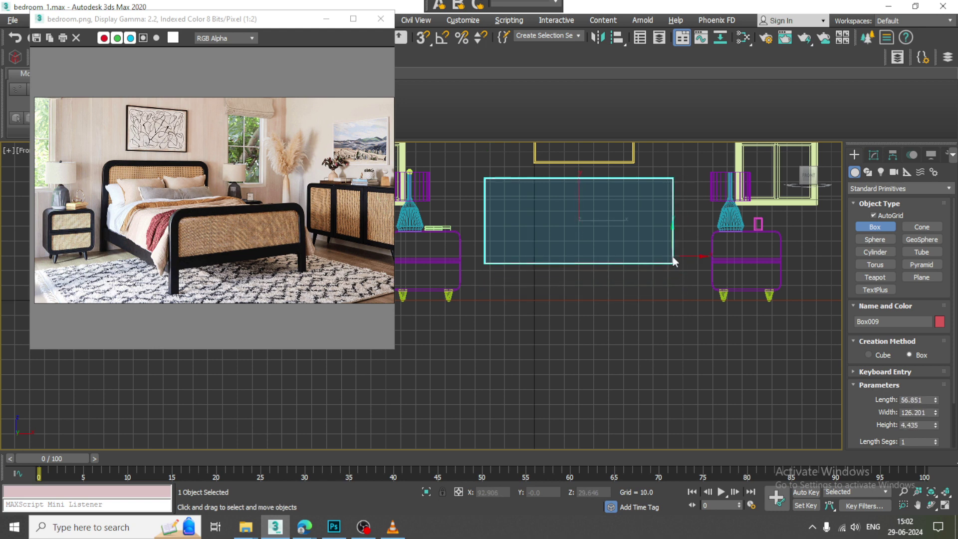
{"action": "right_click", "coordinate": [672, 260]}
{"action": "key", "text": "alt+w"}
{"action": "right_click", "coordinate": [656, 312]}
{"action": "key", "text": "alt+w"}
Step: Convert the Box009 headboard panel to an Editable Poly
{"action": "middle_click_drag", "start_coordinate": [632, 303], "coordinate": [625, 316], "text": "alt"}
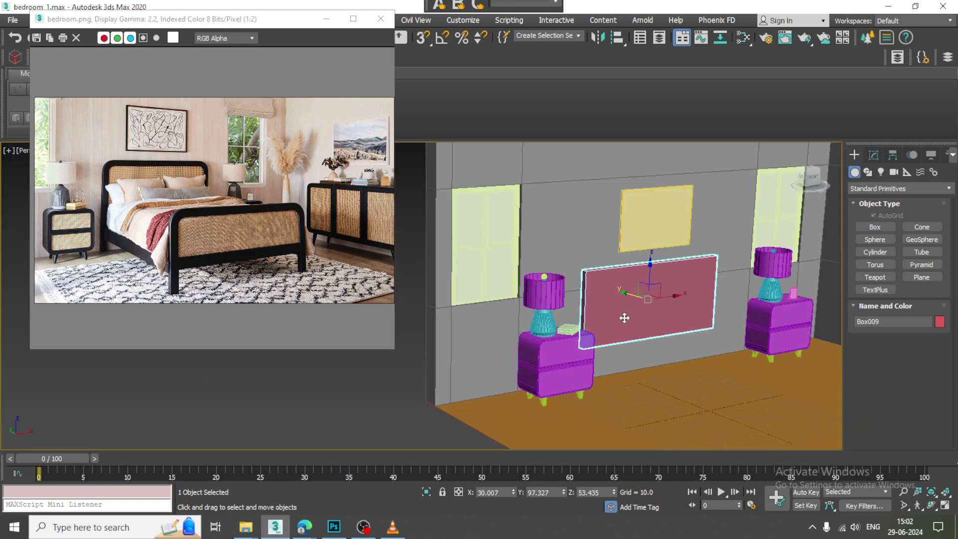
{"action": "scroll", "coordinate": [624, 316], "scroll_direction": "up", "scroll_amount": 3}
{"action": "key", "text": "r"}
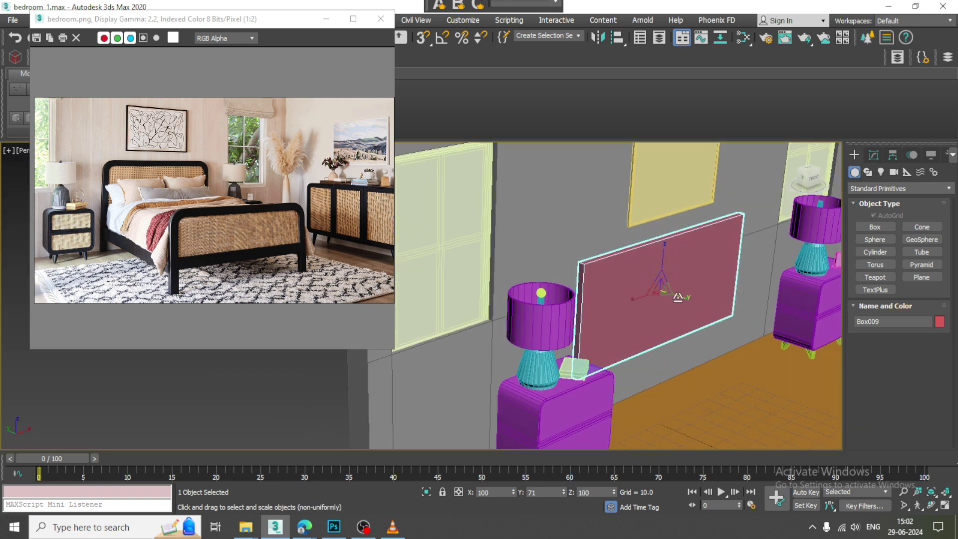
{"action": "key", "text": "w"}
{"action": "middle_click_drag", "start_coordinate": [687, 301], "coordinate": [669, 301], "text": "alt"}
{"action": "scroll", "coordinate": [601, 256], "scroll_direction": "up", "scroll_amount": 3}
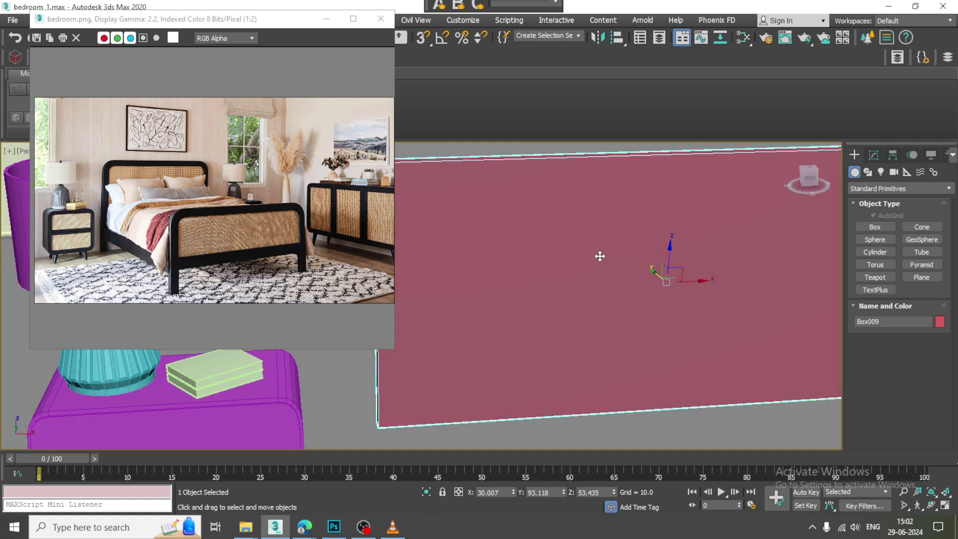
{"action": "scroll", "coordinate": [586, 278], "scroll_direction": "down", "scroll_amount": 5}
{"action": "middle_click_drag", "start_coordinate": [585, 278], "coordinate": [567, 261], "text": "alt"}
{"action": "right_click", "coordinate": [567, 256]}
{"action": "mouse_move", "coordinate": [588, 385]}
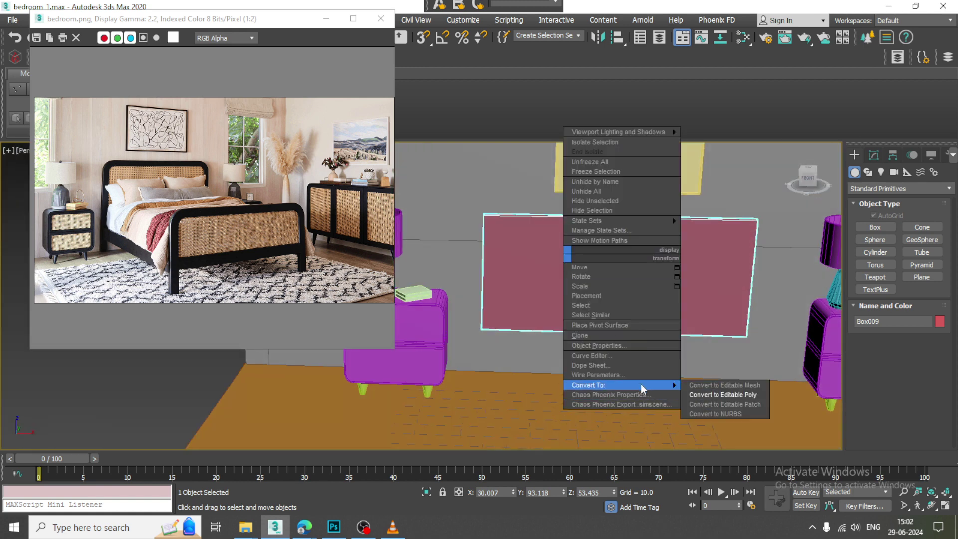
{"action": "left_click", "coordinate": [752, 396]}
Step: Add Swift Loop vertical edge loops near the panel's left and right ends
{"action": "left_click", "coordinate": [440, 95]}
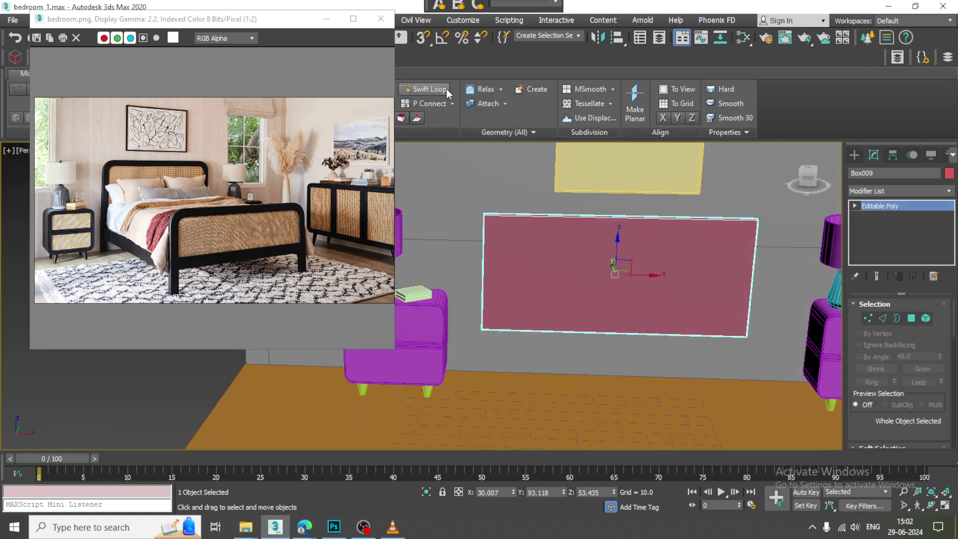
{"action": "left_click", "coordinate": [496, 218]}
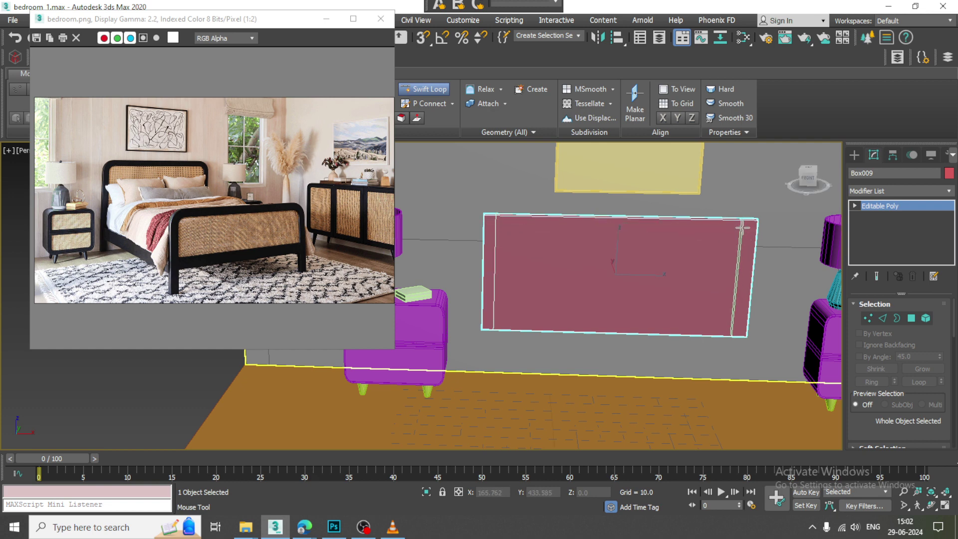
{"action": "left_click", "coordinate": [745, 228]}
{"action": "right_click", "coordinate": [745, 228]}
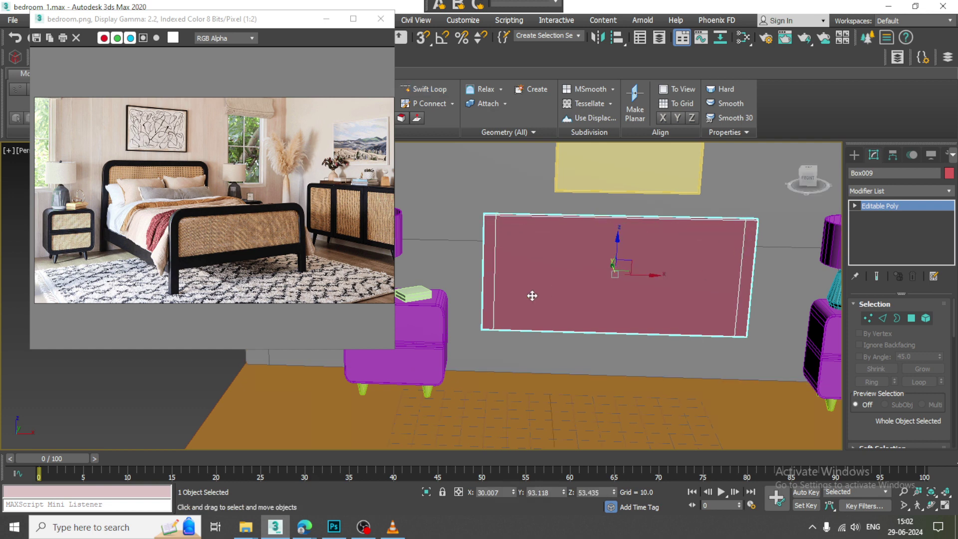
Step: Select the headboard panel's corner edges in Edge mode
{"action": "key", "text": "2"}
{"action": "double_click", "coordinate": [494, 263]}
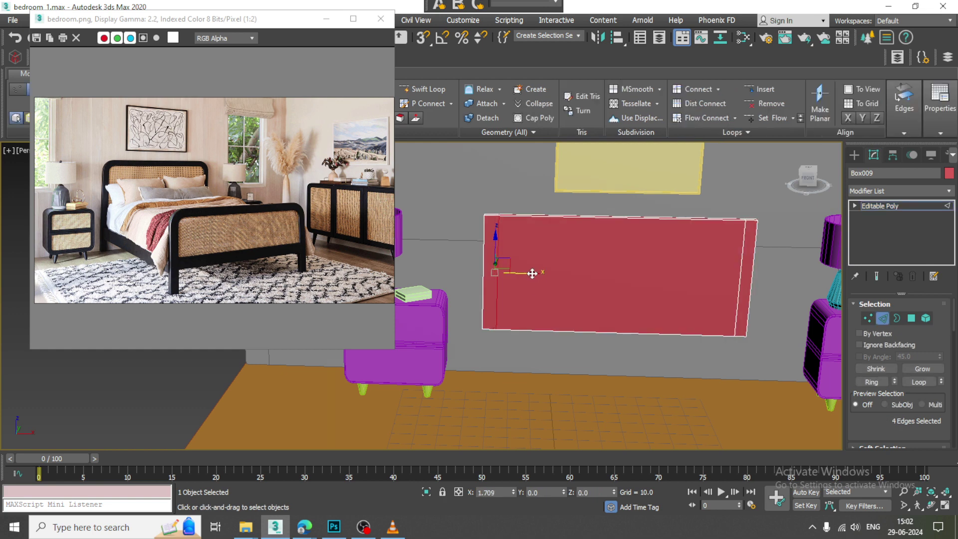
{"action": "left_click_drag", "start_coordinate": [531, 273], "coordinate": [542, 276]}
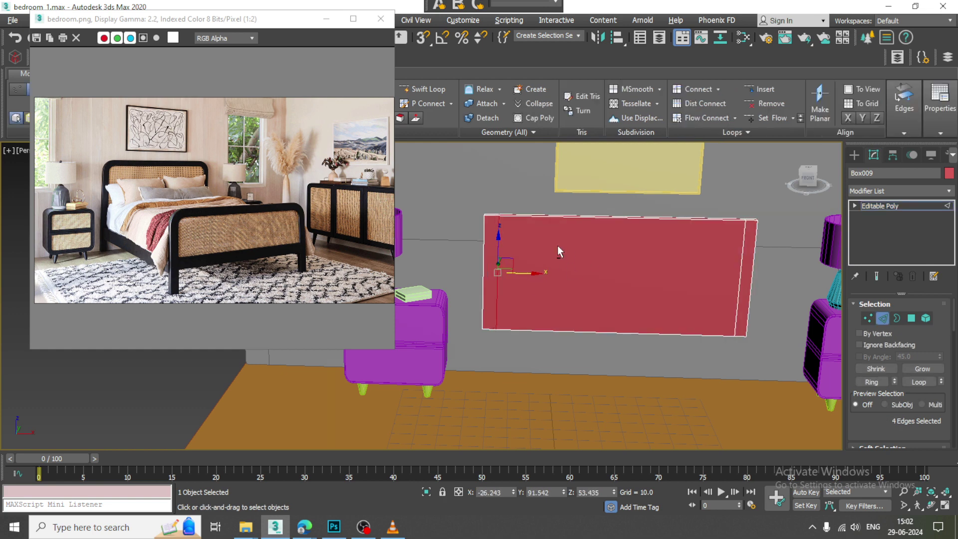
{"action": "mouse_move", "coordinate": [558, 246]}
{"action": "middle_mouse_down", "text": "alt"}
{"action": "mouse_move", "coordinate": [532, 250]}
{"action": "mouse_move", "coordinate": [579, 323]}
{"action": "mouse_move", "coordinate": [553, 282]}
{"action": "mouse_move", "coordinate": [722, 340]}
{"action": "mouse_move", "coordinate": [645, 316]}
{"action": "mouse_move", "coordinate": [651, 342]}
{"action": "middle_mouse_up", "text": "alt"}
{"action": "key", "text": "2"}
{"action": "key", "text": "2"}
{"action": "scroll", "coordinate": [898, 395], "scroll_direction": "down", "scroll_amount": 5}
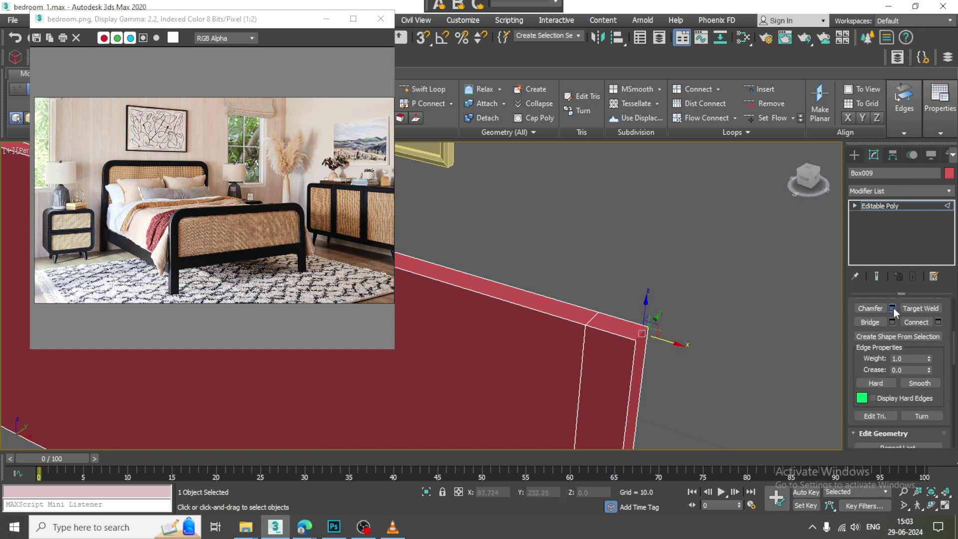
Step: Chamfer the selected top corner edges by 5.96 with 8 segments
{"action": "left_click", "coordinate": [893, 307]}
{"action": "mouse_move", "coordinate": [649, 300]}
{"action": "middle_mouse_down", "text": "alt"}
{"action": "mouse_move", "coordinate": [576, 264]}
{"action": "mouse_move", "coordinate": [449, 329]}
{"action": "middle_mouse_up", "text": "alt"}
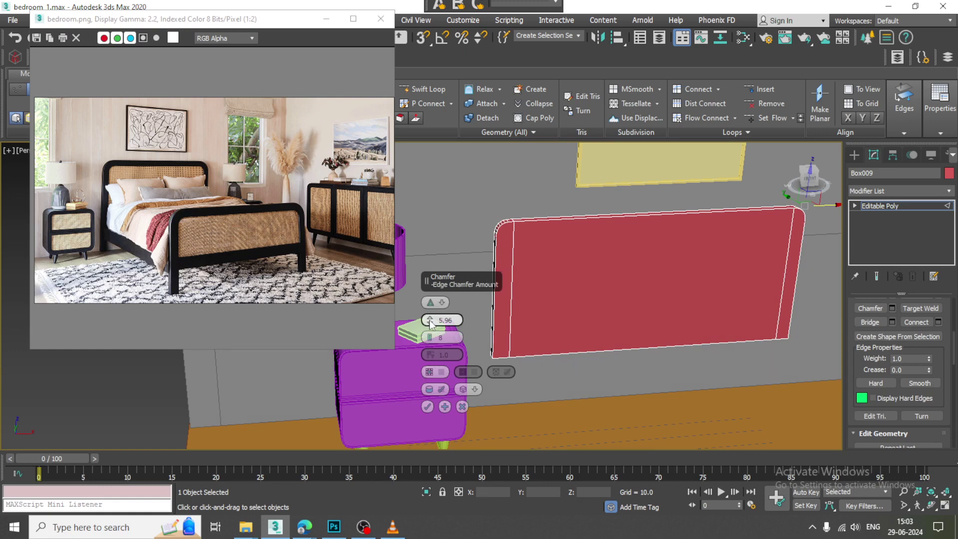
{"action": "left_click", "coordinate": [427, 406]}
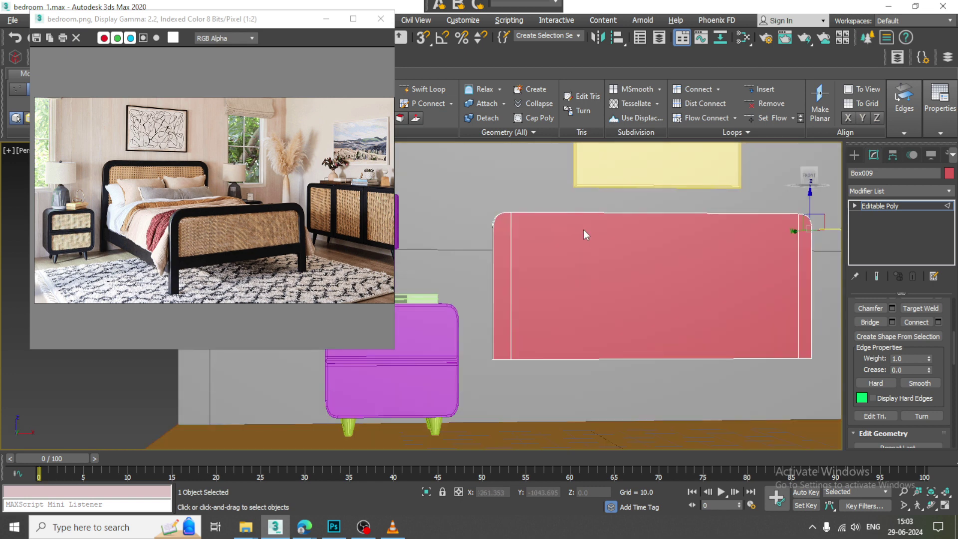
{"action": "scroll", "coordinate": [583, 230], "scroll_direction": "up", "scroll_amount": 3}
{"action": "mouse_move", "coordinate": [567, 327]}
{"action": "middle_mouse_down"}
{"action": "mouse_move", "coordinate": [620, 241]}
{"action": "mouse_move", "coordinate": [520, 261]}
{"action": "middle_mouse_up"}
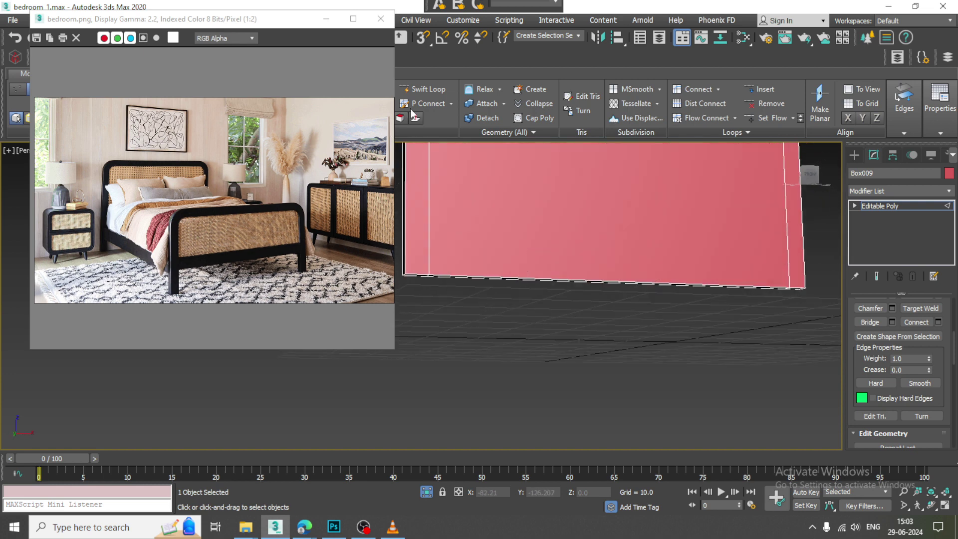
{"action": "left_click", "coordinate": [423, 89]}
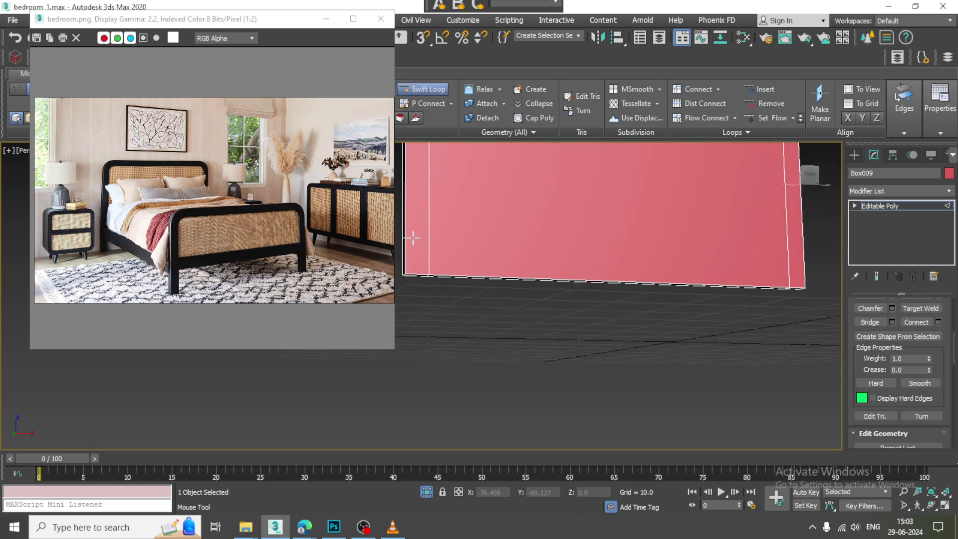
{"action": "right_click", "coordinate": [627, 285]}
{"action": "middle_click_drag", "start_coordinate": [626, 285], "coordinate": [632, 271]}
Step: Connect the headboard's vertical side edges with a new horizontal edge loop
{"action": "key", "text": "2"}
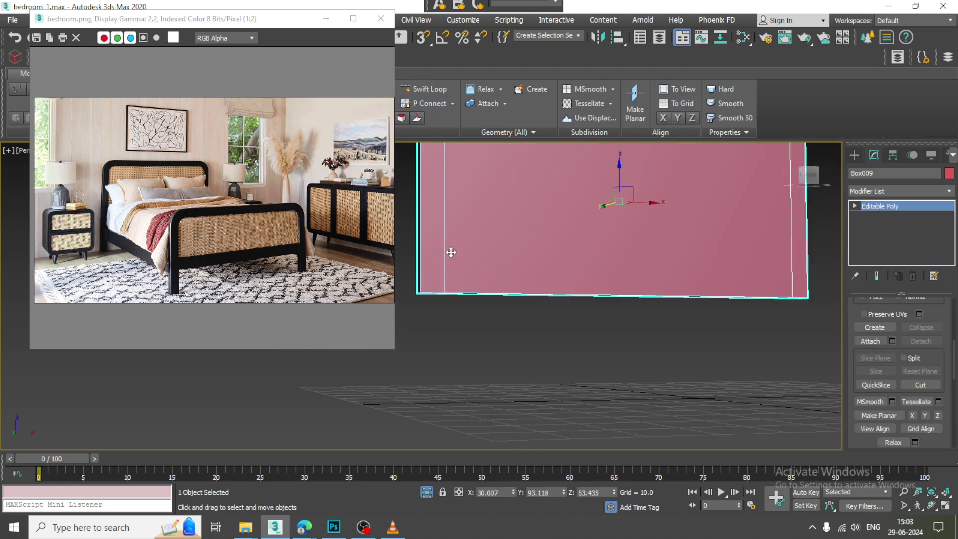
{"action": "scroll", "coordinate": [451, 252], "scroll_direction": "down", "scroll_amount": 3}
{"action": "key", "text": "2"}
{"action": "left_click_drag", "start_coordinate": [822, 250], "coordinate": [823, 249]}
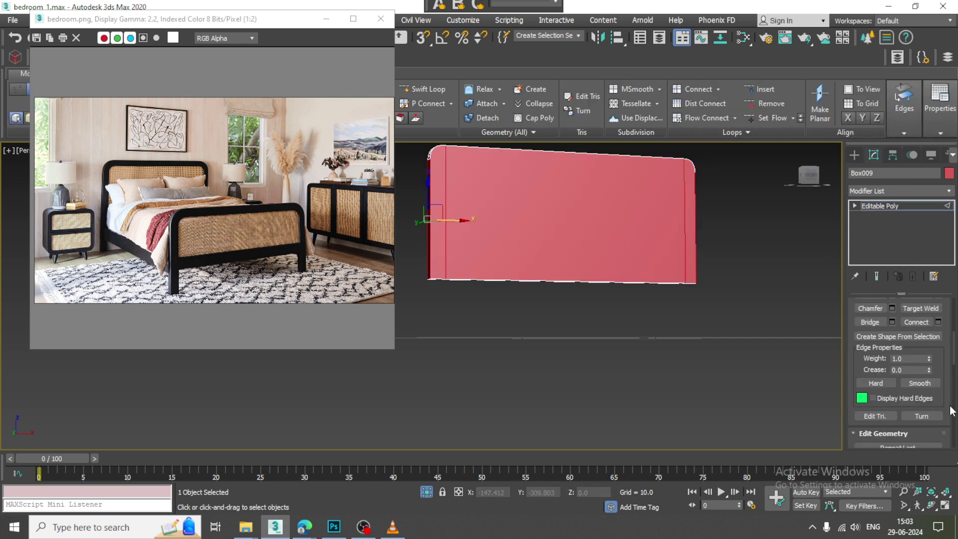
{"action": "left_click", "coordinate": [938, 322]}
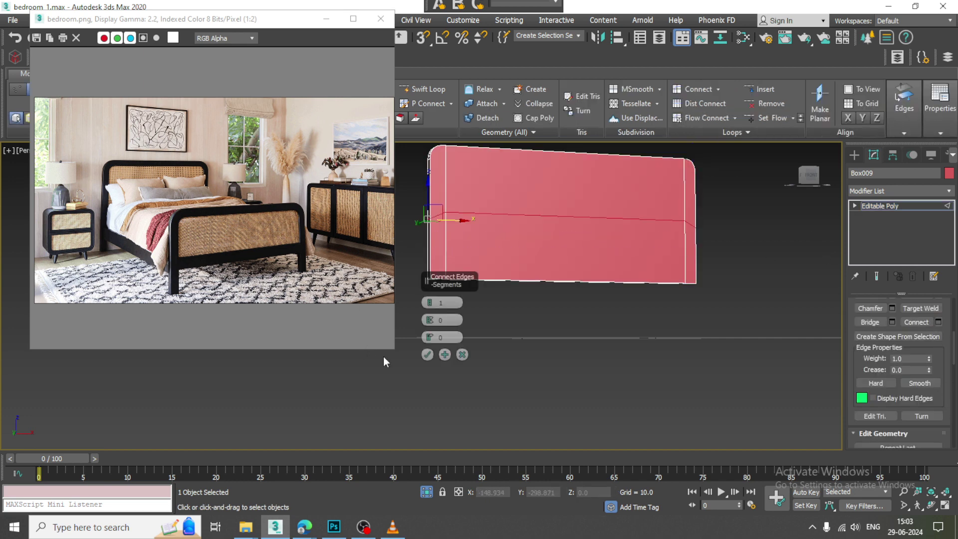
{"action": "left_click", "coordinate": [427, 355]}
Step: Adjust the middle vertices and move the horizontal edge loop down the headboard
{"action": "middle_click_drag", "start_coordinate": [427, 349], "coordinate": [430, 231], "text": "alt"}
{"action": "key", "text": "1"}
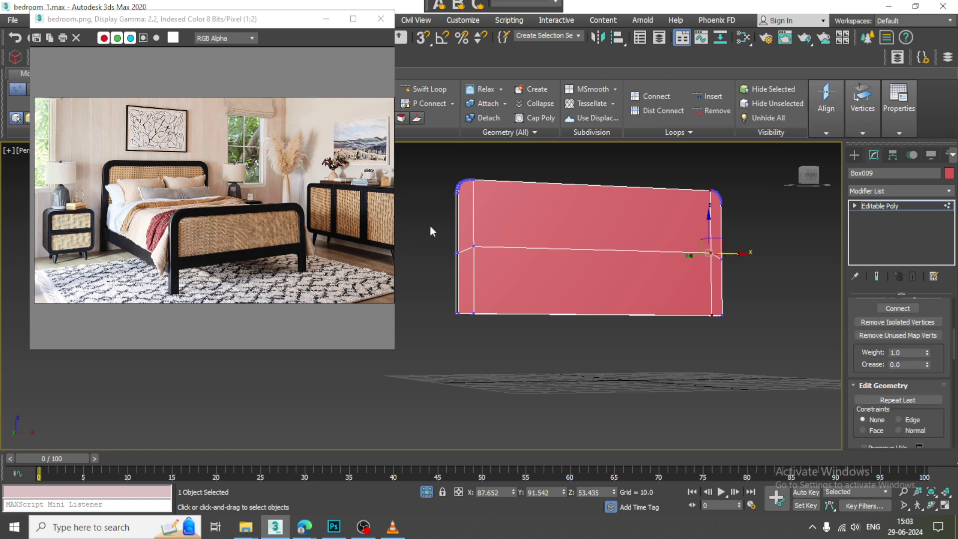
{"action": "left_click_drag", "start_coordinate": [763, 277], "coordinate": [764, 277]}
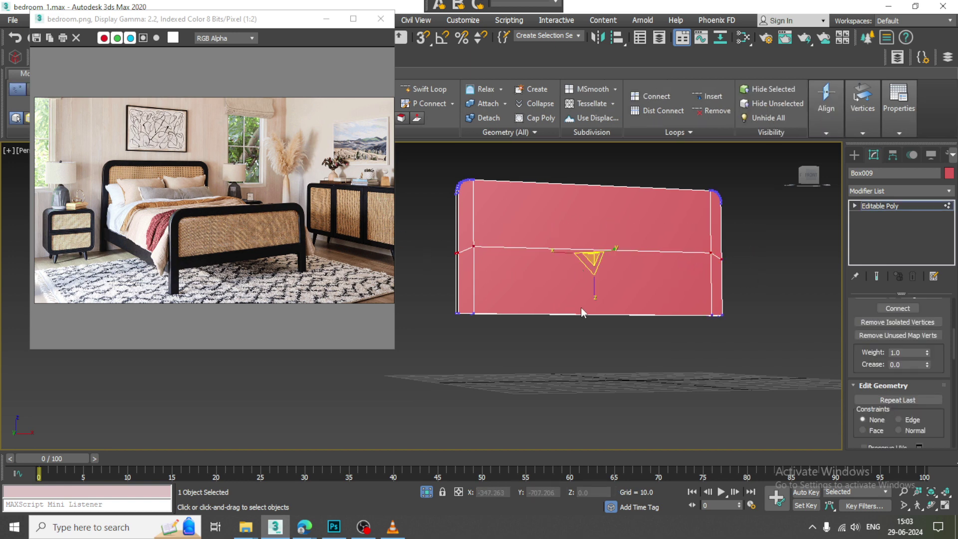
{"action": "left_click_drag", "start_coordinate": [593, 297], "coordinate": [512, 368]}
{"action": "left_click_drag", "start_coordinate": [510, 312], "coordinate": [461, 319]}
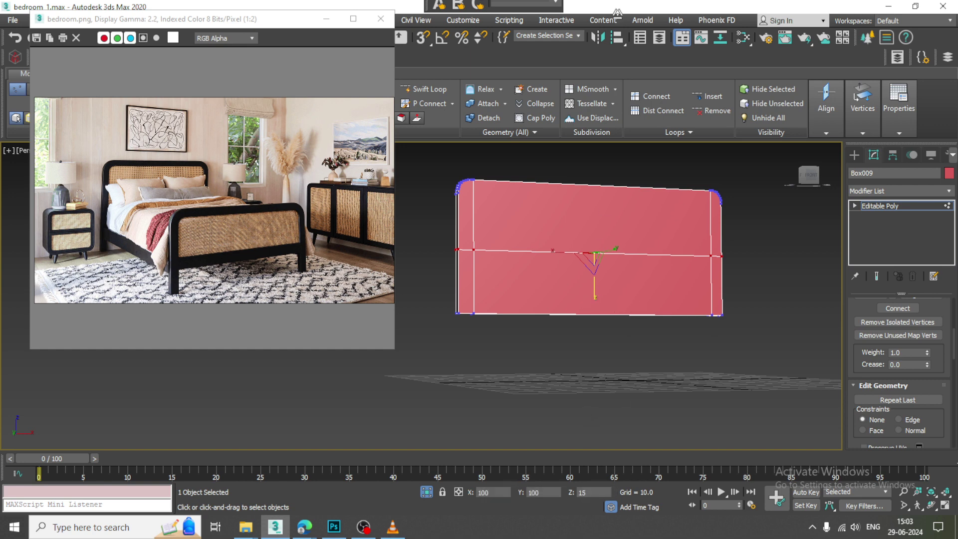
{"action": "key", "text": "w"}
{"action": "left_click_drag", "start_coordinate": [595, 223], "coordinate": [617, 273]}
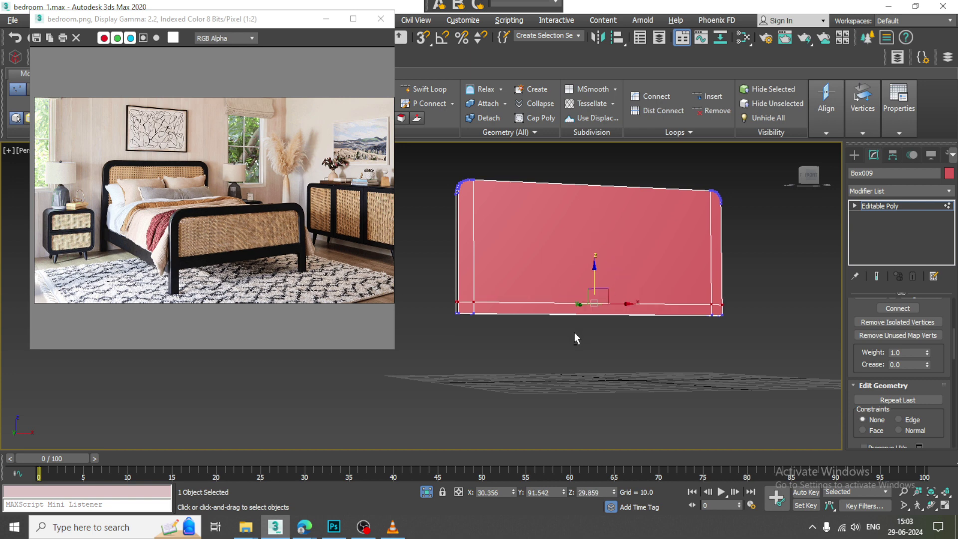
{"action": "mouse_move", "coordinate": [574, 332]}
{"action": "middle_mouse_down", "text": "alt"}
{"action": "mouse_move", "coordinate": [560, 292]}
{"action": "mouse_move", "coordinate": [590, 282]}
{"action": "middle_mouse_up", "text": "alt"}
{"action": "left_click_drag", "start_coordinate": [594, 275], "coordinate": [593, 268]}
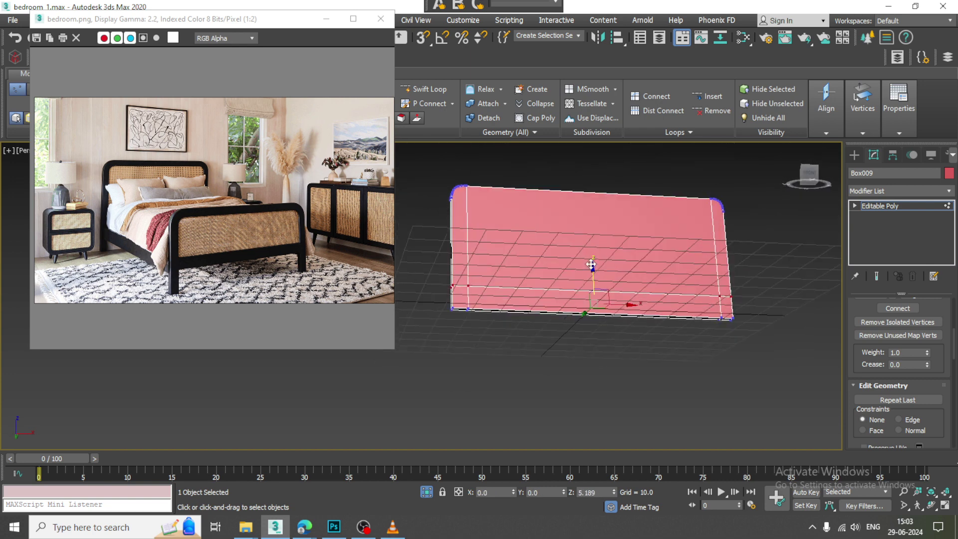
Step: End isolation, then lower the headboard's bottom vertices slightly
{"action": "mouse_move", "coordinate": [590, 278]}
{"action": "middle_mouse_down", "text": "alt"}
{"action": "mouse_move", "coordinate": [605, 303]}
{"action": "mouse_move", "coordinate": [632, 315]}
{"action": "middle_mouse_up", "text": "alt"}
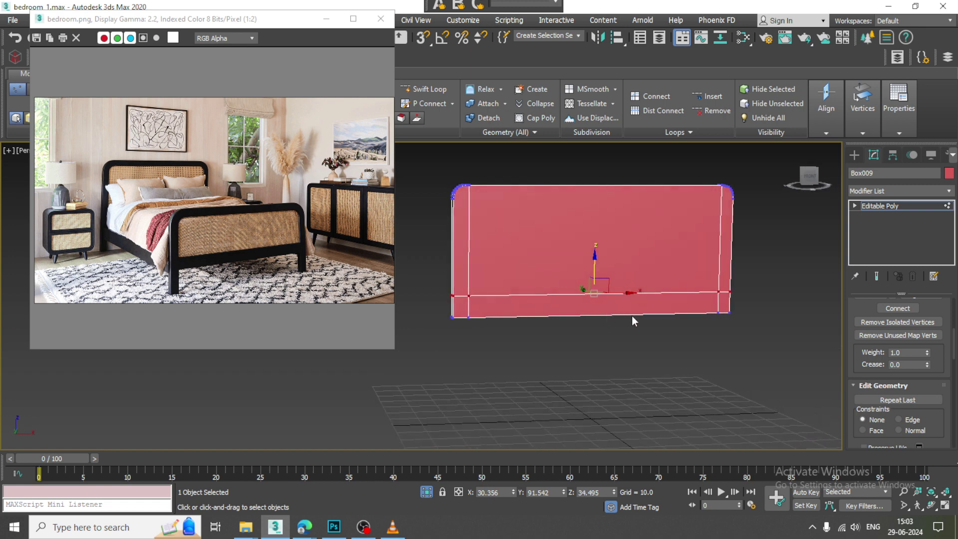
{"action": "right_click", "coordinate": [674, 334]}
{"action": "left_click", "coordinate": [713, 239]}
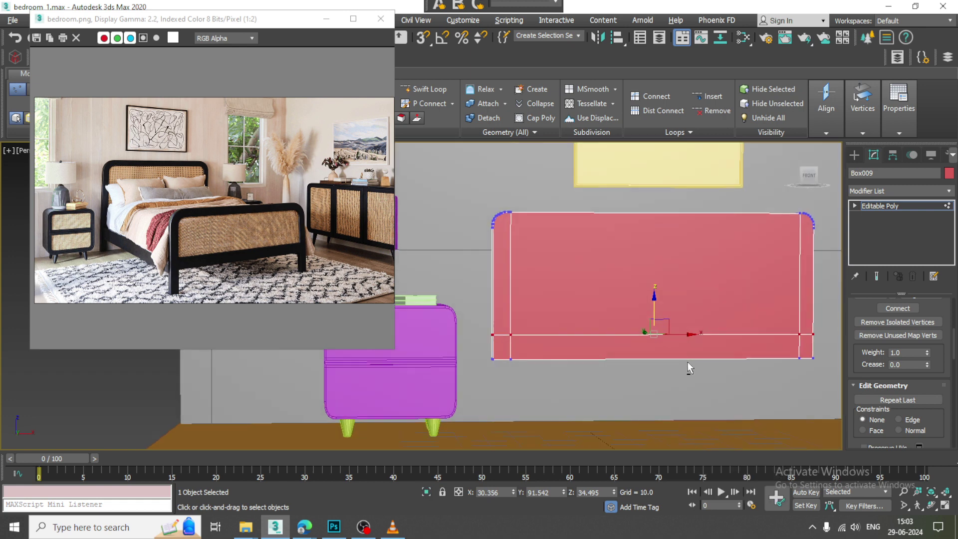
{"action": "middle_click_drag", "start_coordinate": [687, 362], "coordinate": [673, 352]}
{"action": "key", "text": "2"}
{"action": "key", "text": "1"}
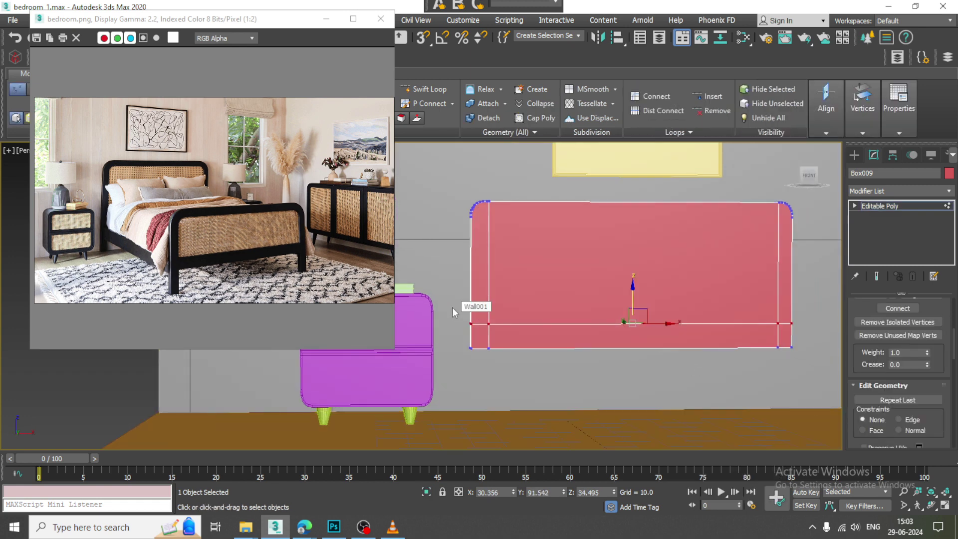
{"action": "left_click_drag", "start_coordinate": [452, 308], "coordinate": [794, 369]}
{"action": "left_click_drag", "start_coordinate": [632, 309], "coordinate": [629, 329]}
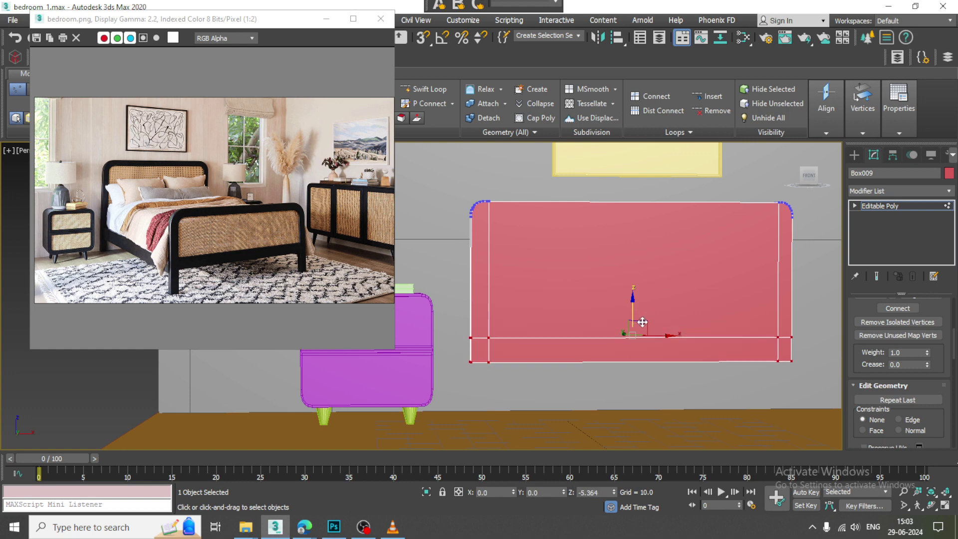
{"action": "mouse_move", "coordinate": [587, 342]}
{"action": "middle_mouse_down", "text": "alt"}
{"action": "mouse_move", "coordinate": [540, 313]}
{"action": "mouse_move", "coordinate": [663, 347]}
{"action": "middle_mouse_up", "text": "alt"}
Step: Extrude the headboard's two bottom corner polygons into legs
{"action": "key", "text": "4"}
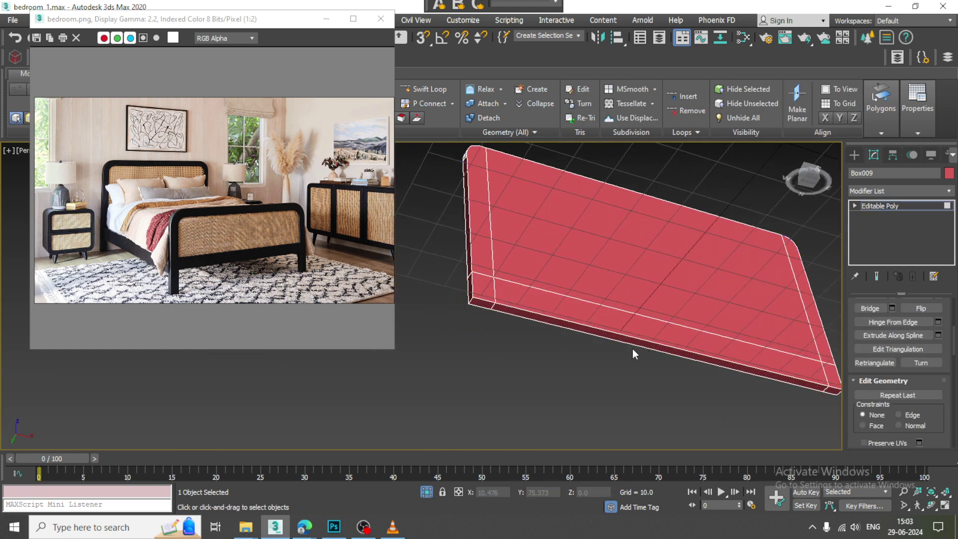
{"action": "left_click", "coordinate": [483, 303]}
{"action": "left_click", "coordinate": [831, 391], "text": "ctrl"}
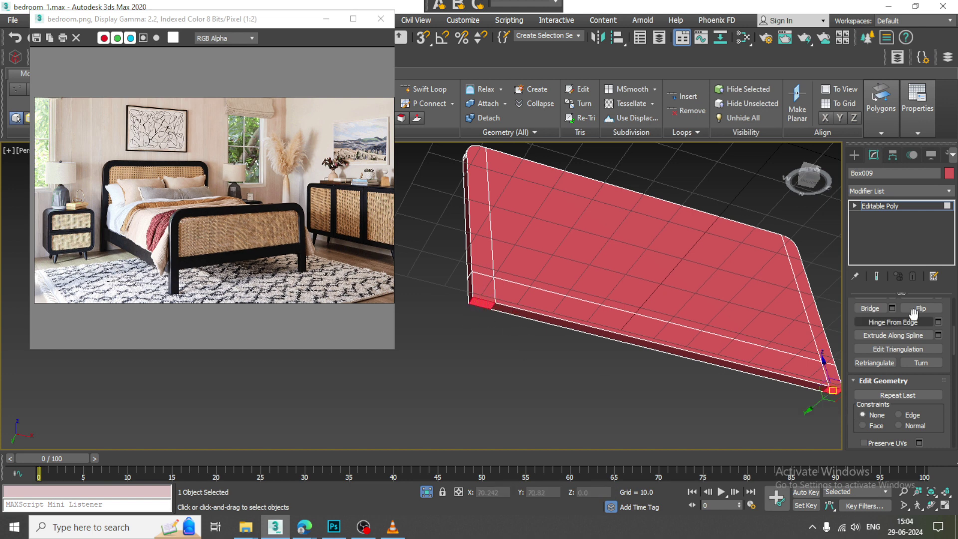
{"action": "scroll", "coordinate": [872, 359], "scroll_direction": "up", "scroll_amount": 3}
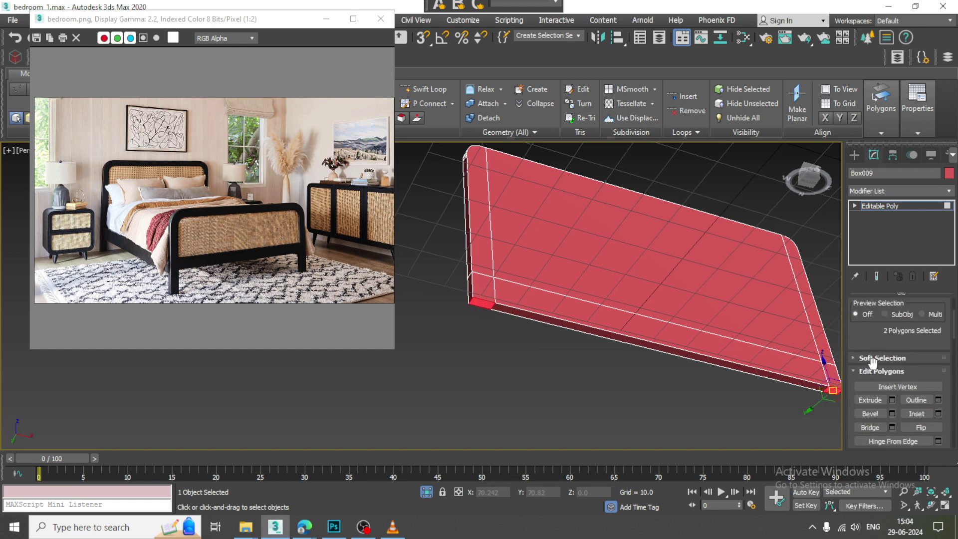
{"action": "left_click", "coordinate": [891, 400]}
{"action": "left_click", "coordinate": [427, 337]}
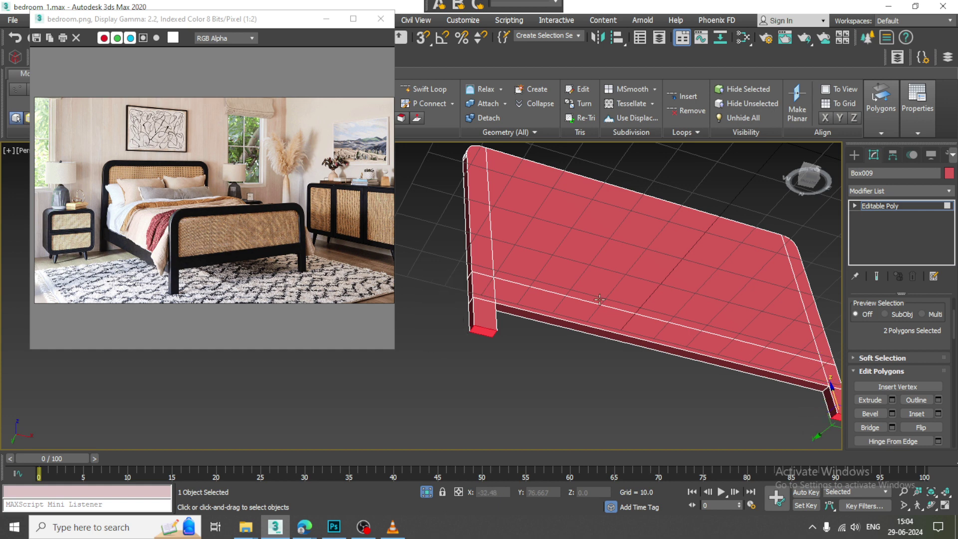
{"action": "middle_click_drag", "start_coordinate": [548, 309], "coordinate": [625, 310], "text": "alt"}
{"action": "scroll", "coordinate": [698, 311], "scroll_direction": "down", "scroll_amount": 4}
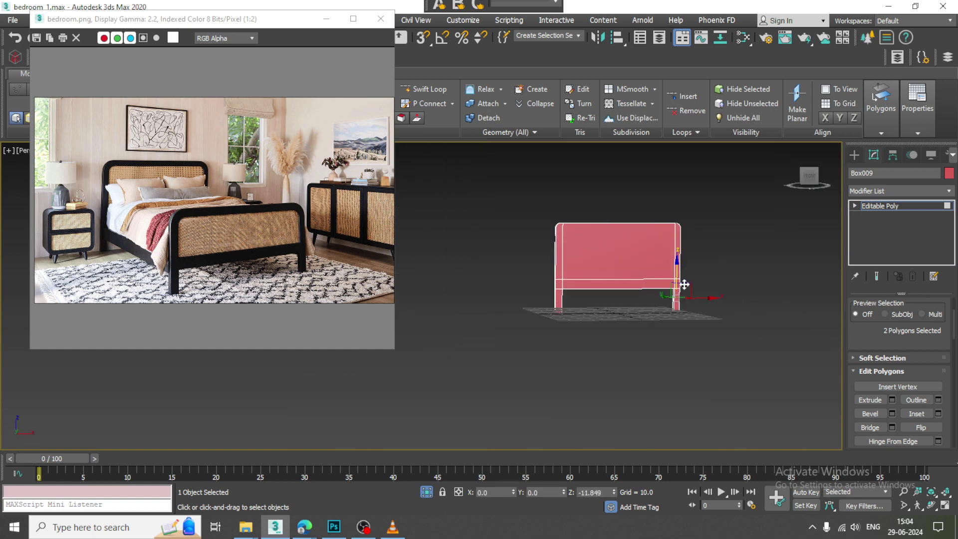
Step: End isolation and move the leg ends down to the floor
{"action": "right_click", "coordinate": [707, 252]}
{"action": "left_click", "coordinate": [735, 151]}
{"action": "middle_click_drag", "start_coordinate": [734, 152], "coordinate": [815, 414], "text": "alt"}
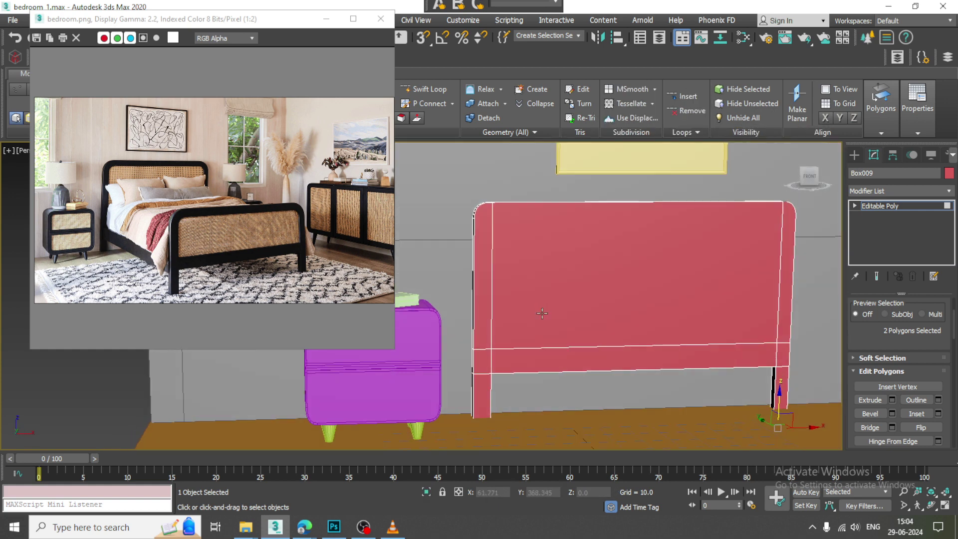
{"action": "mouse_move", "coordinate": [779, 393]}
{"action": "left_mouse_down"}
{"action": "mouse_move", "coordinate": [783, 370]}
{"action": "mouse_move", "coordinate": [788, 380]}
{"action": "left_mouse_up"}
{"action": "scroll", "coordinate": [524, 293], "scroll_direction": "down", "scroll_amount": 6}
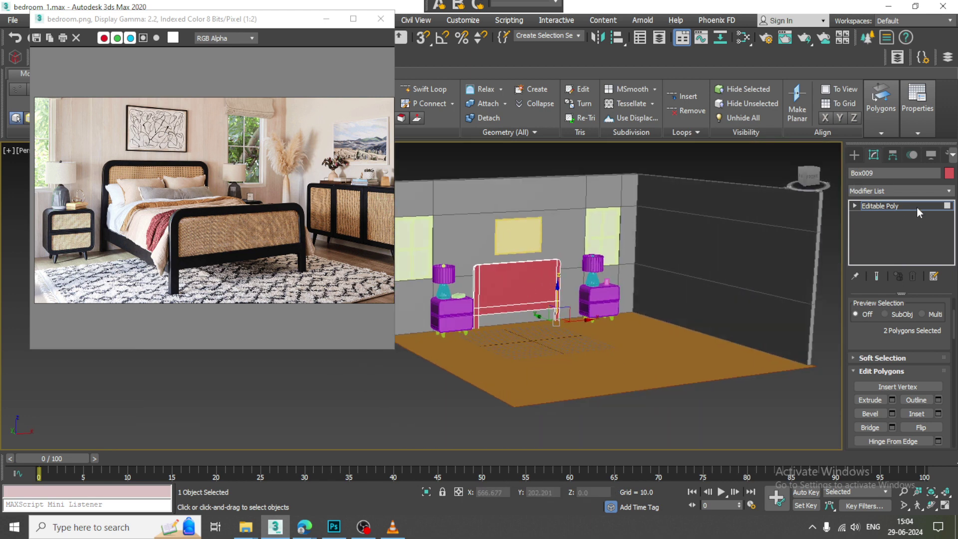
{"action": "left_click", "coordinate": [917, 207]}
Step: Shift-drag a Copy of the headboard, Box010, out toward the foot of the bed
{"action": "scroll", "coordinate": [461, 240], "scroll_direction": "up", "scroll_amount": 5}
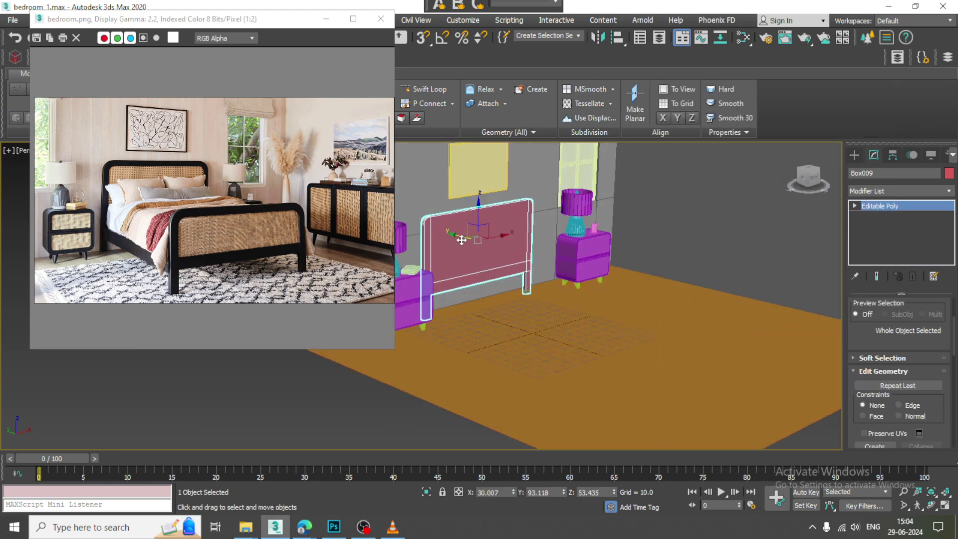
{"action": "left_click_drag", "start_coordinate": [461, 240], "coordinate": [613, 291], "text": "shift"}
{"action": "left_click", "coordinate": [481, 314]}
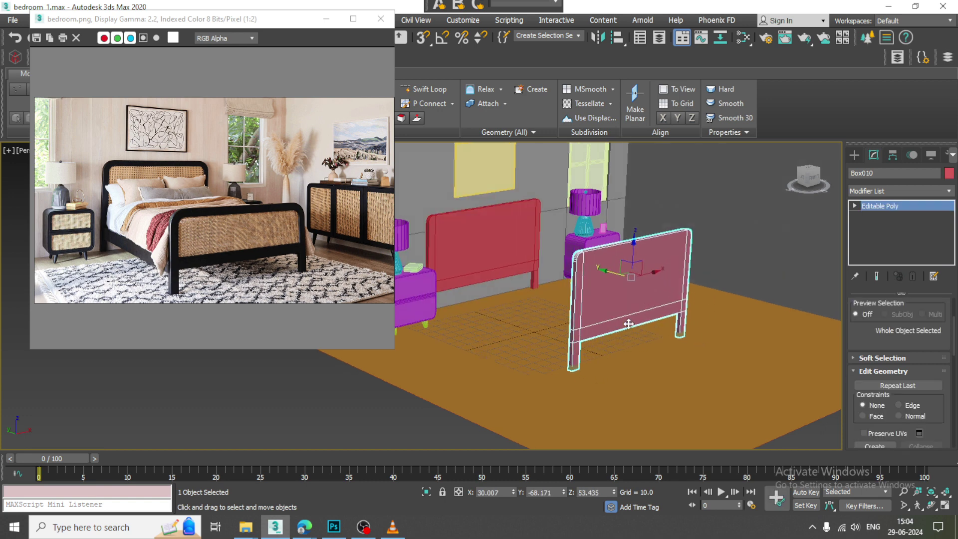
{"action": "mouse_move", "coordinate": [481, 314]}
{"action": "middle_mouse_down", "text": "alt"}
{"action": "mouse_move", "coordinate": [635, 278]}
{"action": "mouse_move", "coordinate": [644, 220]}
{"action": "middle_mouse_up", "text": "alt"}
Step: In the maximized Front view, move Box010's top vertices down to make a shorter footboard
{"action": "key", "text": "1"}
{"action": "key", "text": "alt+w"}
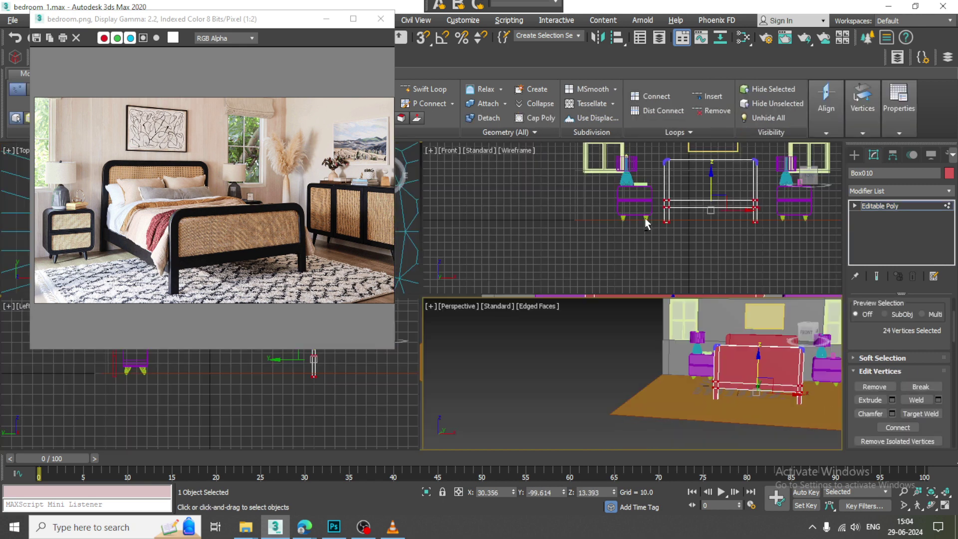
{"action": "middle_click", "coordinate": [644, 218]}
{"action": "key", "text": "alt+w"}
{"action": "middle_click_drag", "start_coordinate": [667, 271], "coordinate": [671, 276]}
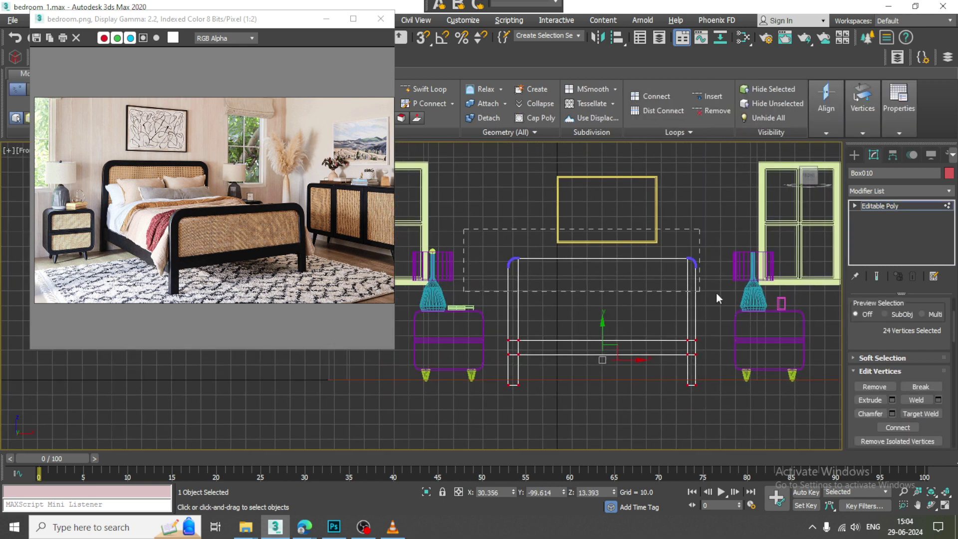
{"action": "key", "text": "ctrl+i"}
{"action": "left_click_drag", "start_coordinate": [608, 235], "coordinate": [607, 269]}
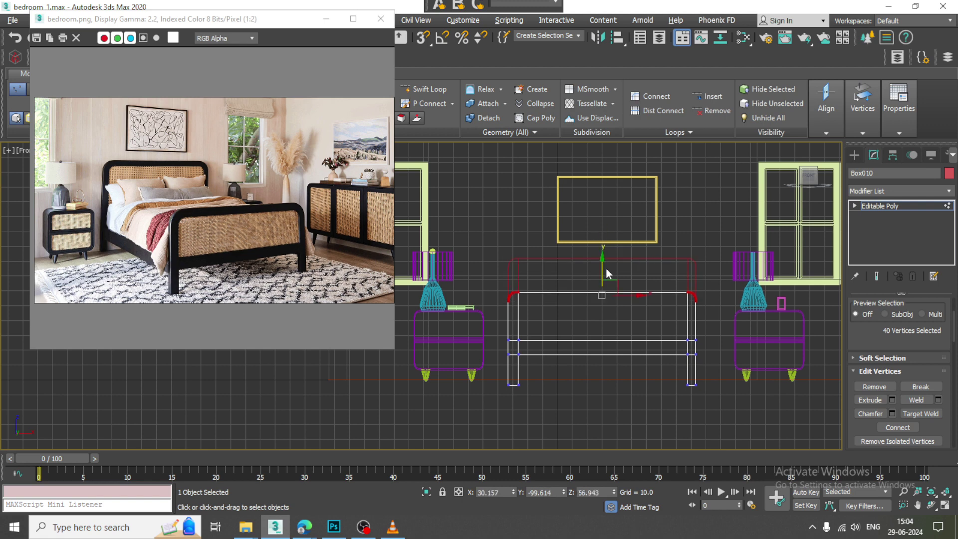
{"action": "key", "text": "alt+w"}
{"action": "key", "text": "alt+w"}
{"action": "mouse_move", "coordinate": [698, 364]}
{"action": "middle_mouse_down", "text": "alt"}
{"action": "mouse_move", "coordinate": [567, 296]}
{"action": "mouse_move", "coordinate": [634, 296]}
{"action": "mouse_move", "coordinate": [665, 313]}
{"action": "mouse_move", "coordinate": [645, 324]}
{"action": "mouse_move", "coordinate": [602, 322]}
{"action": "middle_mouse_up", "text": "alt"}
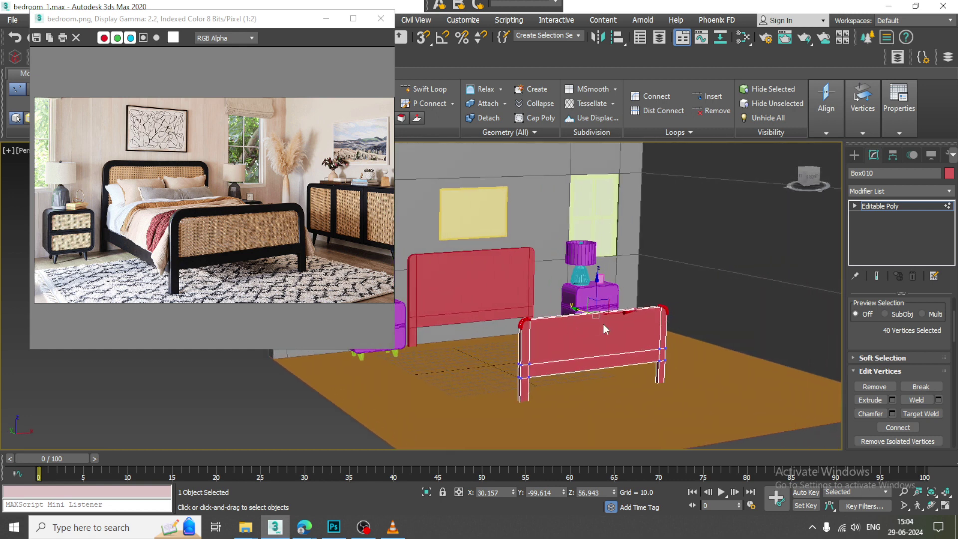
{"action": "left_click", "coordinate": [854, 155]}
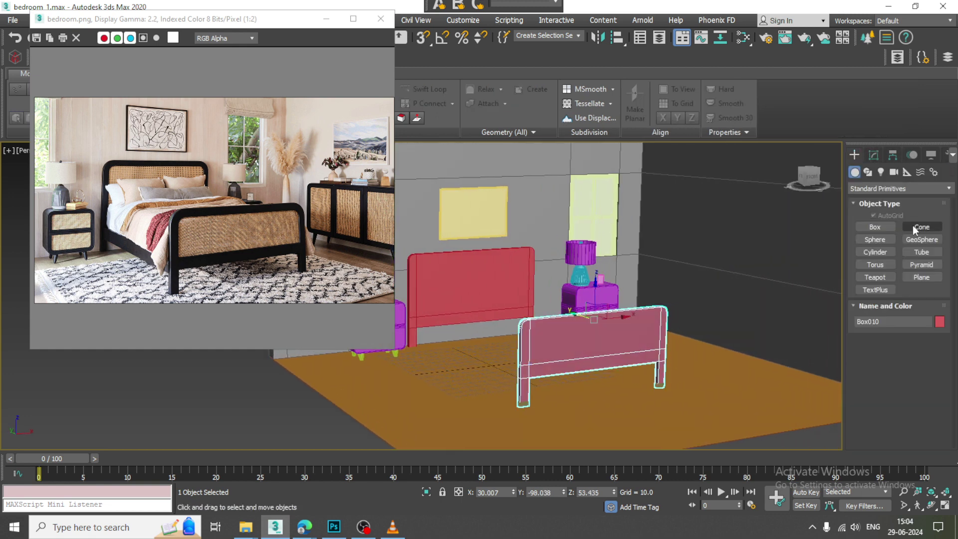
Step: Attach the headboard to the footboard Box010 as one object
{"action": "left_click", "coordinate": [873, 156]}
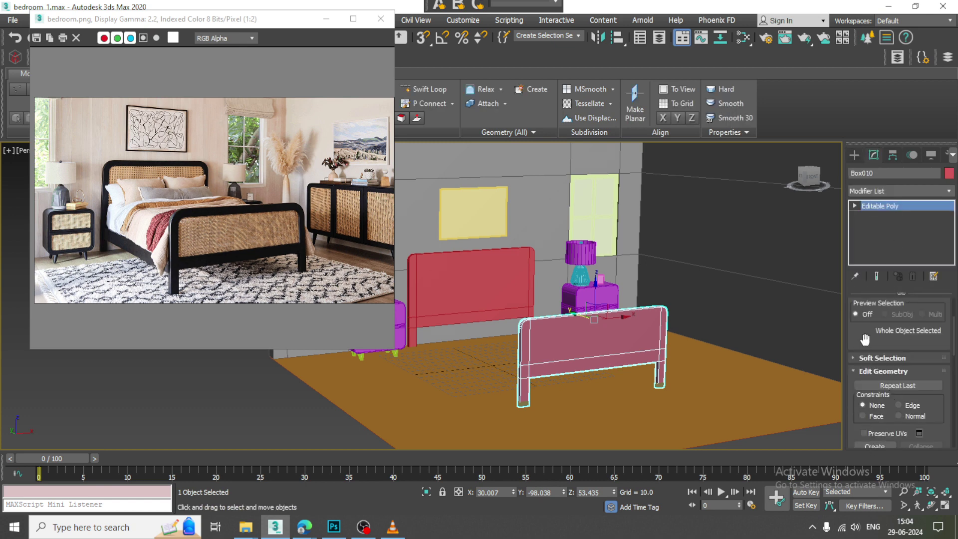
{"action": "scroll", "coordinate": [865, 339], "scroll_direction": "down", "scroll_amount": 3}
{"action": "left_click", "coordinate": [870, 366]}
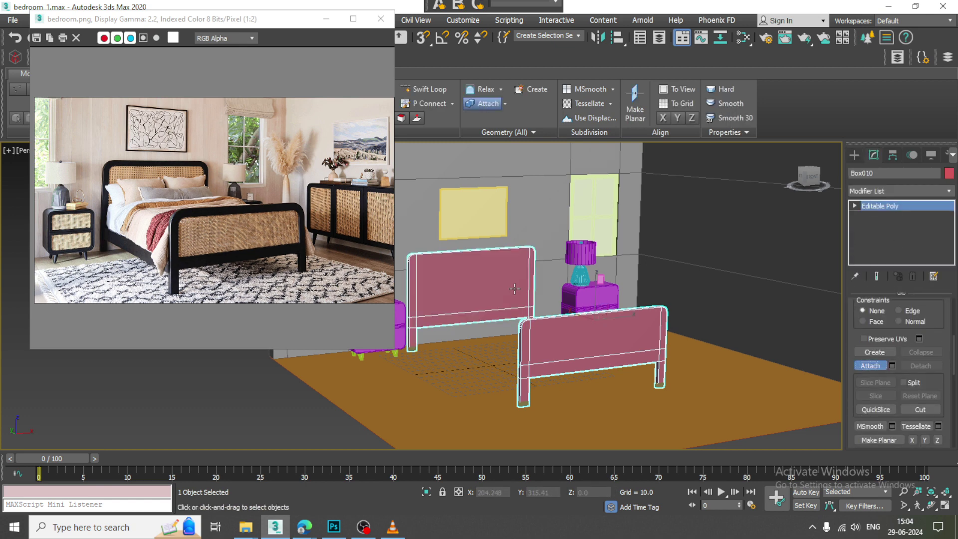
{"action": "scroll", "coordinate": [515, 289], "scroll_direction": "up", "scroll_amount": 3}
{"action": "scroll", "coordinate": [511, 319], "scroll_direction": "up", "scroll_amount": 2}
Step: Bridge the headboard and footboard bottom rail polygons into a flat bed platform
{"action": "key", "text": "4"}
{"action": "left_click", "coordinate": [507, 345]}
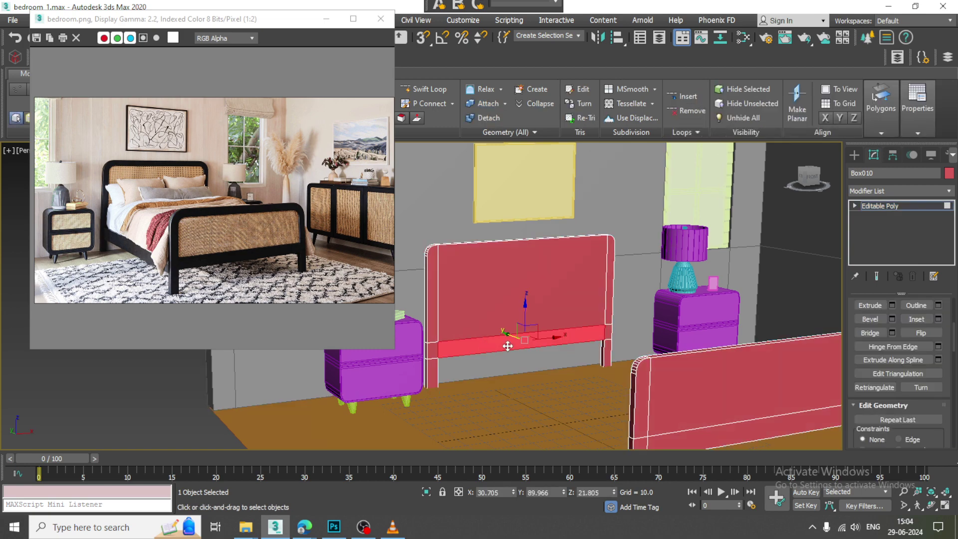
{"action": "scroll", "coordinate": [508, 346], "scroll_direction": "up", "scroll_amount": 5}
{"action": "left_click", "coordinate": [751, 334]}
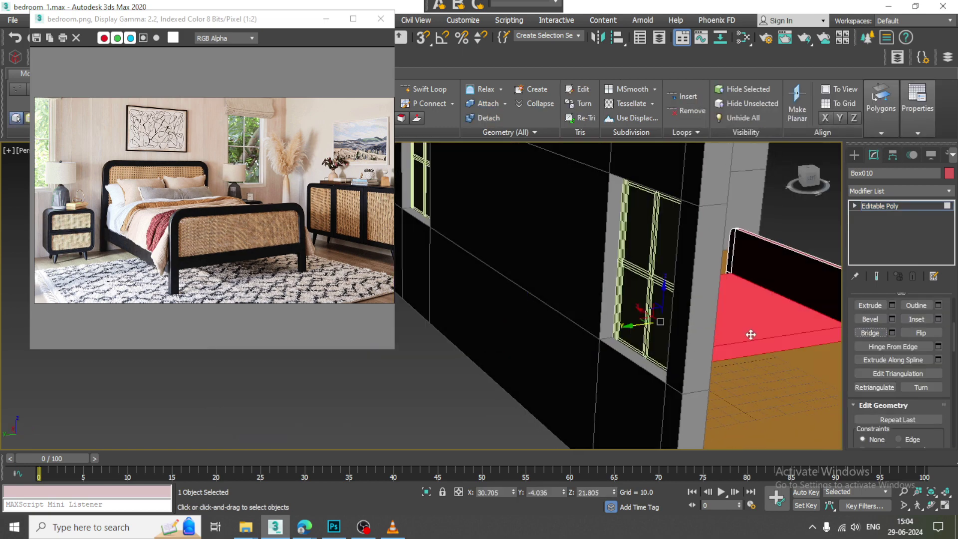
{"action": "scroll", "coordinate": [751, 335], "scroll_direction": "down", "scroll_amount": 5}
{"action": "mouse_move", "coordinate": [624, 325]}
{"action": "middle_mouse_down", "text": "alt"}
{"action": "mouse_move", "coordinate": [600, 325]}
{"action": "mouse_move", "coordinate": [630, 317]}
{"action": "mouse_move", "coordinate": [567, 333]}
{"action": "mouse_move", "coordinate": [576, 337]}
{"action": "middle_mouse_up", "text": "alt"}
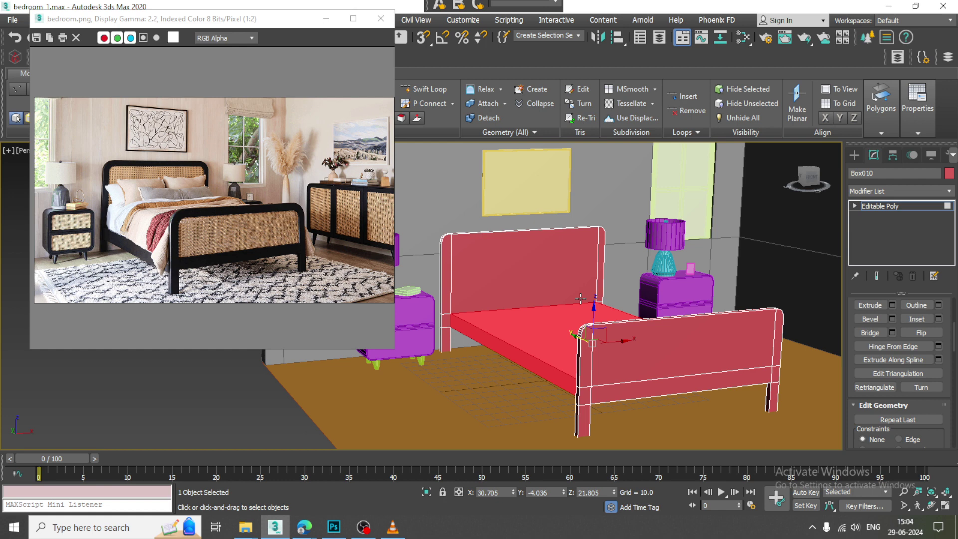
Step: Draw a ChamferBox mattress, about 188.4 × 115.9 × 30.2, over the bed frame in Top view
{"action": "left_click", "coordinate": [854, 155]}
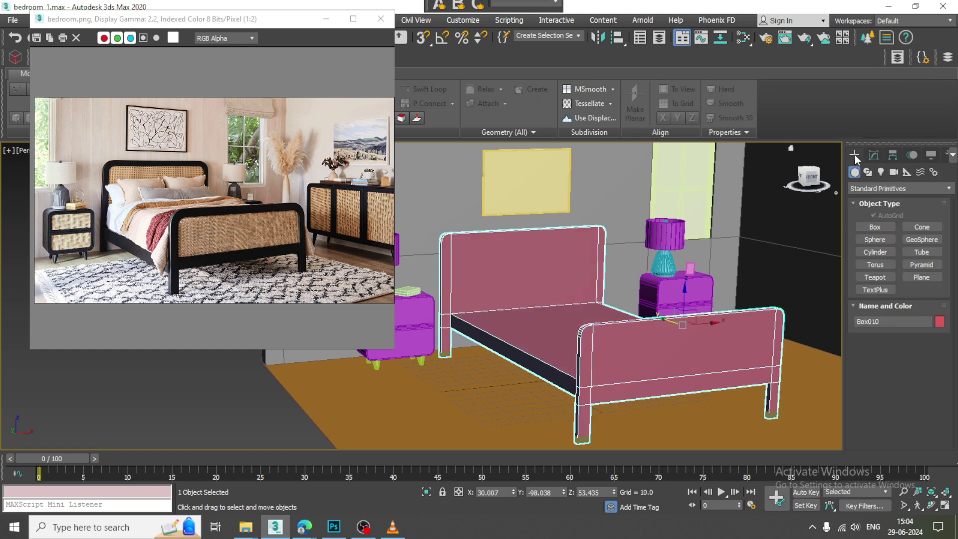
{"action": "left_click", "coordinate": [873, 189]}
{"action": "left_click", "coordinate": [882, 211]}
{"action": "left_click", "coordinate": [876, 239]}
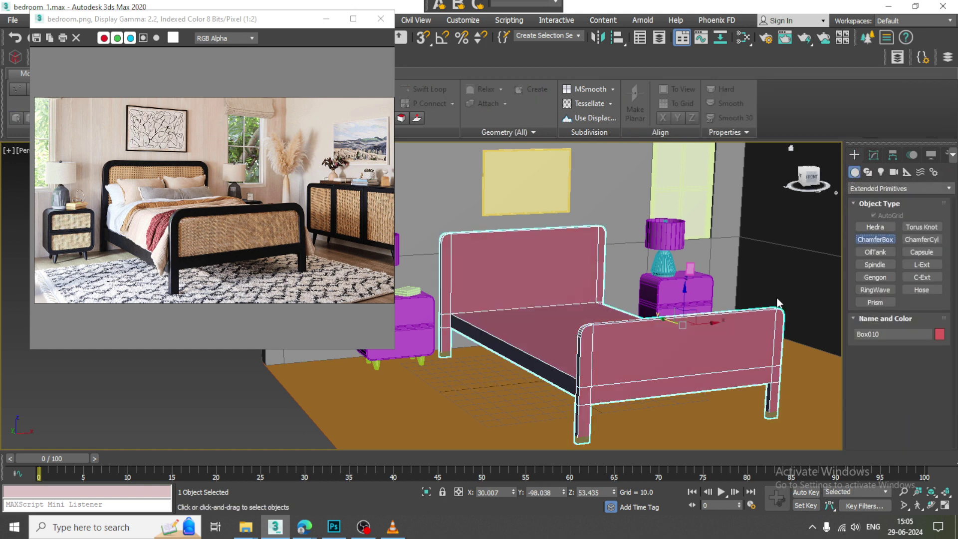
{"action": "key", "text": "alt+w"}
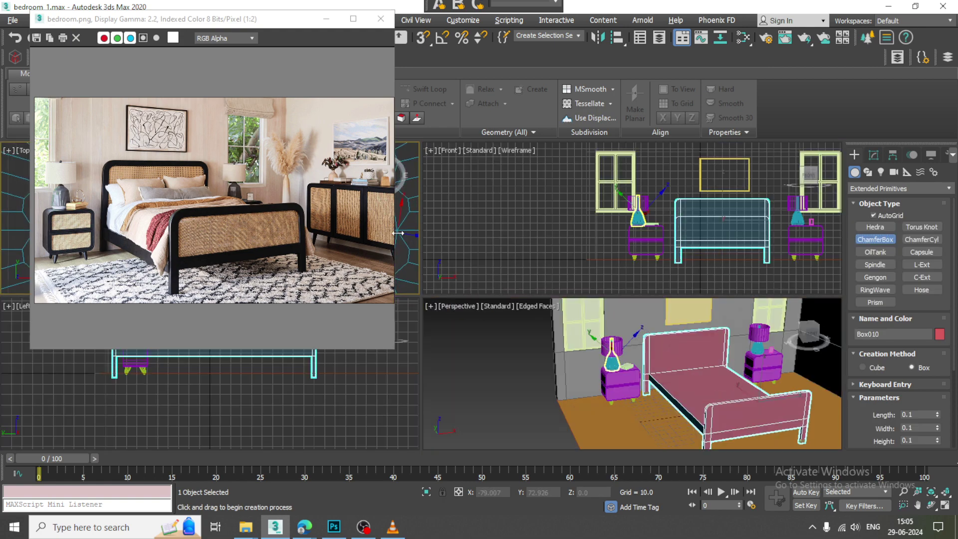
{"action": "key", "text": "alt+w"}
{"action": "scroll", "coordinate": [457, 209], "scroll_direction": "up", "scroll_amount": 3}
{"action": "scroll", "coordinate": [457, 201], "scroll_direction": "up", "scroll_amount": 3}
{"action": "scroll", "coordinate": [457, 202], "scroll_direction": "down", "scroll_amount": 3}
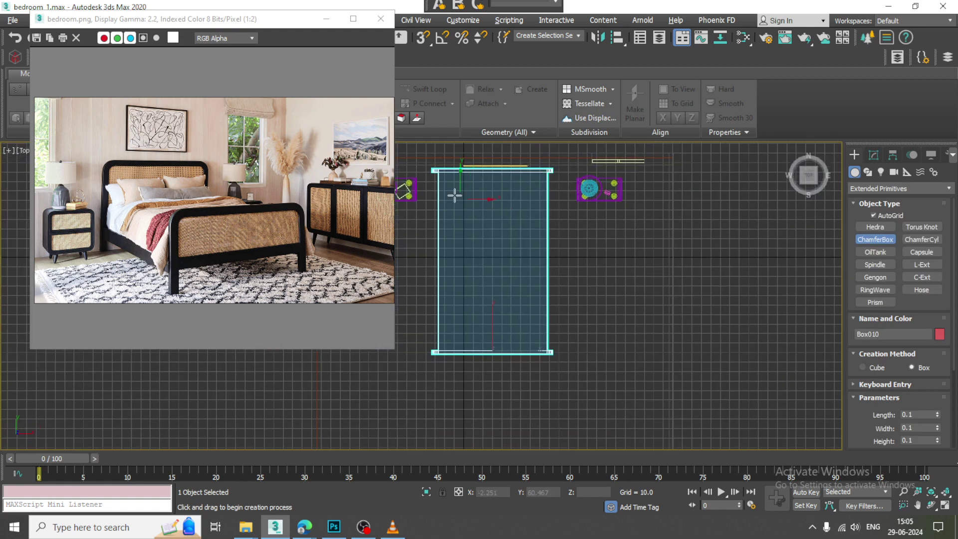
{"action": "left_click_drag", "start_coordinate": [437, 171], "coordinate": [548, 352]}
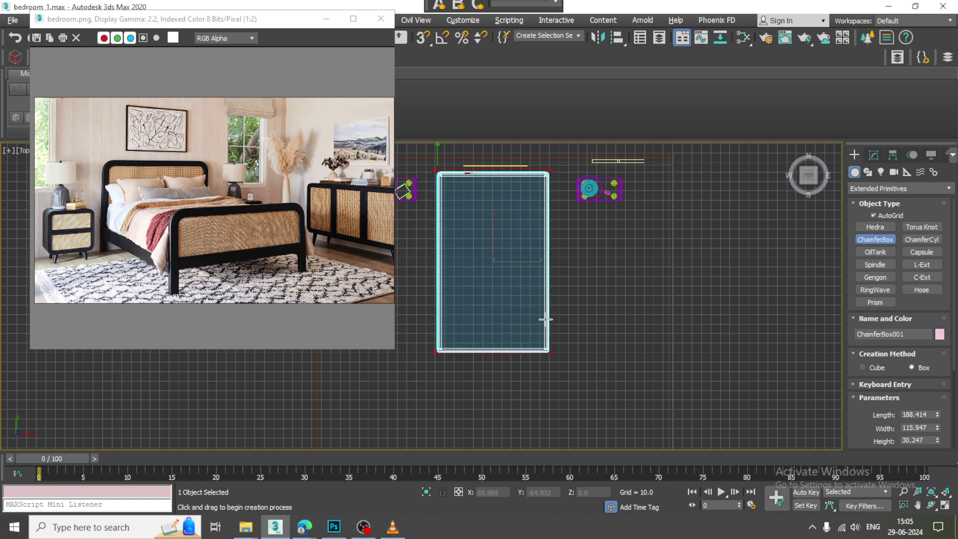
{"action": "left_click", "coordinate": [551, 319]}
Step: In the maximized Perspective view, lift the mattress along Z onto the bed frame
{"action": "key", "text": "alt+w"}
{"action": "middle_click", "coordinate": [603, 324]}
{"action": "key", "text": "alt+w"}
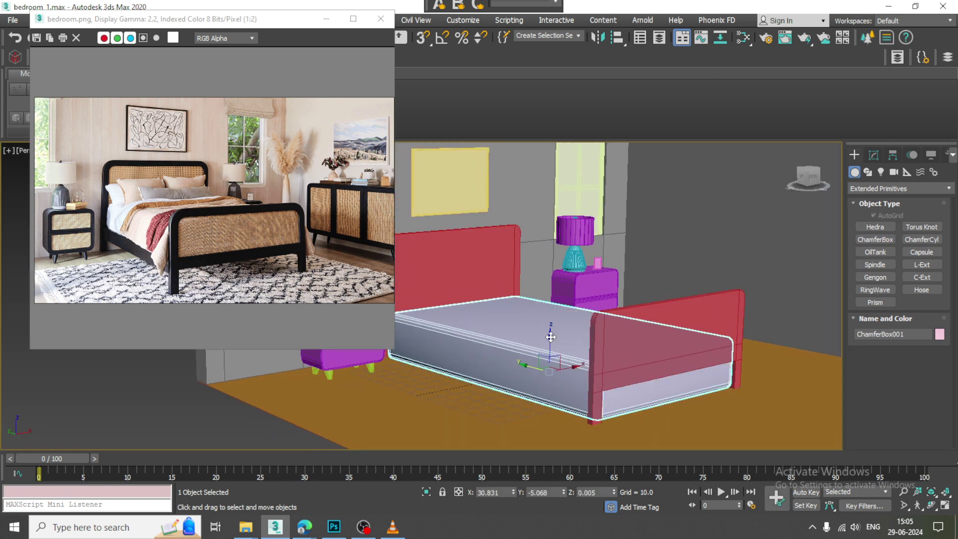
{"action": "middle_click_drag", "start_coordinate": [603, 324], "coordinate": [570, 347], "text": "alt"}
{"action": "mouse_move", "coordinate": [570, 347]}
{"action": "left_mouse_down"}
{"action": "mouse_move", "coordinate": [569, 303]}
{"action": "mouse_move", "coordinate": [578, 310]}
{"action": "left_mouse_up"}
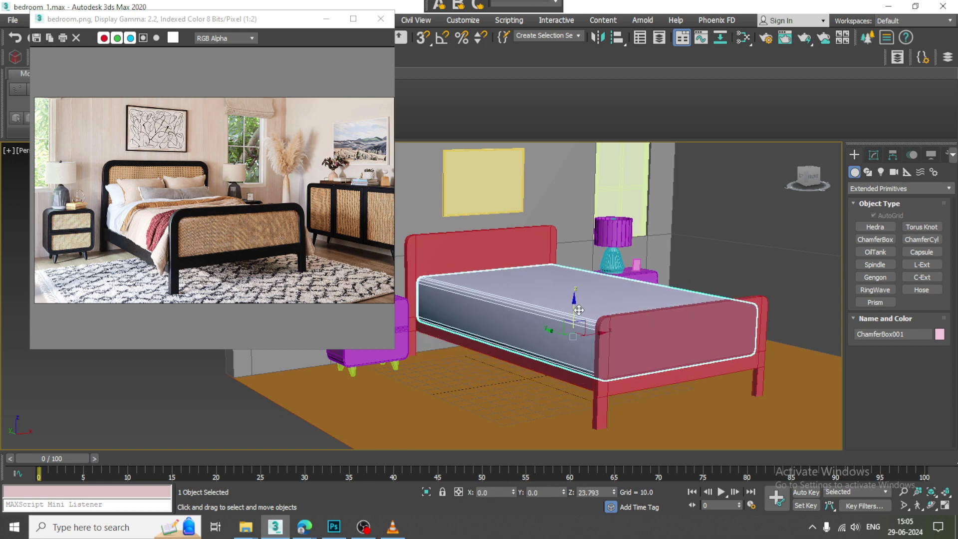
{"action": "middle_click_drag", "start_coordinate": [628, 330], "coordinate": [619, 320], "text": "alt"}
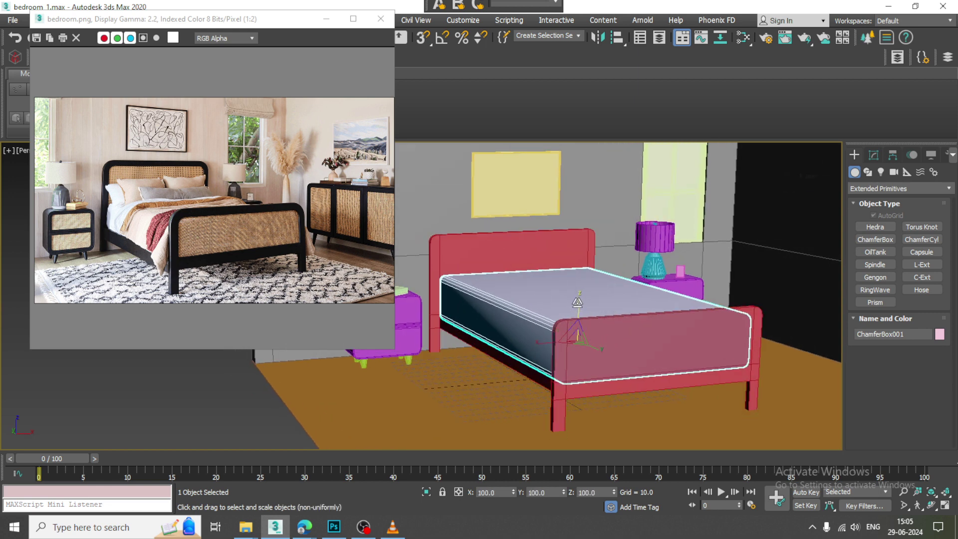
{"action": "scroll", "coordinate": [587, 314], "scroll_direction": "up", "scroll_amount": 2}
{"action": "scroll", "coordinate": [603, 315], "scroll_direction": "up", "scroll_amount": 3}
{"action": "scroll", "coordinate": [608, 315], "scroll_direction": "up", "scroll_amount": 1}
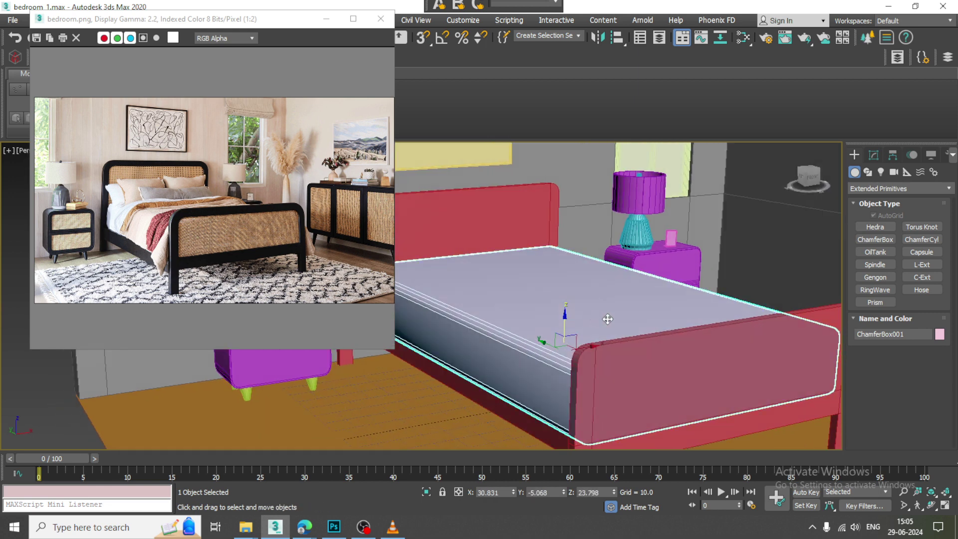
Step: Give the mattress fillet 2.382, 6/5/3 length/width/height segments, and height 26.617
{"action": "left_click", "coordinate": [873, 156]}
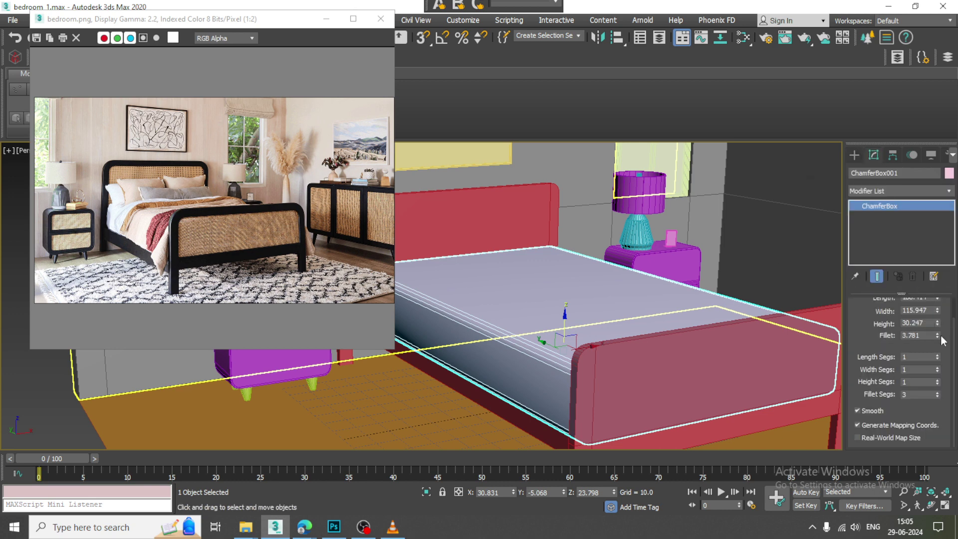
{"action": "mouse_move", "coordinate": [938, 335]}
{"action": "left_mouse_down"}
{"action": "mouse_move", "coordinate": [947, 356]}
{"action": "mouse_move", "coordinate": [937, 384]}
{"action": "left_mouse_up"}
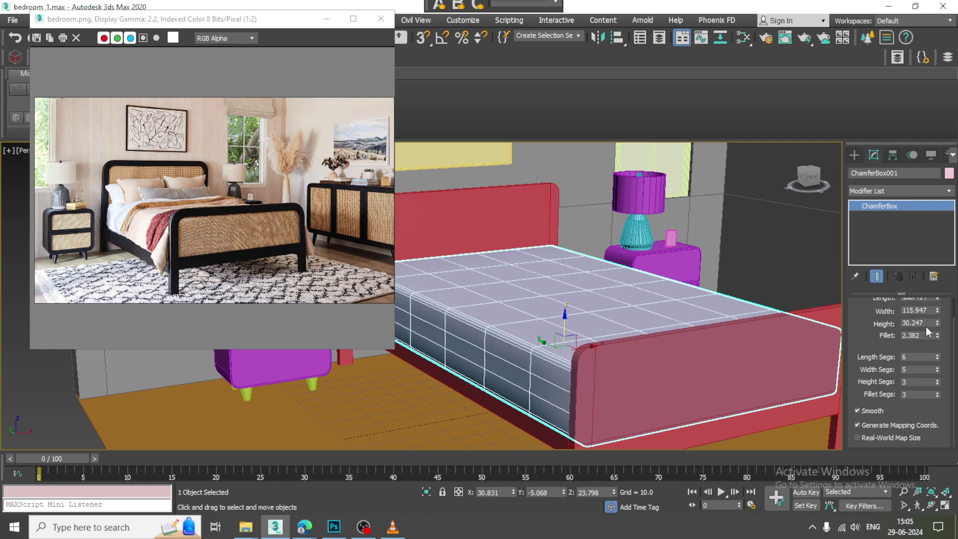
{"action": "left_click_drag", "start_coordinate": [937, 324], "coordinate": [941, 329]}
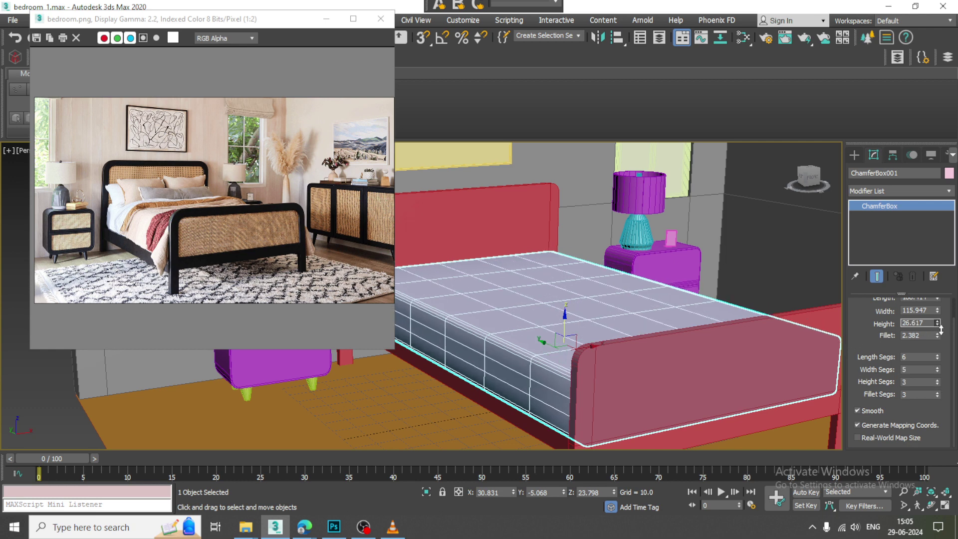
{"action": "mouse_move", "coordinate": [624, 310]}
{"action": "middle_mouse_down", "text": "alt"}
{"action": "mouse_move", "coordinate": [672, 309]}
{"action": "mouse_move", "coordinate": [682, 324]}
{"action": "mouse_move", "coordinate": [785, 280]}
{"action": "middle_mouse_up", "text": "alt"}
Step: Draw a Standard Primitives plane, about 76.277 × 208.083, over the bed in Top view
{"action": "left_click", "coordinate": [855, 156]}
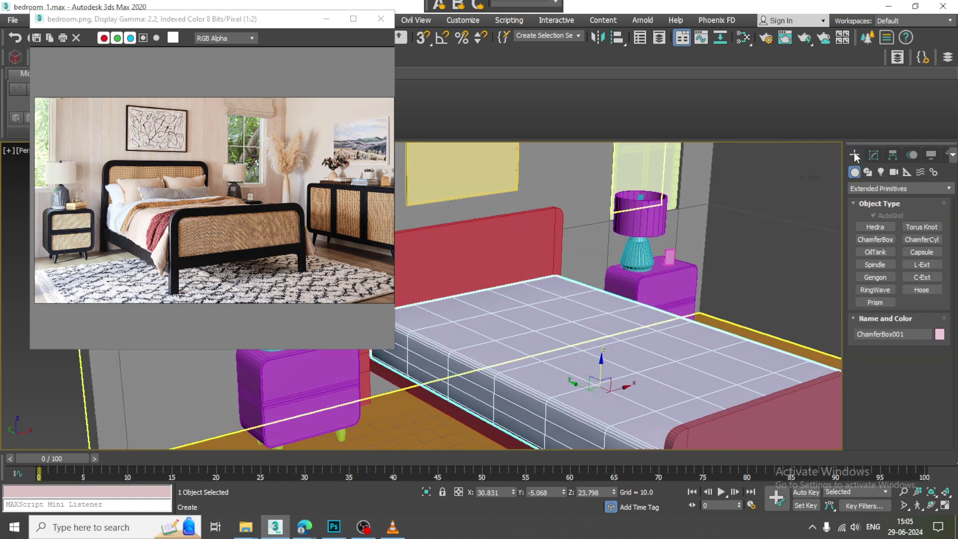
{"action": "left_click", "coordinate": [879, 192]}
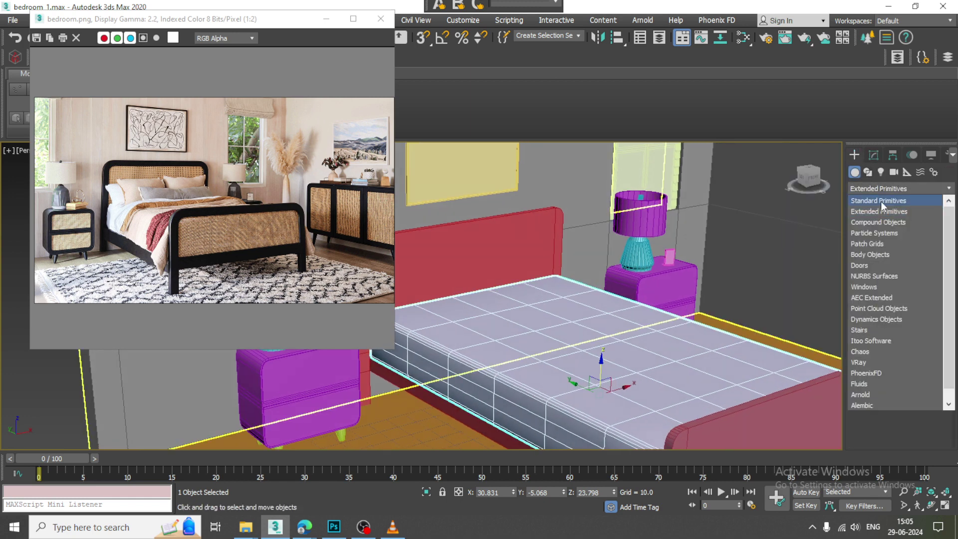
{"action": "left_click", "coordinate": [881, 199]}
{"action": "left_click", "coordinate": [923, 276]}
{"action": "key", "text": "alt+w"}
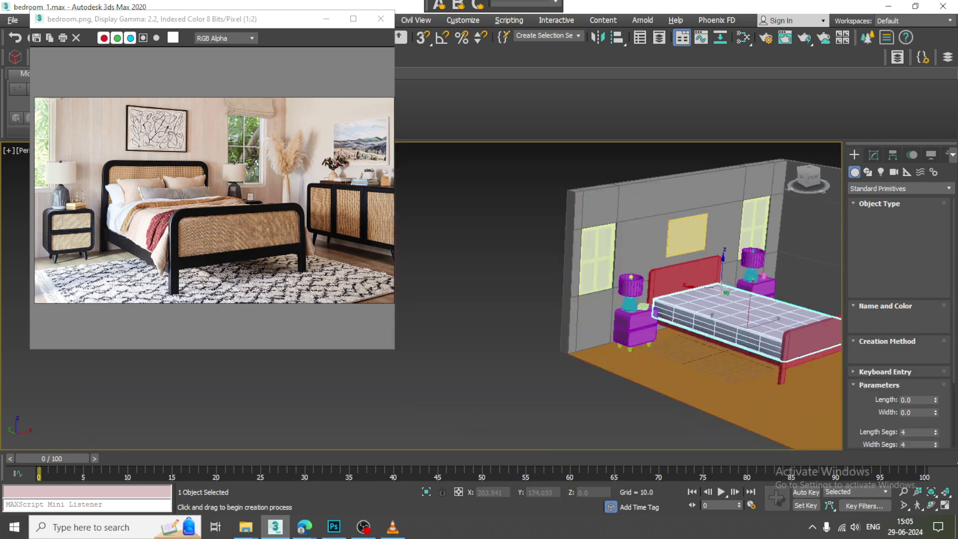
{"action": "right_click", "coordinate": [406, 250]}
{"action": "key", "text": "alt+w"}
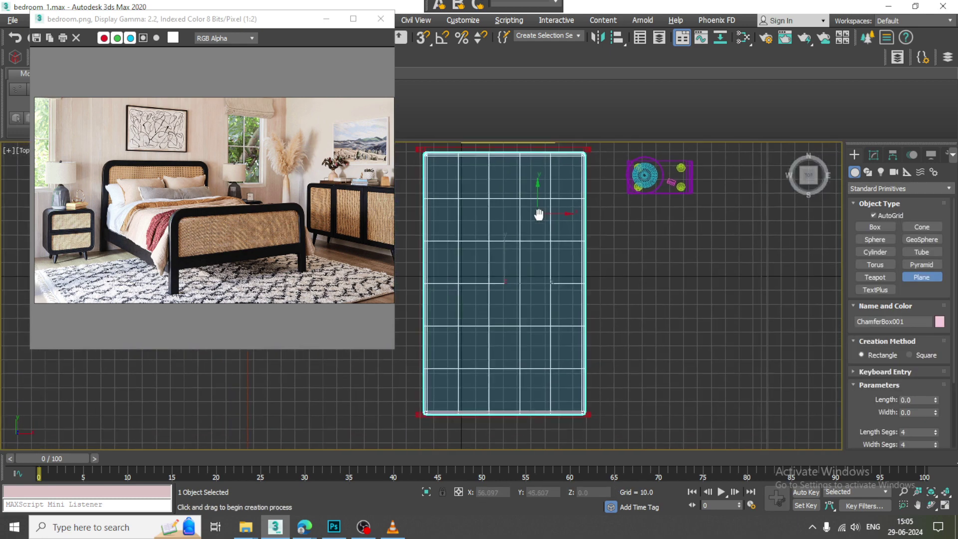
{"action": "scroll", "coordinate": [538, 214], "scroll_direction": "down", "scroll_amount": 3}
{"action": "left_click_drag", "start_coordinate": [443, 247], "coordinate": [654, 327]}
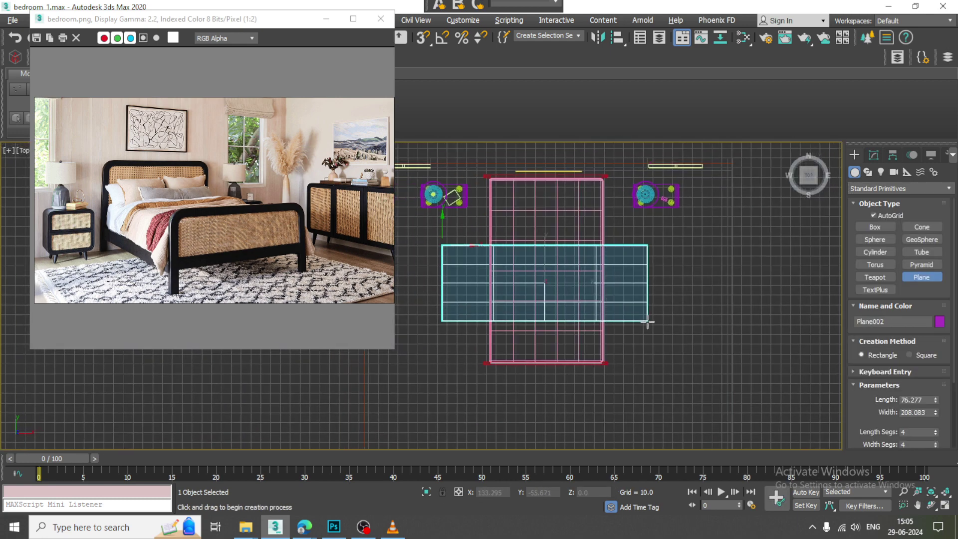
Step: Raise the plane above the mattress and tilt it roughly 48.6°
{"action": "key", "text": "alt+w"}
{"action": "right_click", "coordinate": [723, 426]}
{"action": "key", "text": "alt+w"}
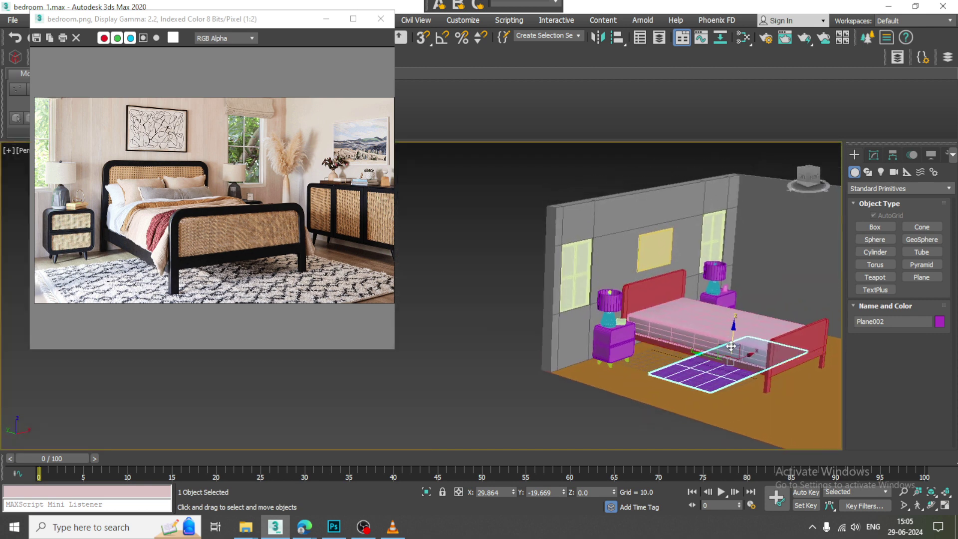
{"action": "left_click_drag", "start_coordinate": [736, 300], "coordinate": [734, 269]}
{"action": "scroll", "coordinate": [735, 269], "scroll_direction": "up", "scroll_amount": 3}
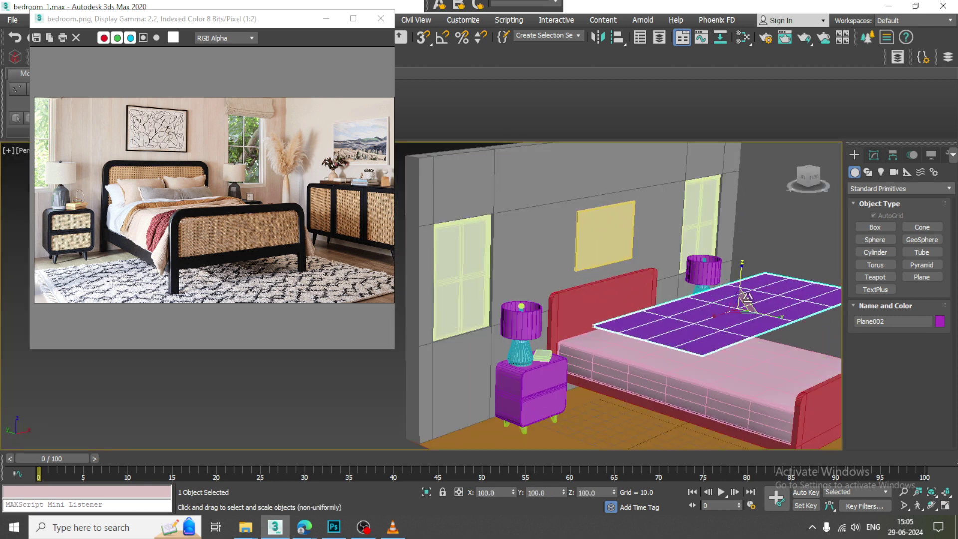
{"action": "key", "text": "e"}
{"action": "left_click_drag", "start_coordinate": [765, 291], "coordinate": [763, 336]}
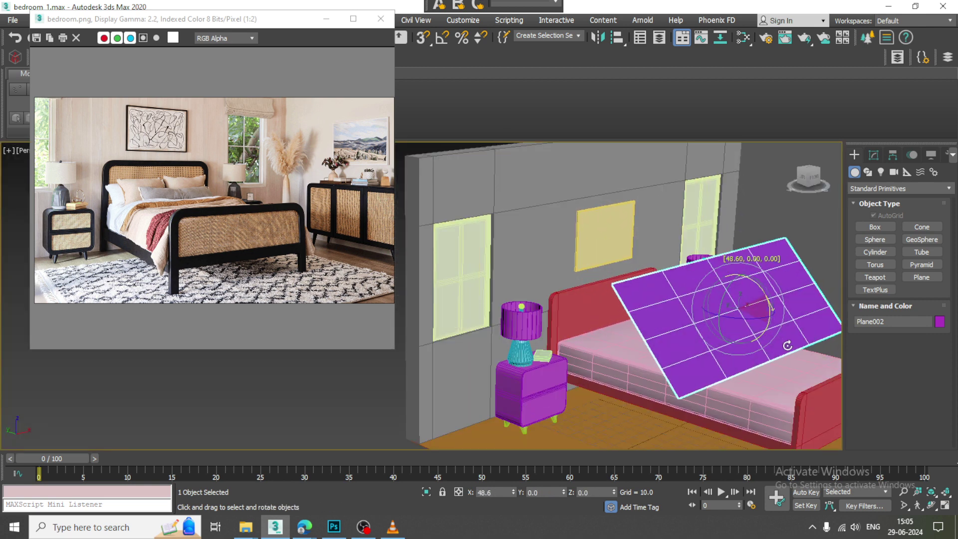
{"action": "key", "text": "w"}
{"action": "left_click_drag", "start_coordinate": [722, 306], "coordinate": [733, 273]}
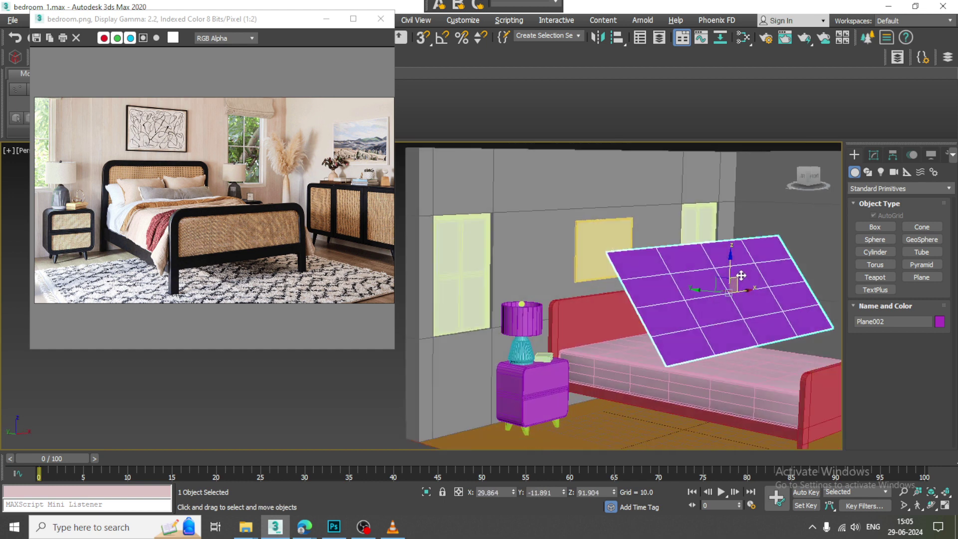
Step: Set Plane002 to 22 length and 36 width segments, and scale X to 82.383%
{"action": "left_click", "coordinate": [873, 155]}
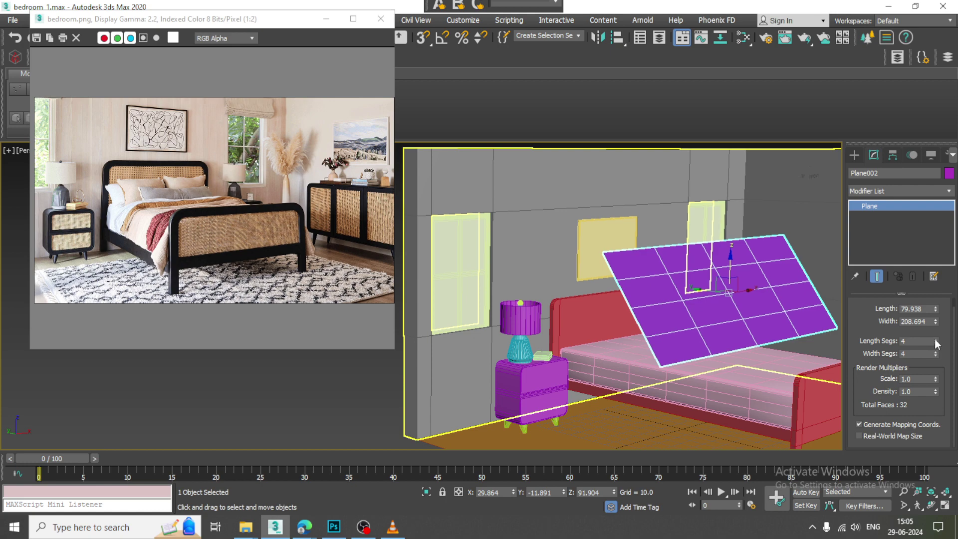
{"action": "left_click_drag", "start_coordinate": [934, 341], "coordinate": [935, 329]}
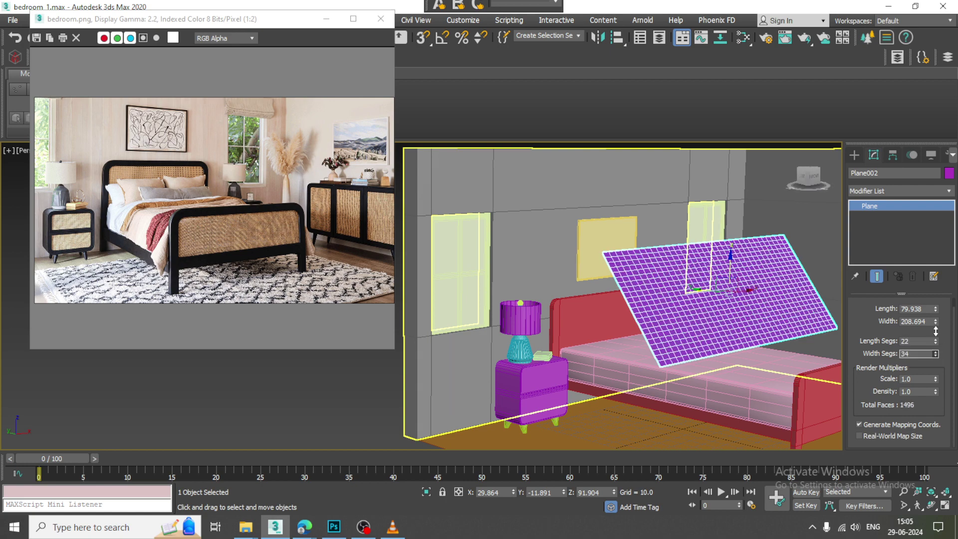
{"action": "mouse_move", "coordinate": [648, 309]}
{"action": "middle_mouse_down", "text": "alt"}
{"action": "mouse_move", "coordinate": [693, 301]}
{"action": "mouse_move", "coordinate": [609, 315]}
{"action": "middle_mouse_up", "text": "alt"}
{"action": "key", "text": "r"}
{"action": "left_click_drag", "start_coordinate": [720, 295], "coordinate": [690, 301]}
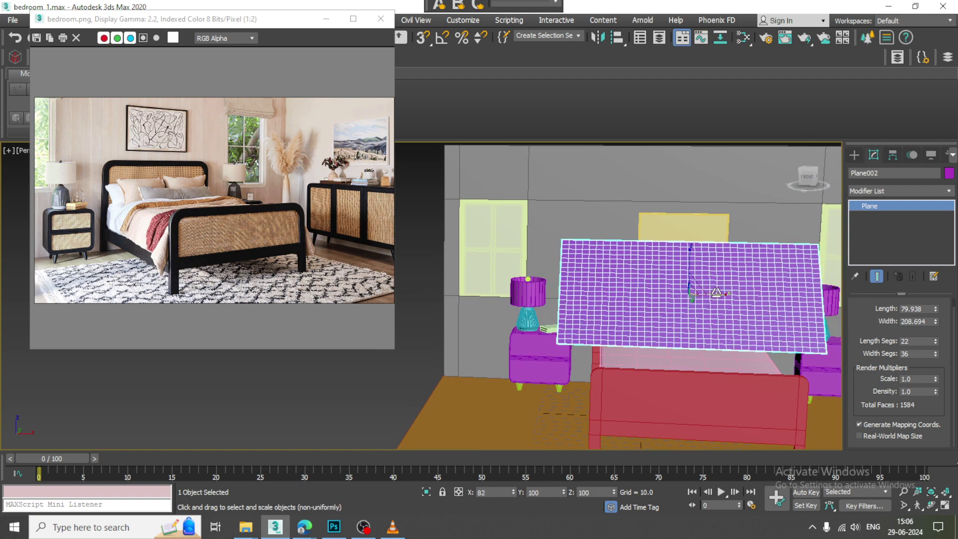
{"action": "mouse_move", "coordinate": [689, 298]}
{"action": "middle_mouse_down", "text": "alt"}
{"action": "mouse_move", "coordinate": [762, 310]}
{"action": "mouse_move", "coordinate": [733, 322]}
{"action": "middle_mouse_up", "text": "alt"}
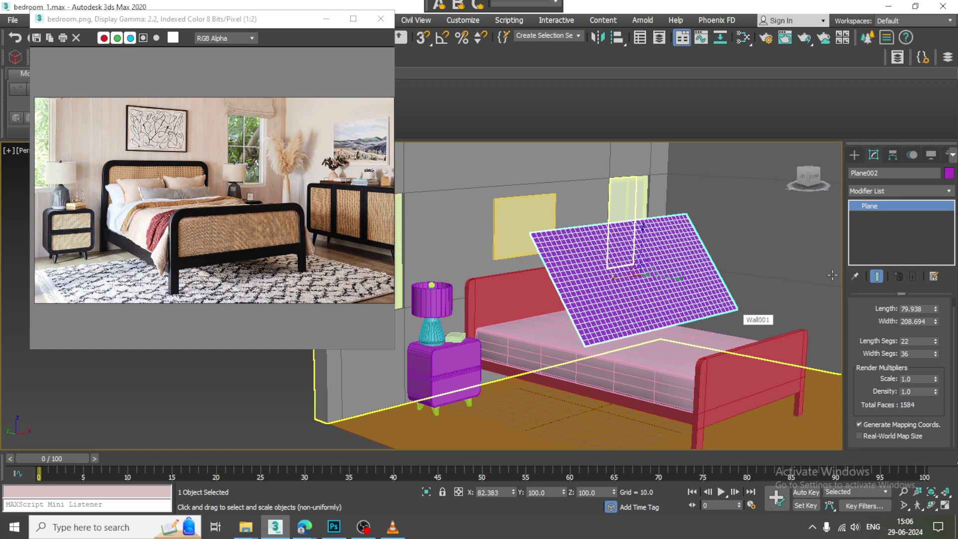
{"action": "left_click", "coordinate": [896, 190]}
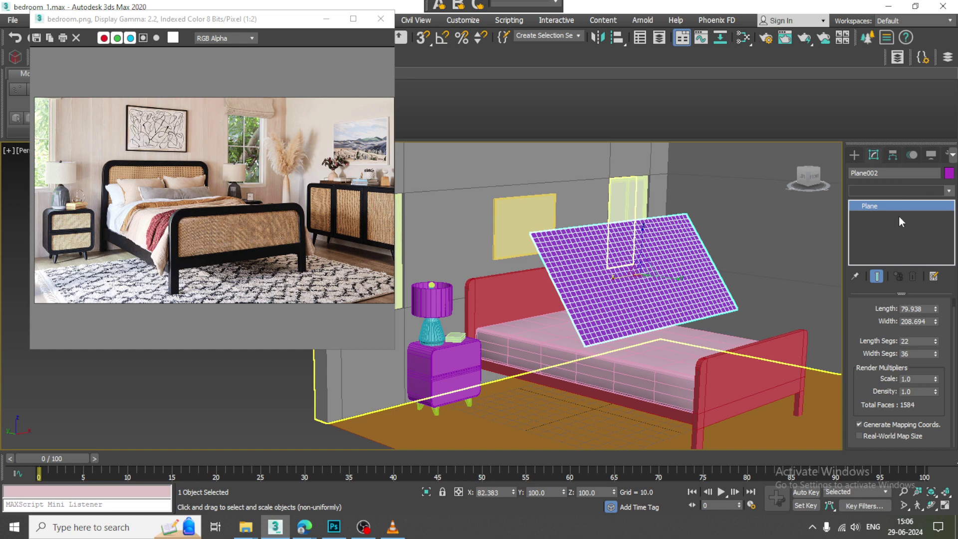
Step: Find Cloth in the Modifier List and apply it to Plane002
{"action": "left_click", "coordinate": [891, 191]}
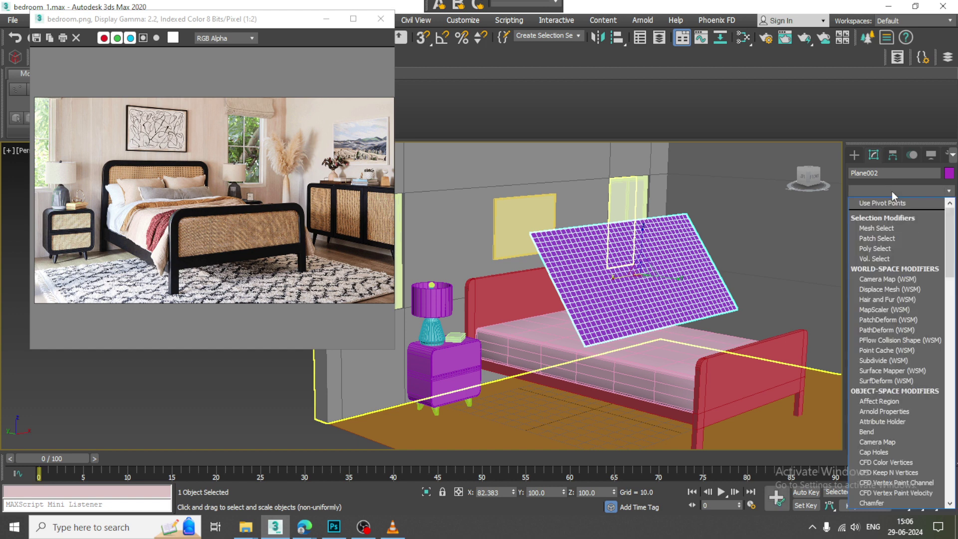
{"action": "type", "text": "Cloth"}
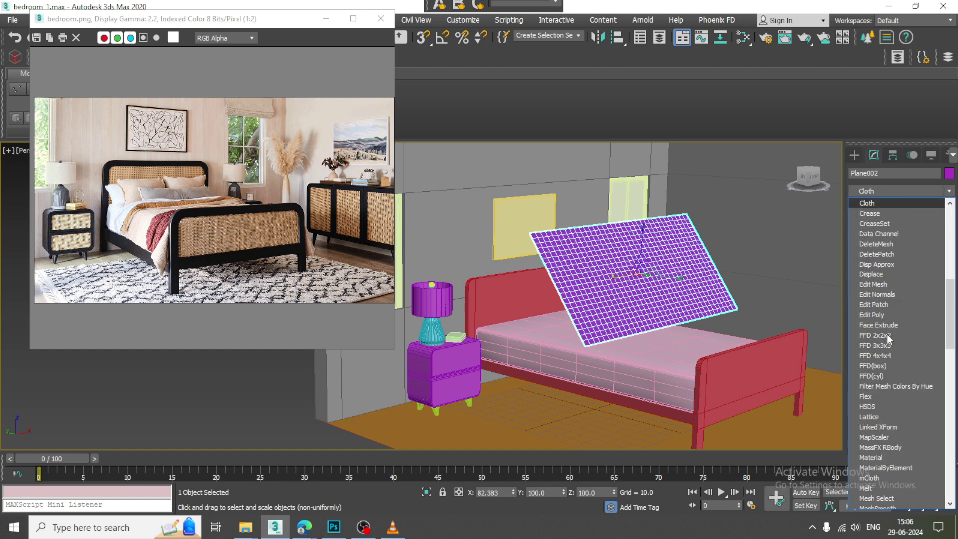
{"action": "key", "text": "Return"}
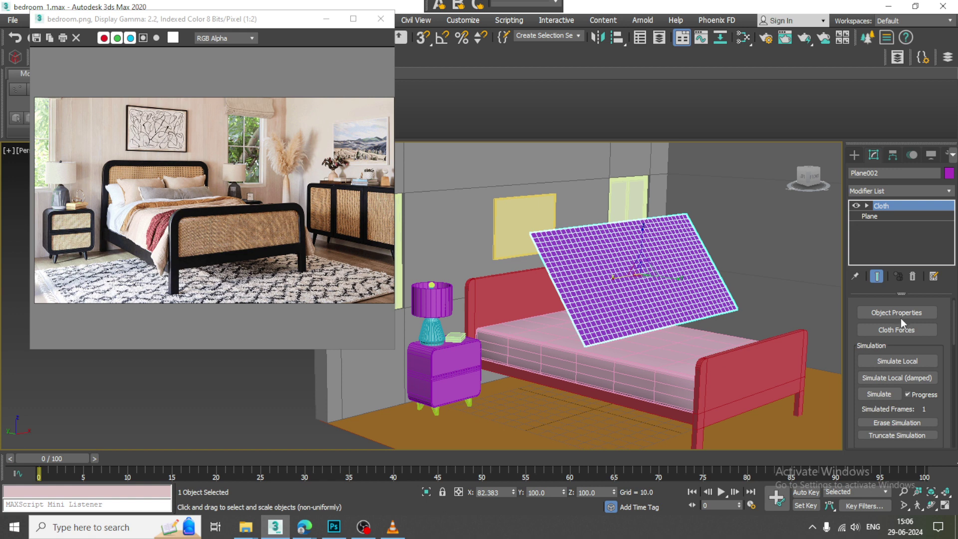
Step: In Cloth Object Properties, mark Plane002 as Cloth with the Silk preset
{"action": "left_click", "coordinate": [899, 313]}
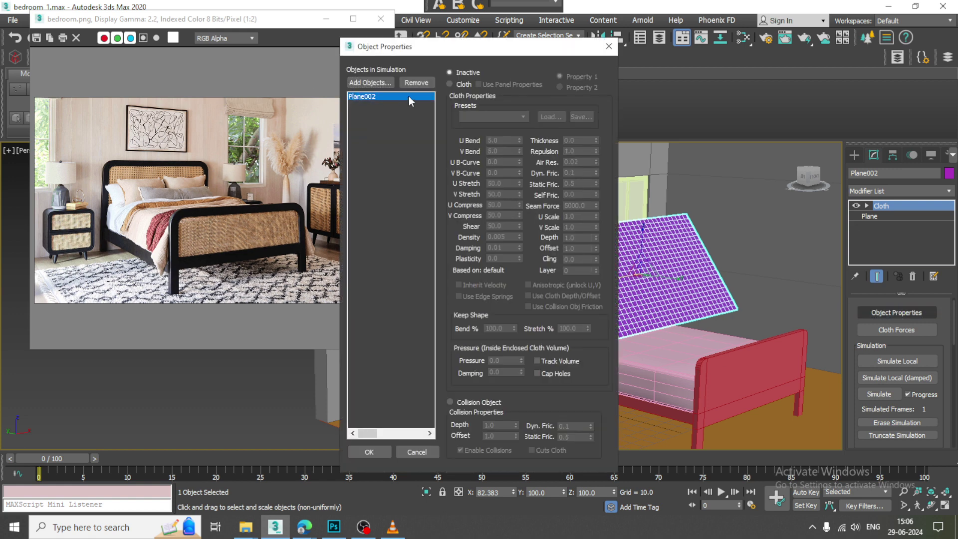
{"action": "left_click", "coordinate": [464, 86]}
{"action": "left_click", "coordinate": [473, 112]}
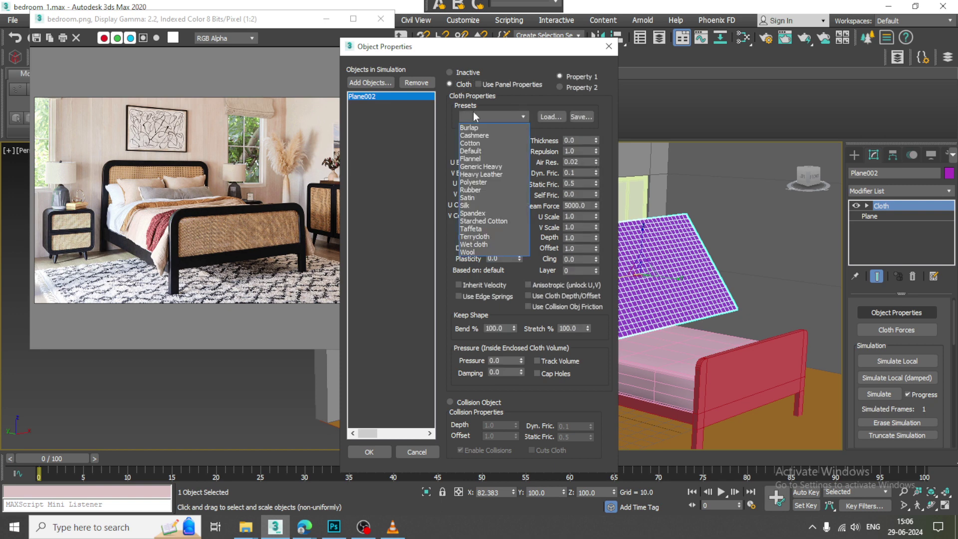
{"action": "left_click", "coordinate": [486, 206]}
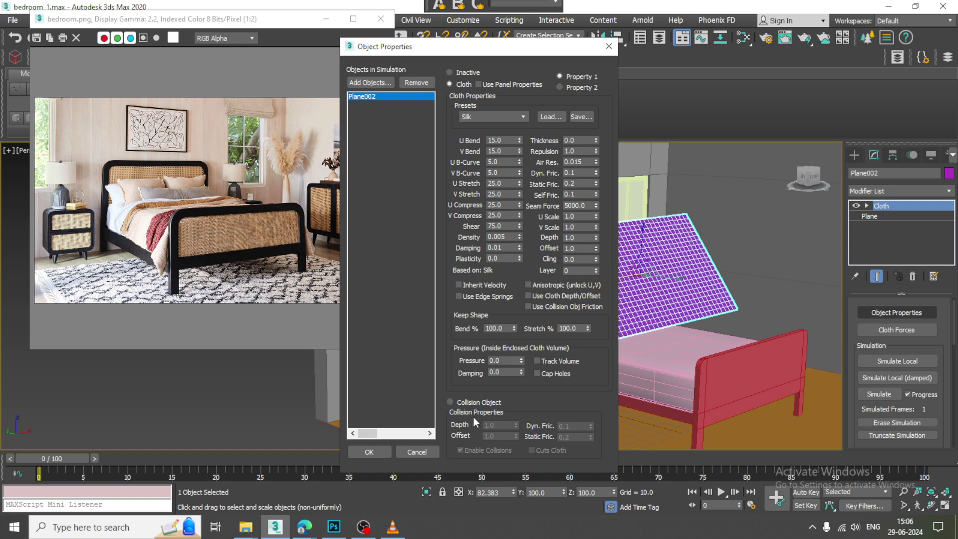
Step: Confirm the properties without adding objects, then select the bed frame to rename it 'bed'
{"action": "left_click", "coordinate": [369, 82]}
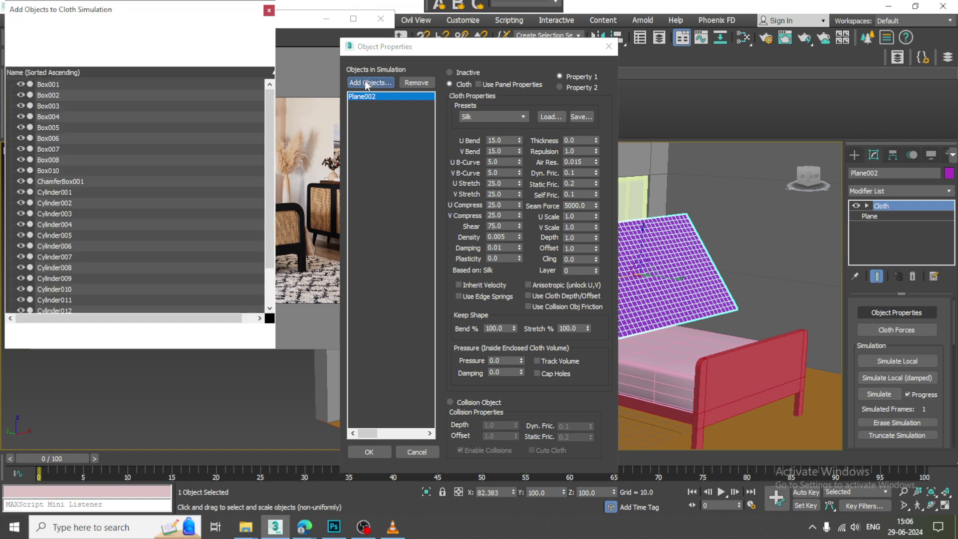
{"action": "scroll", "coordinate": [64, 241], "scroll_direction": "down", "scroll_amount": 2}
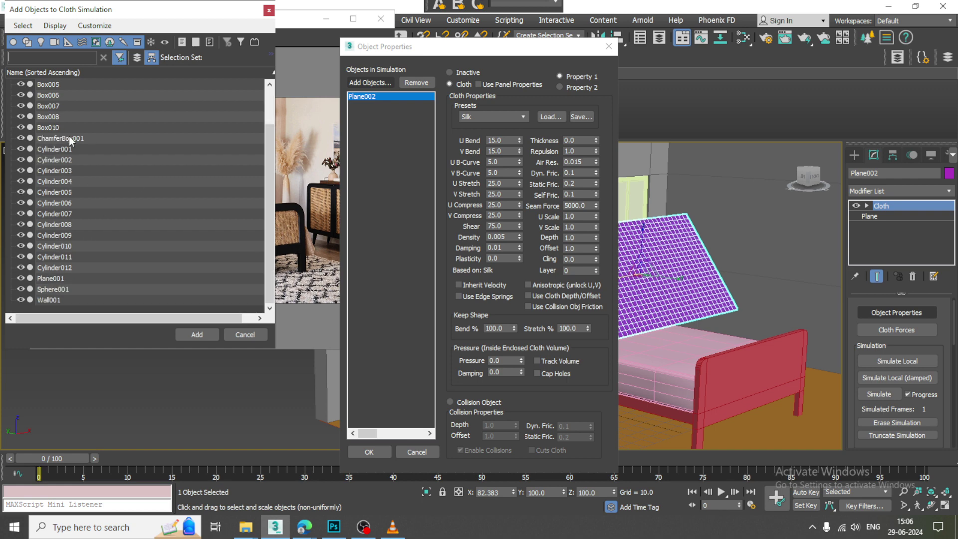
{"action": "left_click", "coordinate": [268, 11]}
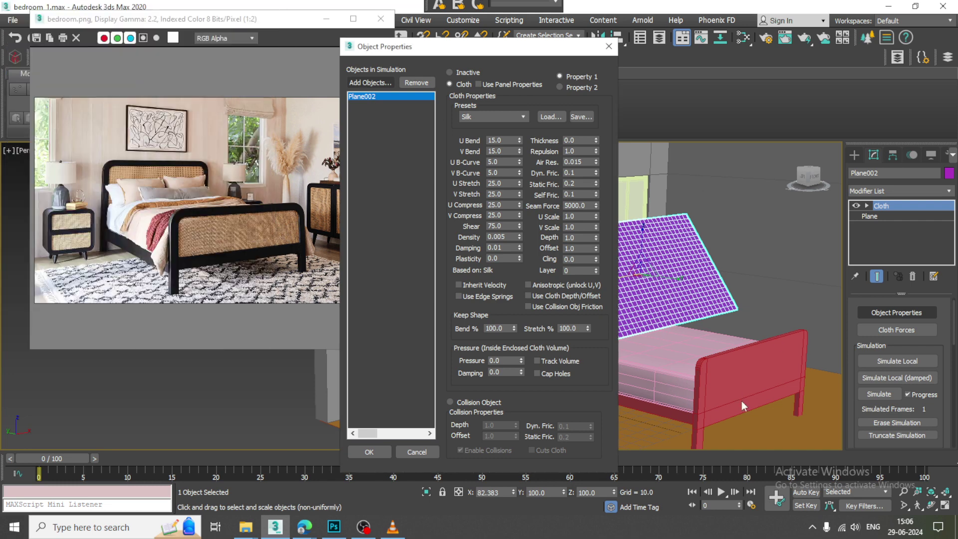
{"action": "left_click", "coordinate": [608, 46]}
{"action": "left_click", "coordinate": [573, 374]}
{"action": "type", "text": "bed"}
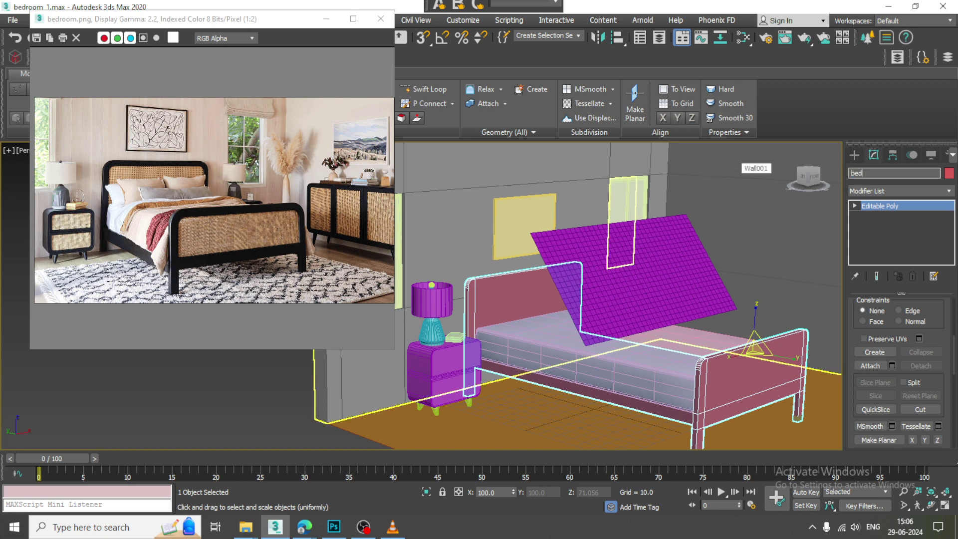
Step: Commit the name 'bed', then set Plane002 to Cloth with the Silk preset
{"action": "key", "text": "Return"}
{"action": "left_click", "coordinate": [614, 349]}
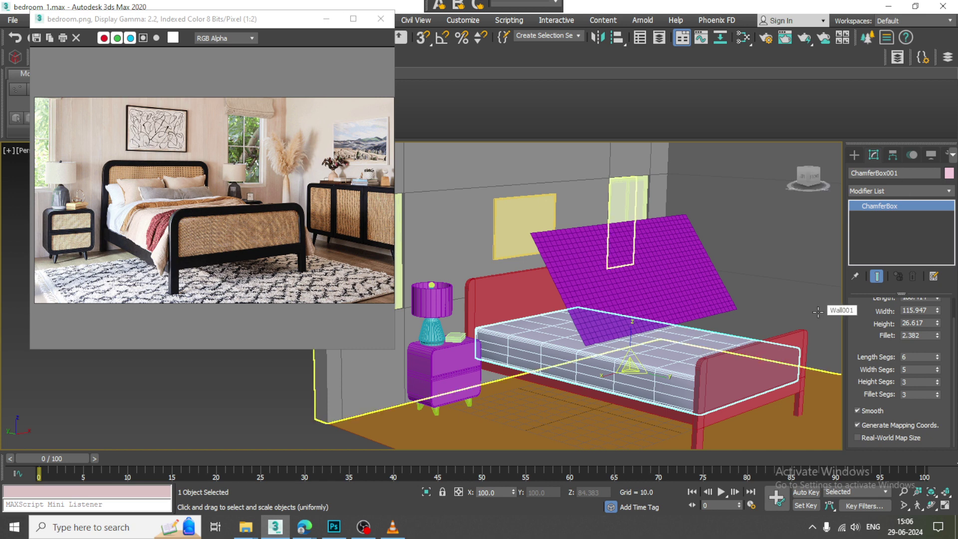
{"action": "left_click", "coordinate": [723, 311]}
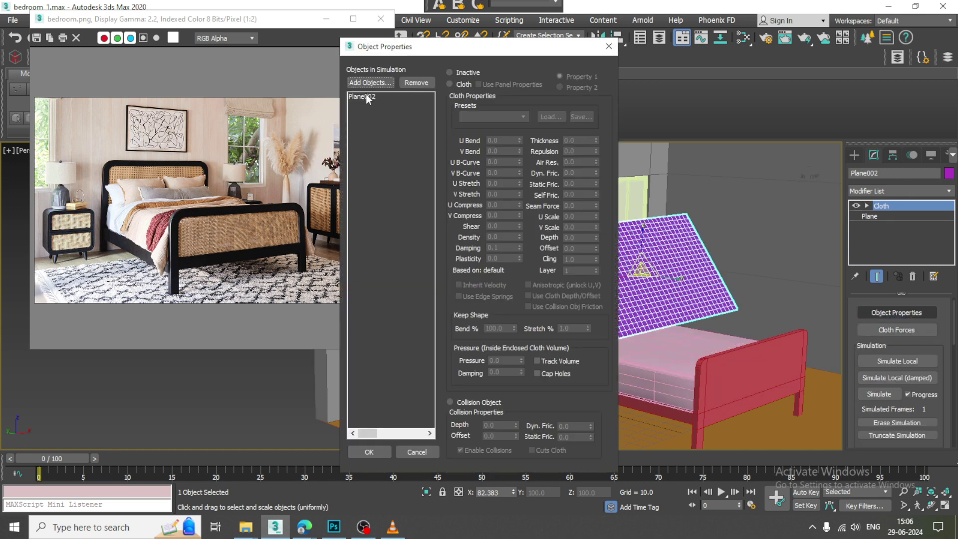
{"action": "left_click", "coordinate": [366, 95]}
{"action": "left_click", "coordinate": [464, 84]}
{"action": "left_click", "coordinate": [480, 116]}
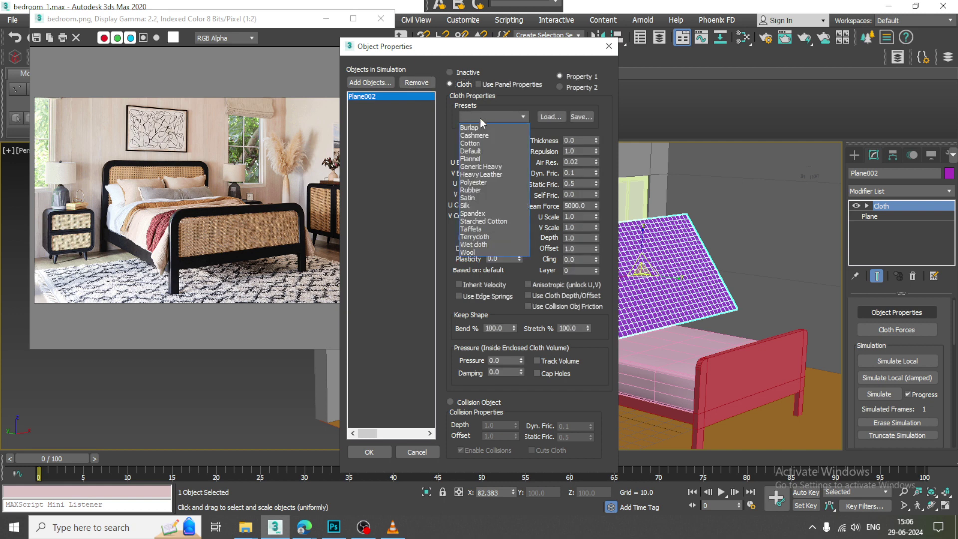
{"action": "left_click", "coordinate": [481, 206]}
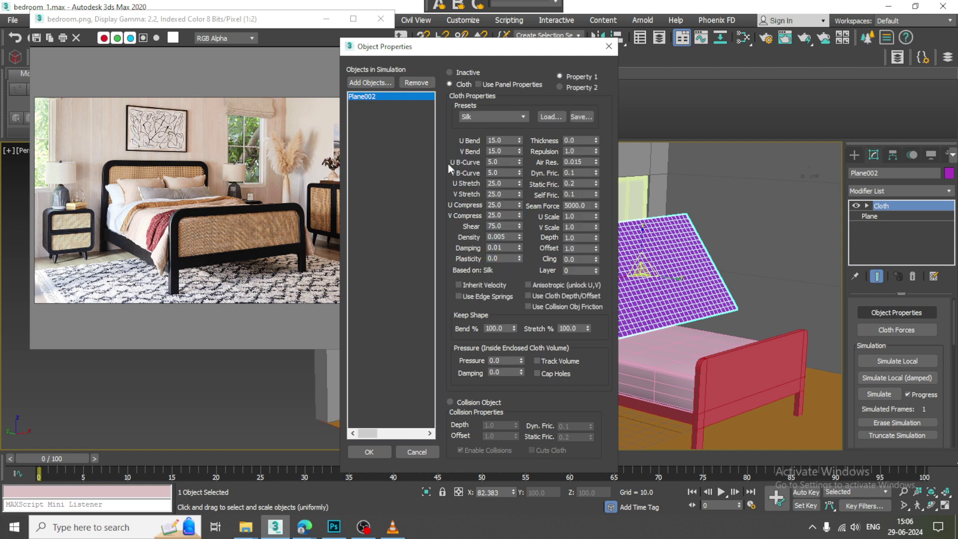
Step: Add bed and ChamferBox001 to the simulation as collision objects and confirm
{"action": "left_click", "coordinate": [467, 401]}
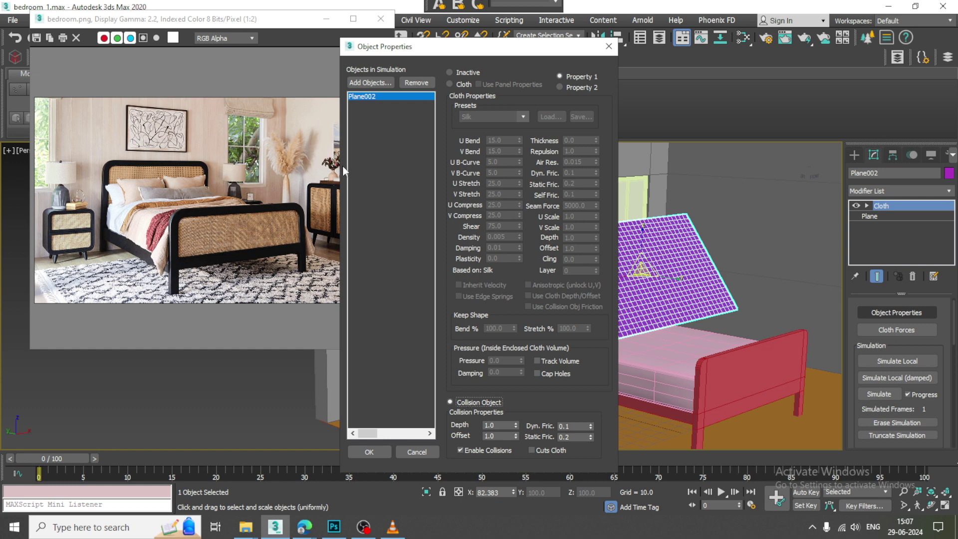
{"action": "left_click", "coordinate": [452, 83]}
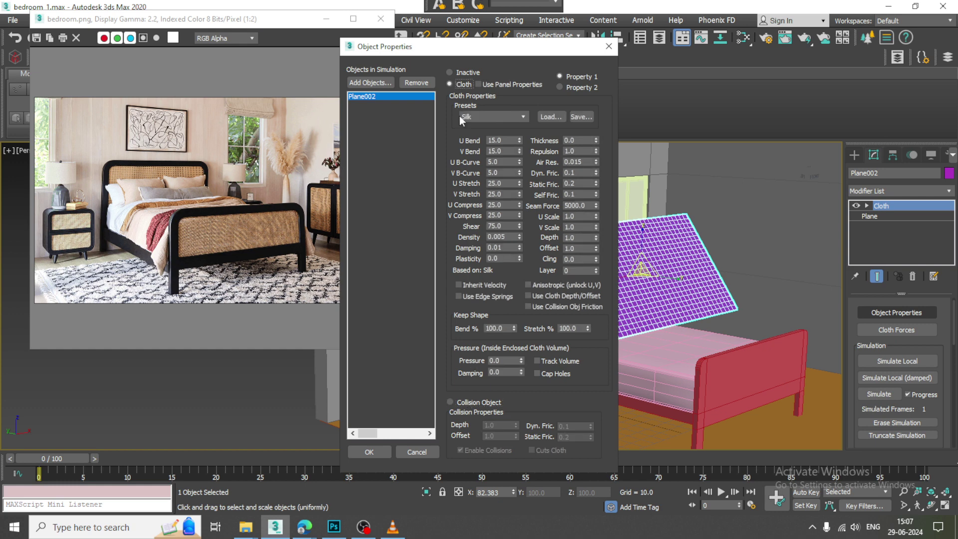
{"action": "left_click", "coordinate": [367, 81]}
{"action": "left_click", "coordinate": [56, 181]}
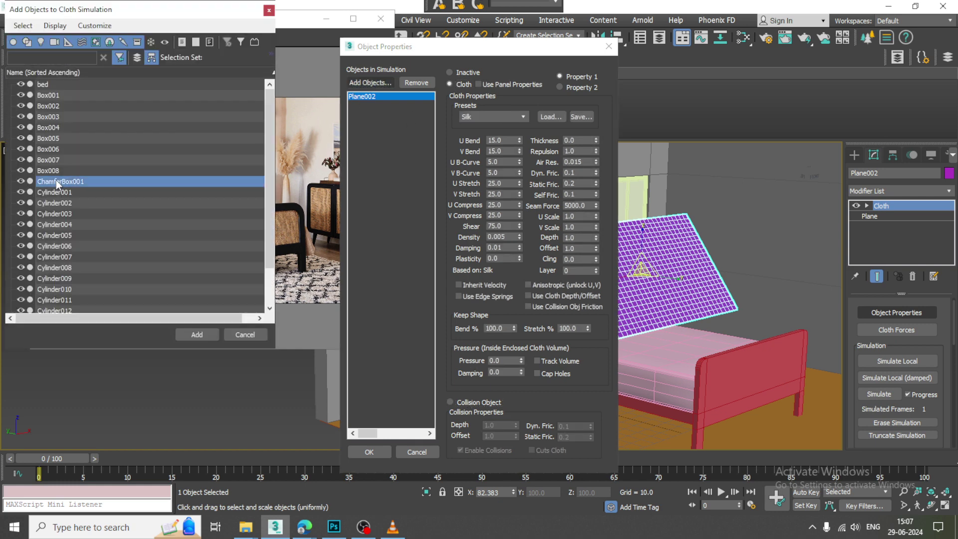
{"action": "left_click", "coordinate": [55, 84], "text": "ctrl"}
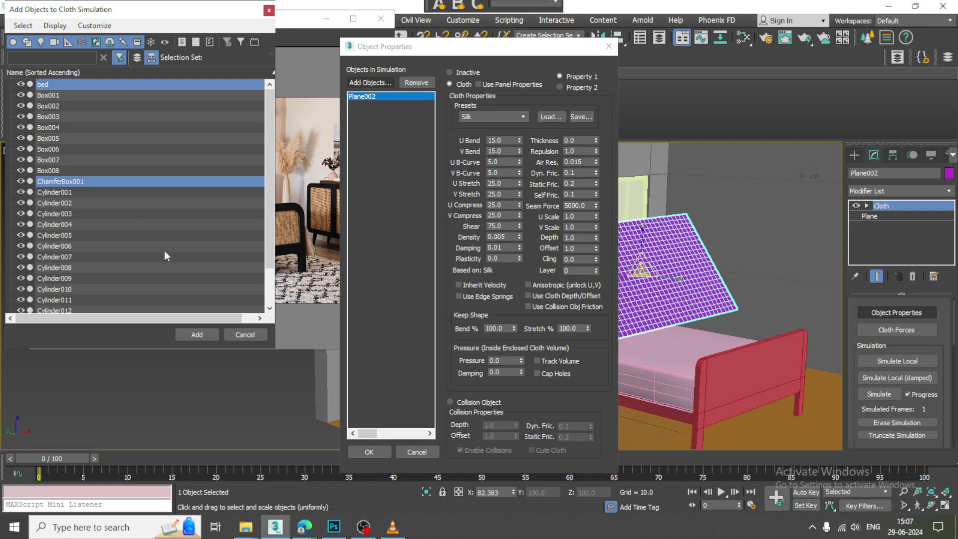
{"action": "left_click", "coordinate": [199, 334]}
{"action": "left_click", "coordinate": [459, 402]}
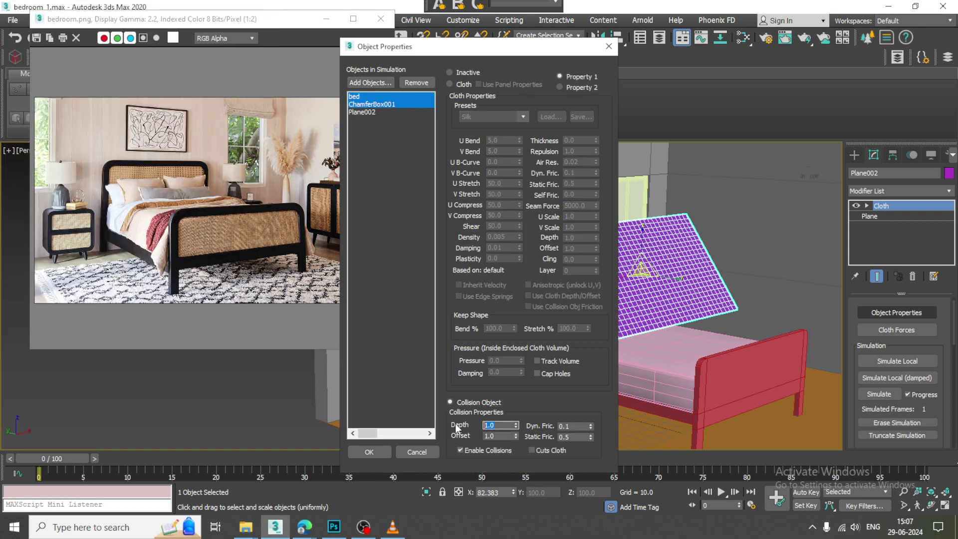
{"action": "left_click", "coordinate": [570, 426]}
{"action": "type", "text": "1"}
{"action": "left_click", "coordinate": [377, 451]}
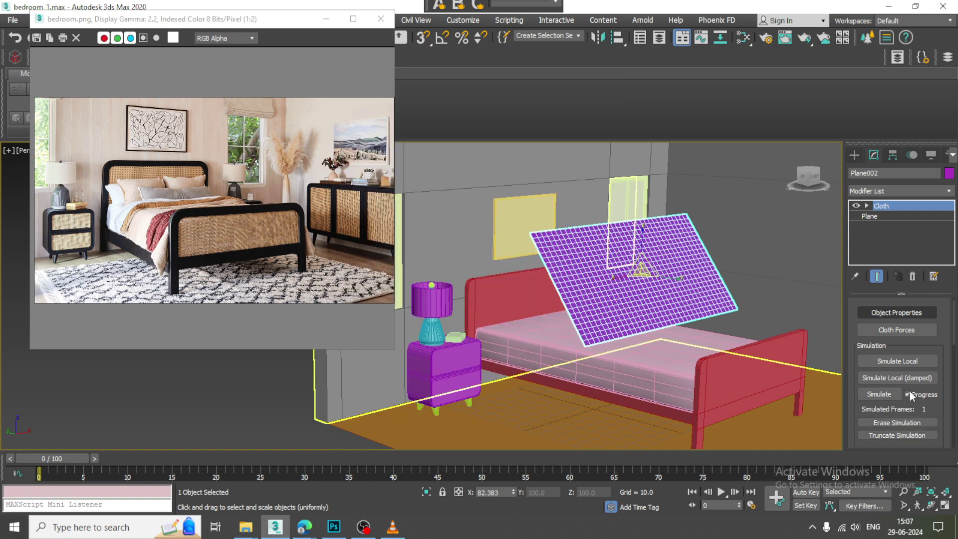
Step: Erase and rerun Simulate Local until the cloth drapes over the mattress's foot end
{"action": "left_click", "coordinate": [879, 394]}
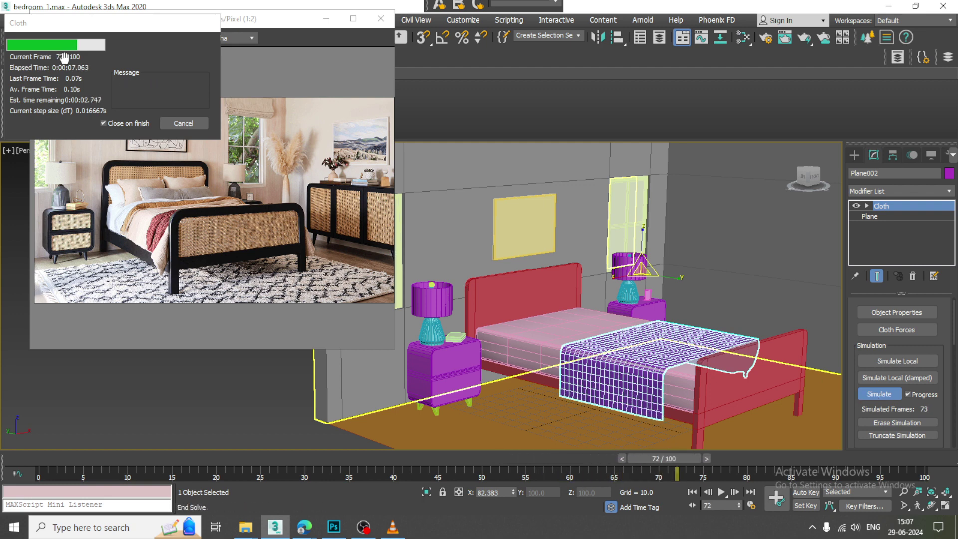
{"action": "left_click", "coordinate": [183, 123]}
{"action": "left_click", "coordinate": [886, 378]}
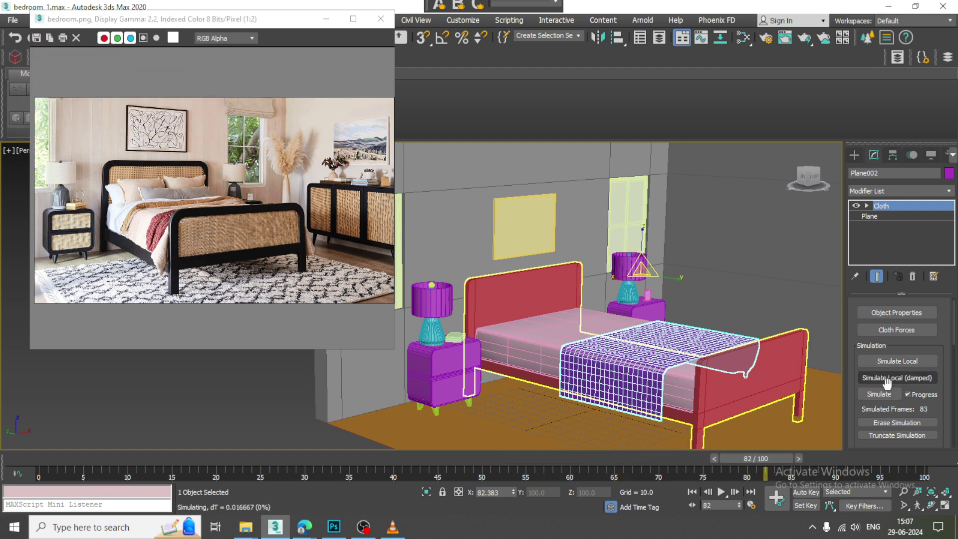
{"action": "left_click", "coordinate": [897, 423]}
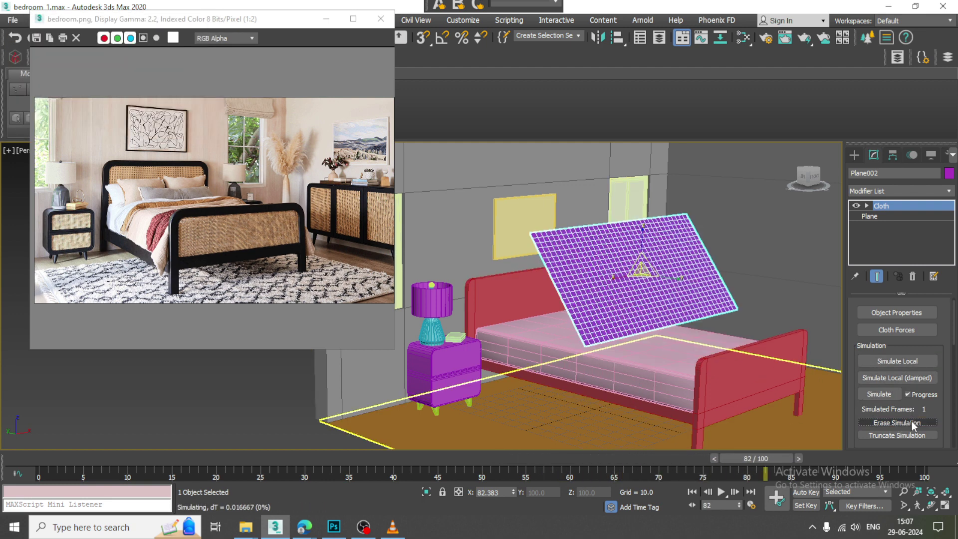
{"action": "left_click", "coordinate": [906, 362]}
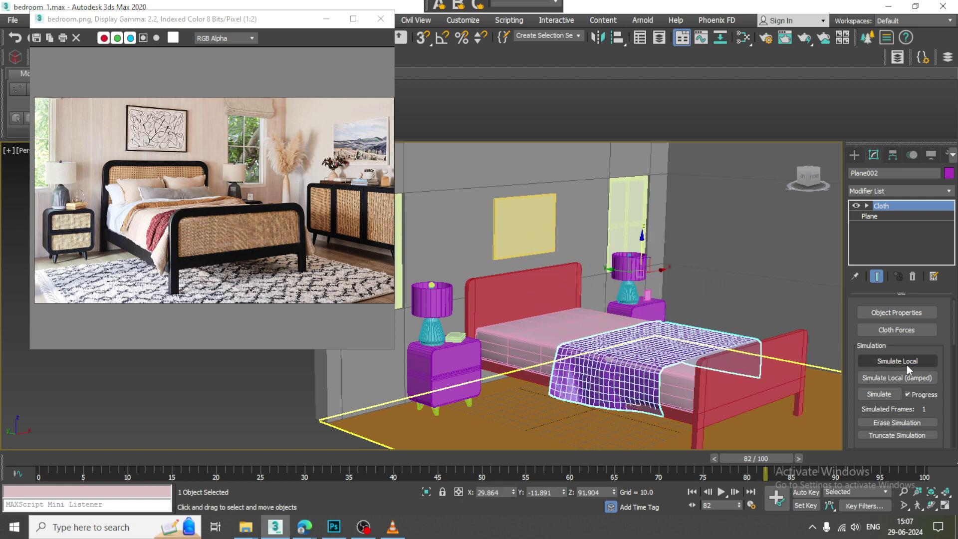
{"action": "left_click", "coordinate": [904, 363]}
{"action": "mouse_move", "coordinate": [699, 310]}
{"action": "middle_mouse_down", "text": "alt"}
{"action": "mouse_move", "coordinate": [585, 309]}
{"action": "mouse_move", "coordinate": [649, 311]}
{"action": "mouse_move", "coordinate": [652, 325]}
{"action": "mouse_move", "coordinate": [680, 317]}
{"action": "middle_mouse_up", "text": "alt"}
{"action": "left_click", "coordinate": [906, 360]}
{"action": "scroll", "coordinate": [651, 325], "scroll_direction": "up", "scroll_amount": 3}
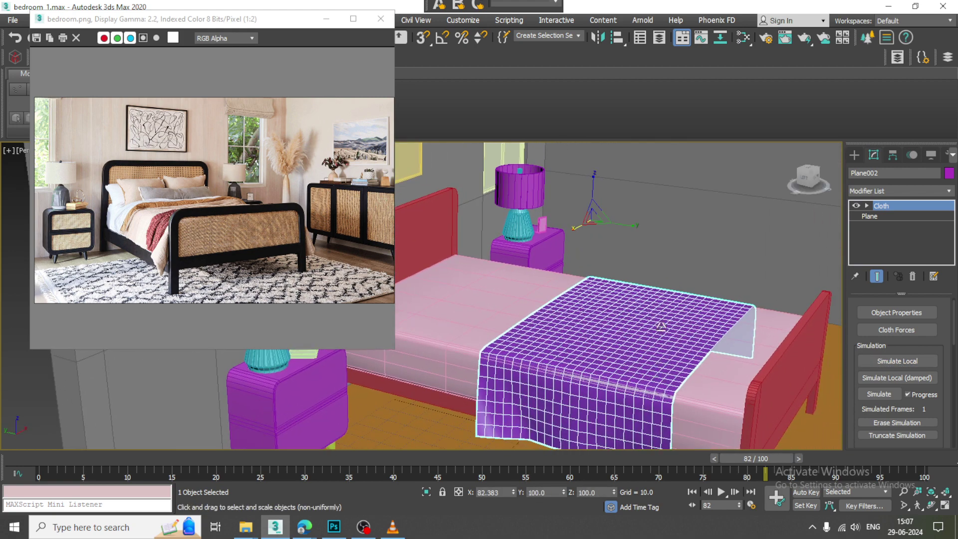
Step: Convert the draped cloth to an Editable Poly and stretch it along Y
{"action": "key", "text": "r"}
{"action": "key", "text": "ctrl+z"}
{"action": "right_click", "coordinate": [624, 301]}
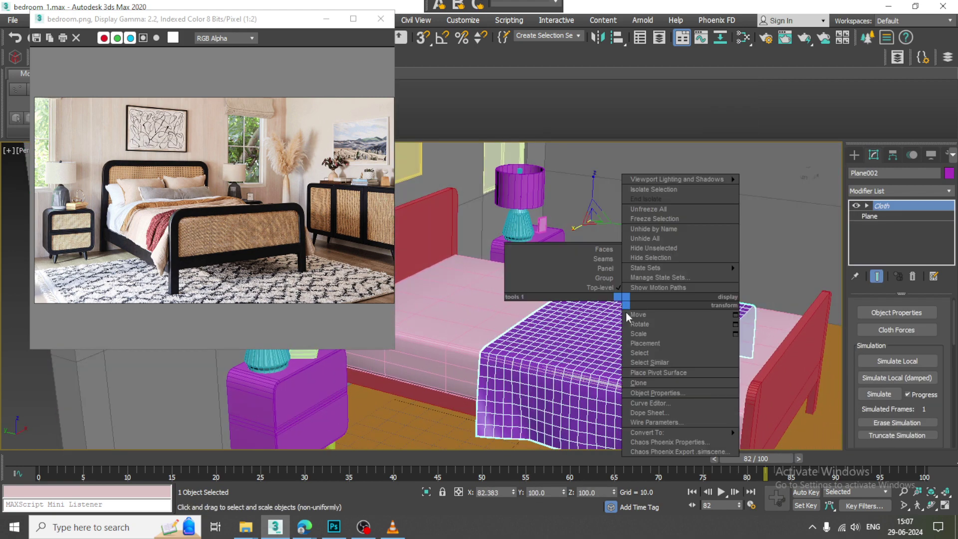
{"action": "left_click", "coordinate": [802, 442]}
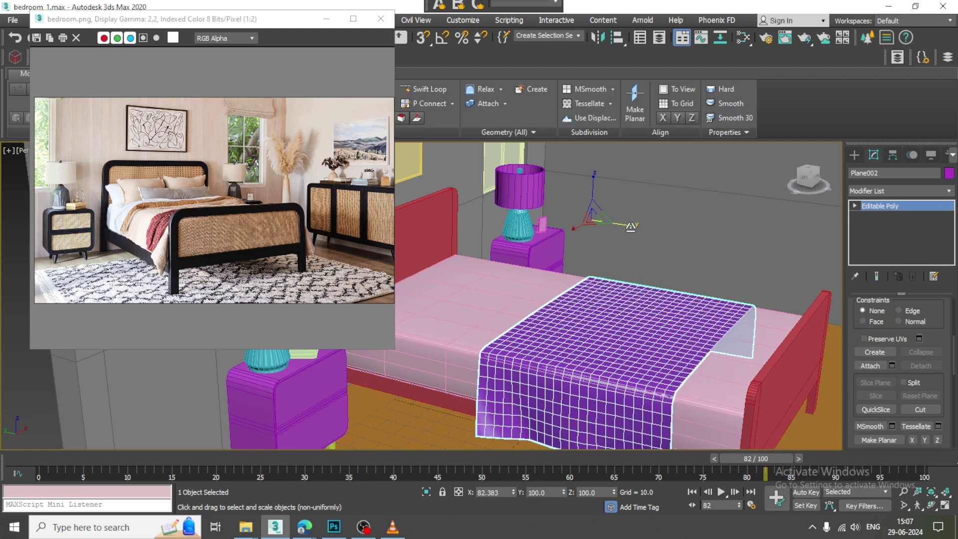
{"action": "left_click_drag", "start_coordinate": [629, 228], "coordinate": [614, 225]}
{"action": "middle_click_drag", "start_coordinate": [614, 224], "coordinate": [617, 267], "text": "alt"}
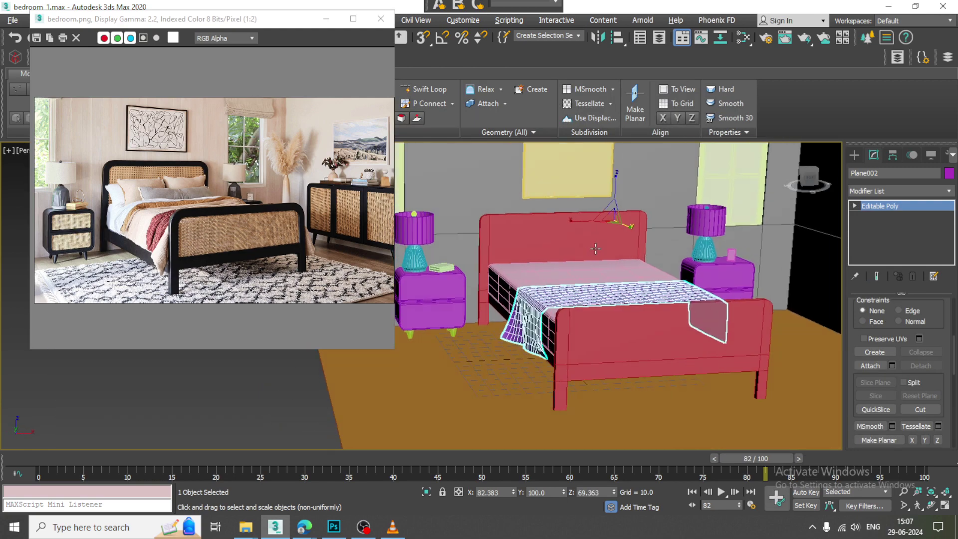
{"action": "key", "text": "w"}
{"action": "scroll", "coordinate": [616, 267], "scroll_direction": "up", "scroll_amount": 4}
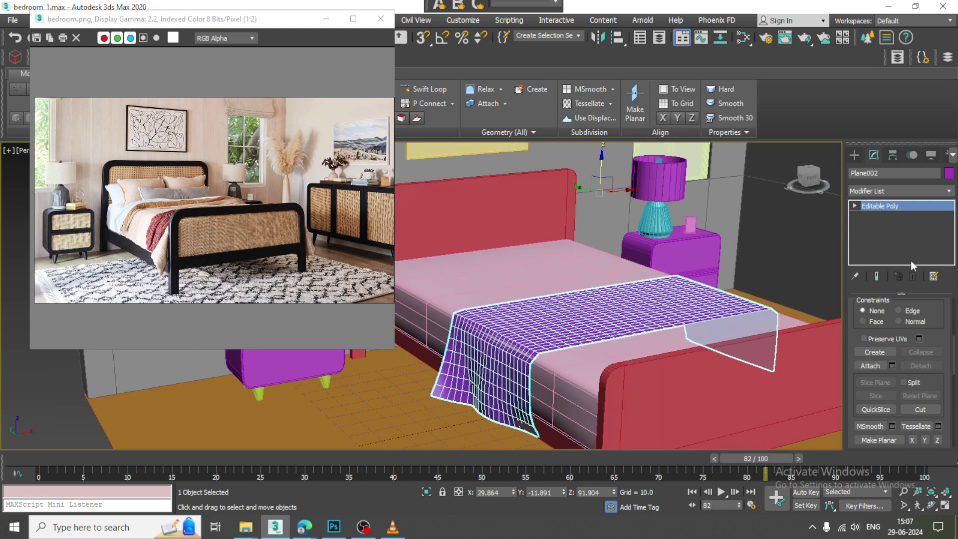
{"action": "left_click", "coordinate": [854, 155]}
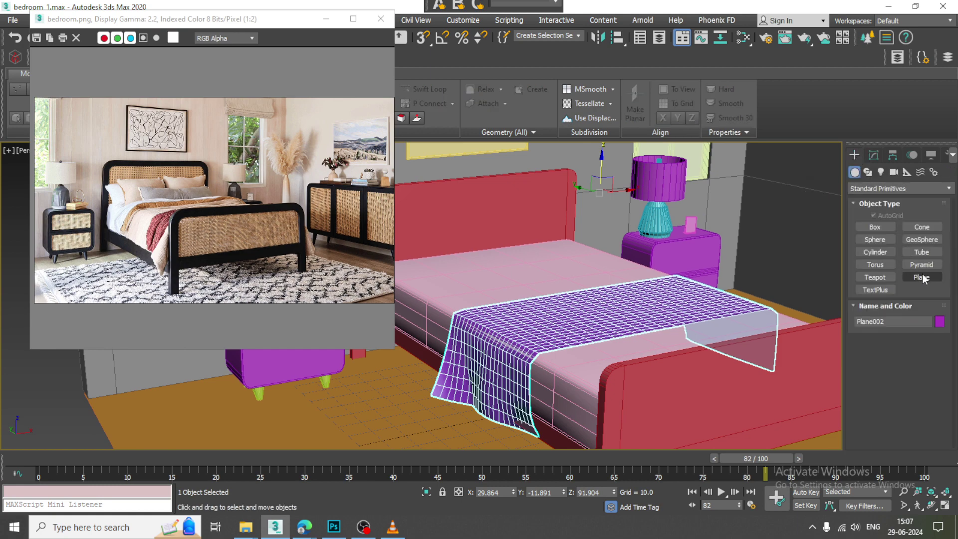
Step: Create a new plane, Plane003, and lift it above the bed
{"action": "left_click", "coordinate": [922, 278]}
{"action": "scroll", "coordinate": [599, 299], "scroll_direction": "down", "scroll_amount": 5}
{"action": "middle_click_drag", "start_coordinate": [599, 299], "coordinate": [539, 299], "text": "alt"}
{"action": "mouse_move", "coordinate": [533, 386]}
{"action": "left_mouse_down"}
{"action": "mouse_move", "coordinate": [632, 453]}
{"action": "mouse_move", "coordinate": [696, 449]}
{"action": "left_mouse_up"}
{"action": "middle_click_drag", "start_coordinate": [696, 449], "coordinate": [494, 258], "text": "alt"}
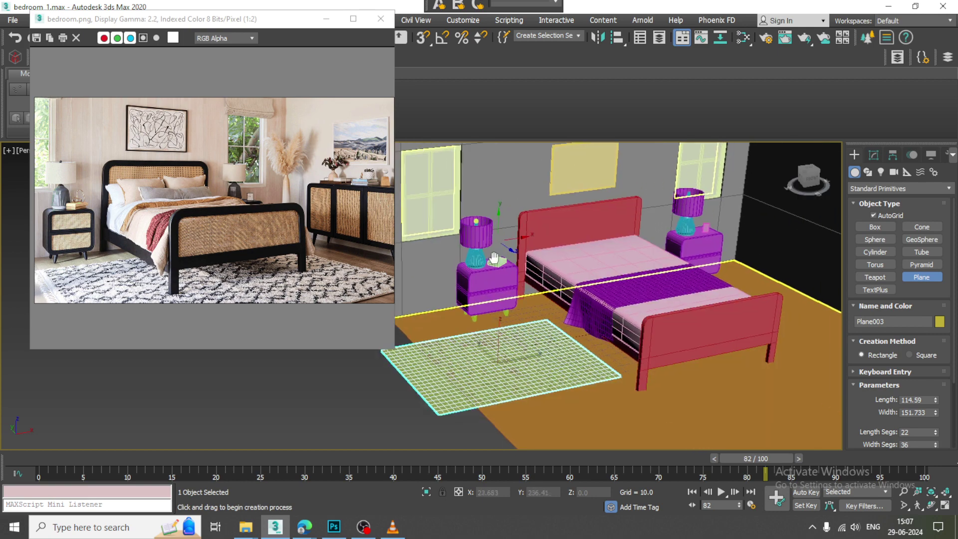
{"action": "right_click", "coordinate": [494, 258]}
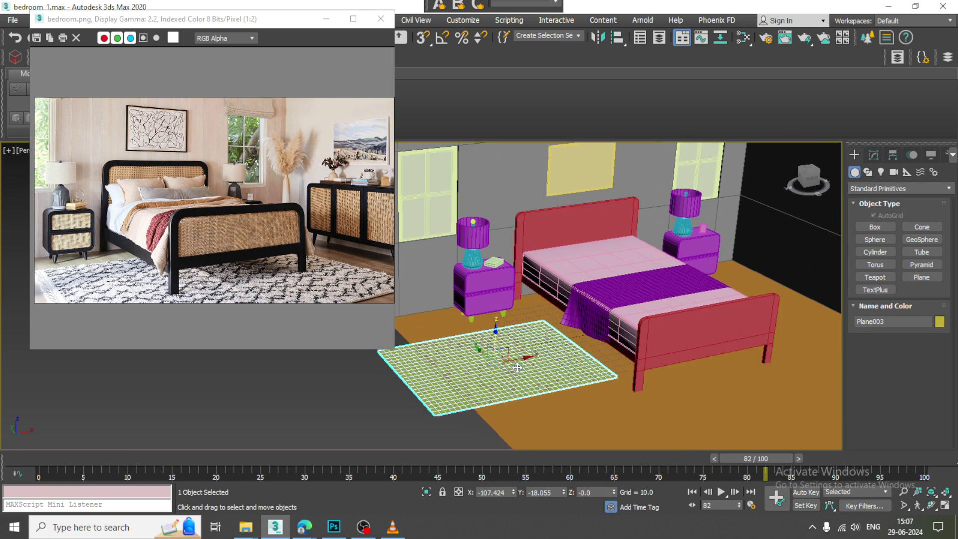
{"action": "left_click_drag", "start_coordinate": [614, 343], "coordinate": [680, 325]}
{"action": "middle_click_drag", "start_coordinate": [680, 325], "coordinate": [678, 322], "text": "alt"}
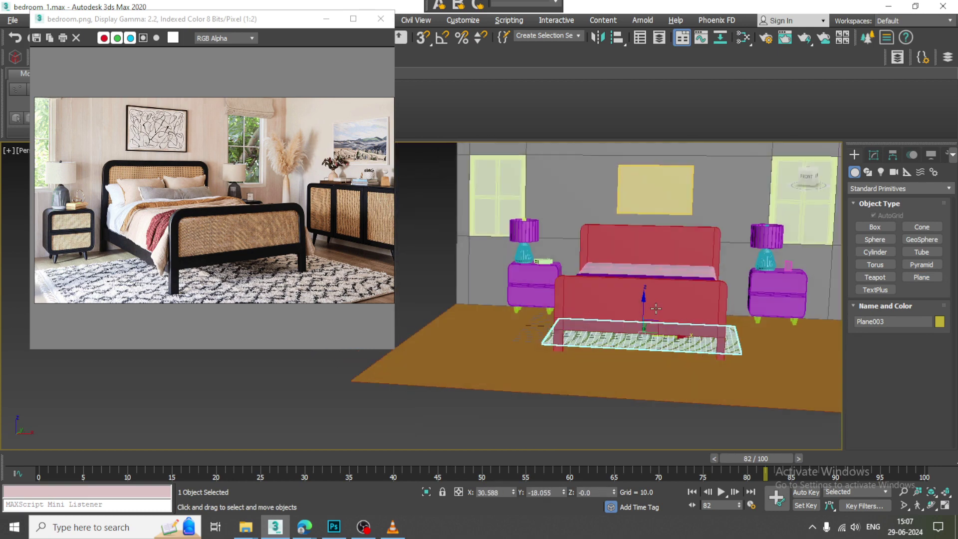
{"action": "left_click_drag", "start_coordinate": [645, 302], "coordinate": [641, 216]}
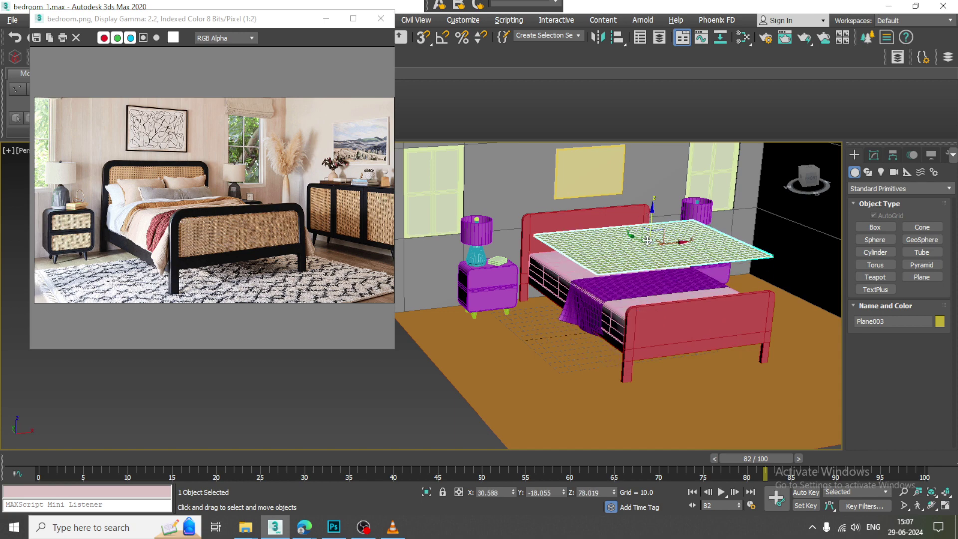
{"action": "mouse_move", "coordinate": [642, 216]}
{"action": "middle_mouse_down", "text": "alt"}
{"action": "mouse_move", "coordinate": [701, 247]}
{"action": "mouse_move", "coordinate": [609, 237]}
{"action": "mouse_move", "coordinate": [588, 269]}
{"action": "middle_mouse_up", "text": "alt"}
Step: Tilt Plane003 about 40° and slide it toward the headboard
{"action": "key", "text": "r"}
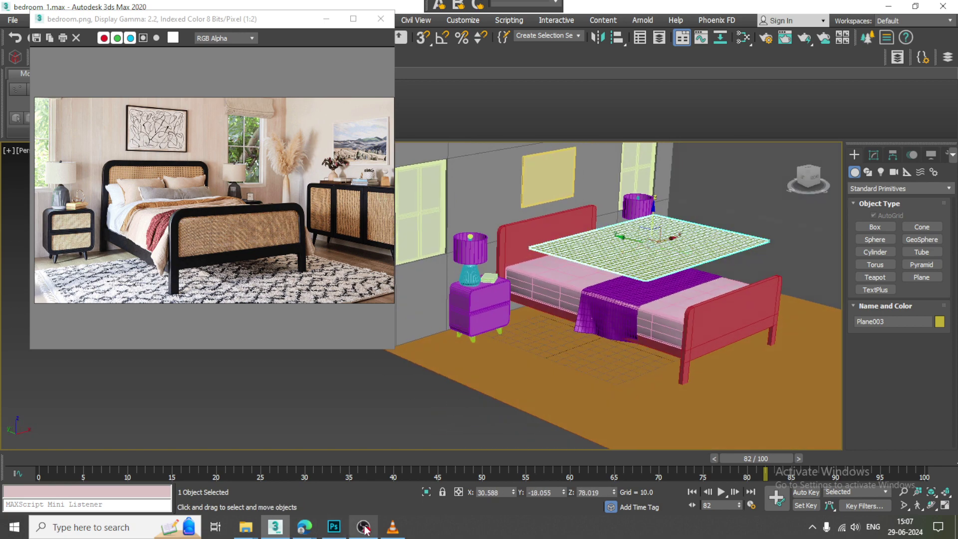
{"action": "left_click", "coordinate": [363, 527]}
{"action": "left_click", "coordinate": [364, 527]}
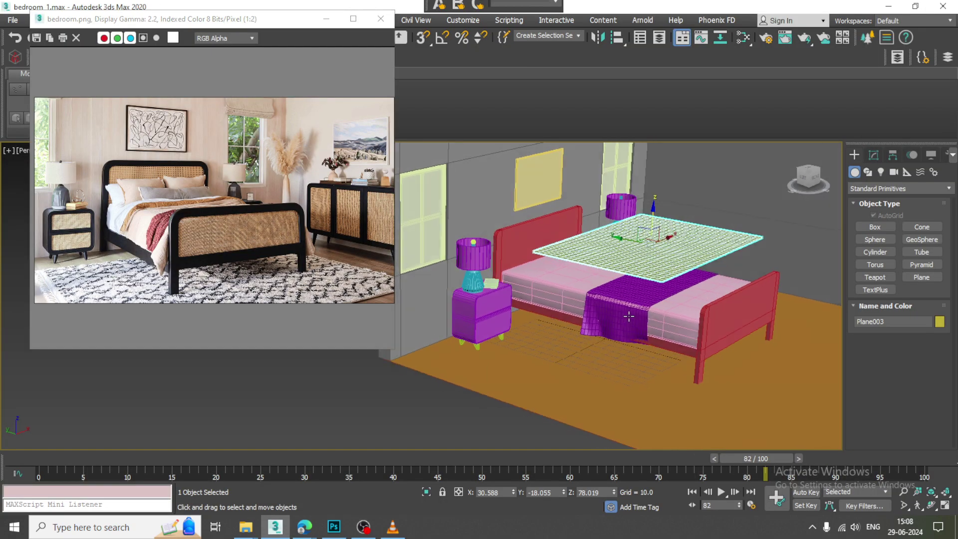
{"action": "key", "text": "e"}
{"action": "left_click_drag", "start_coordinate": [672, 220], "coordinate": [673, 195]}
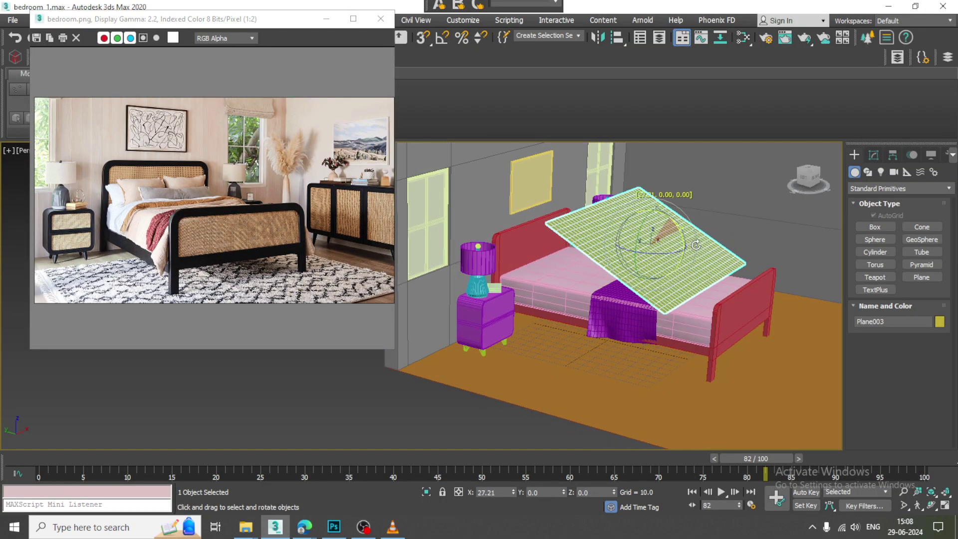
{"action": "key", "text": "w"}
{"action": "middle_click_drag", "start_coordinate": [674, 195], "coordinate": [639, 248], "text": "alt"}
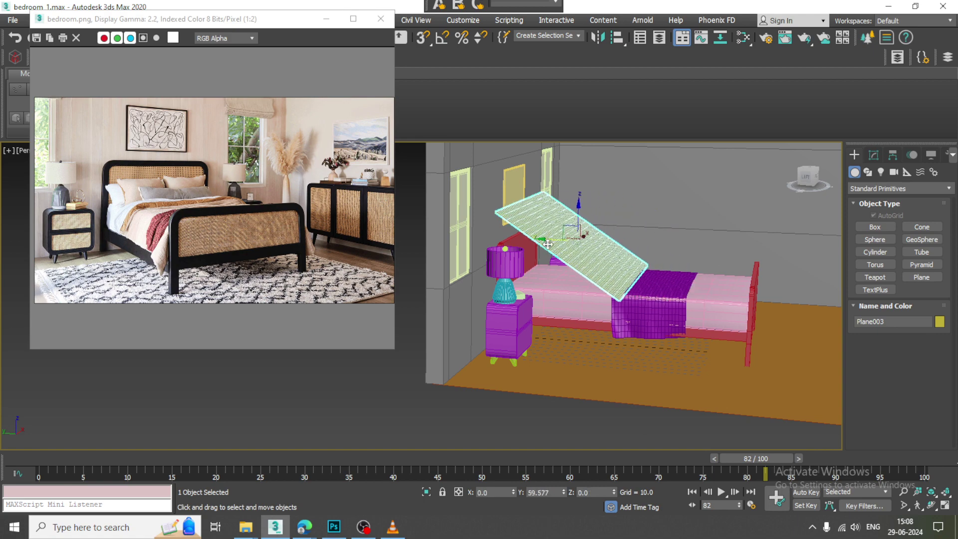
{"action": "left_click_drag", "start_coordinate": [620, 244], "coordinate": [586, 243]}
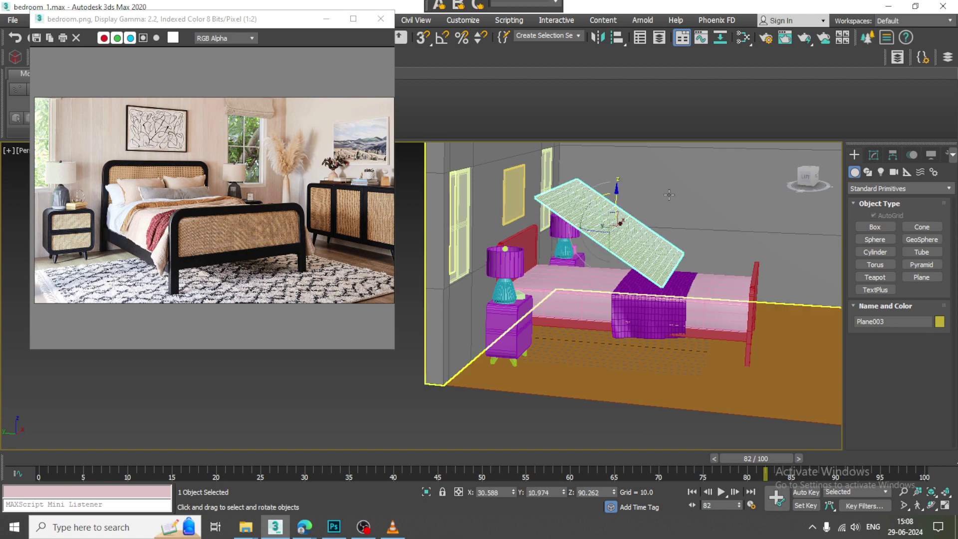
{"action": "key", "text": "e"}
{"action": "left_click_drag", "start_coordinate": [616, 206], "coordinate": [655, 206]}
{"action": "middle_click_drag", "start_coordinate": [655, 206], "coordinate": [621, 263], "text": "alt"}
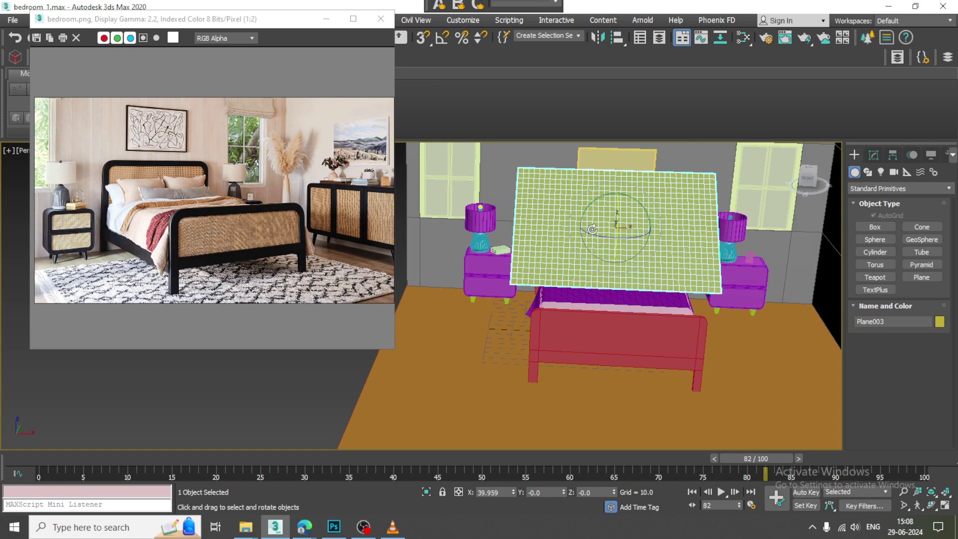
Step: Scale Plane003 narrower and raise its length segments for a denser grid
{"action": "key", "text": "r"}
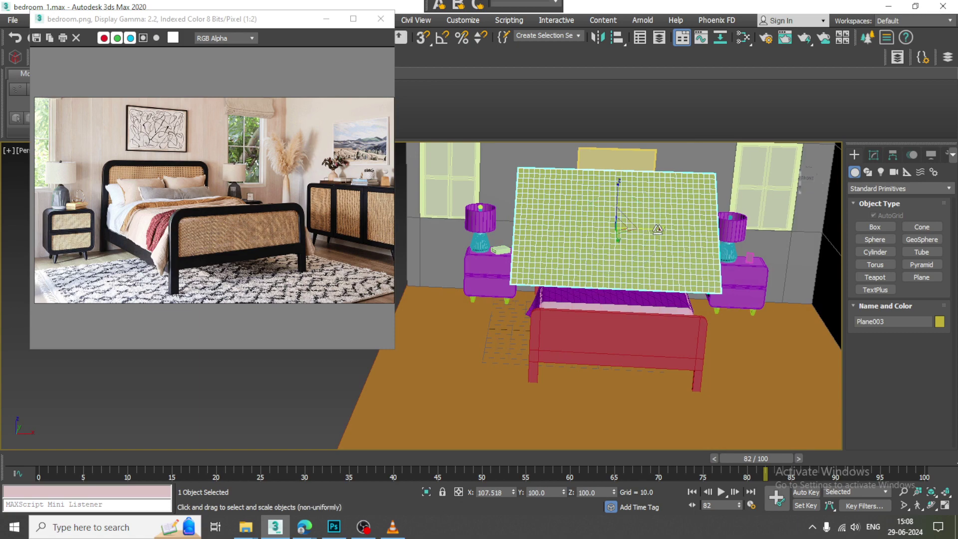
{"action": "left_click_drag", "start_coordinate": [651, 225], "coordinate": [641, 226]}
{"action": "middle_click_drag", "start_coordinate": [641, 225], "coordinate": [748, 220], "text": "alt"}
{"action": "key", "text": "w"}
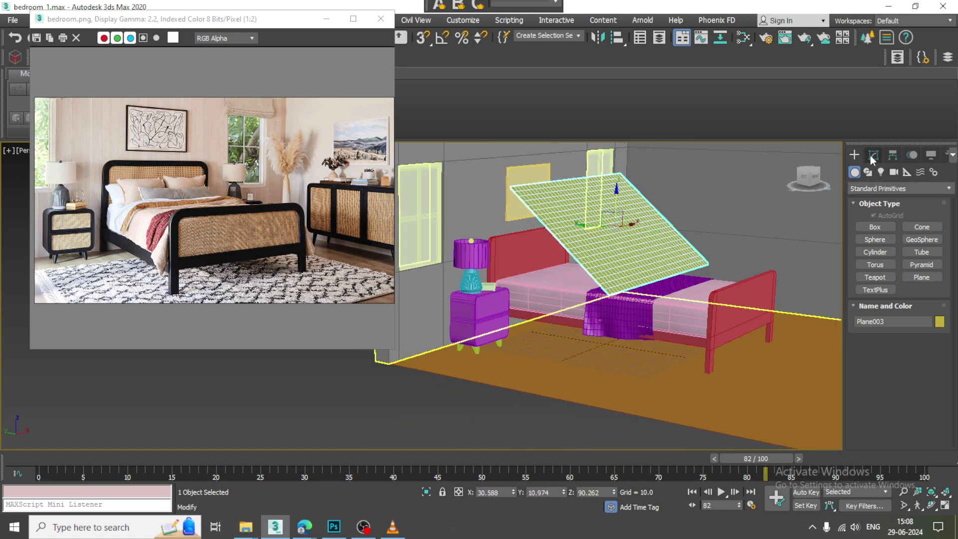
{"action": "left_click", "coordinate": [873, 155]}
{"action": "left_click_drag", "start_coordinate": [936, 339], "coordinate": [936, 340]}
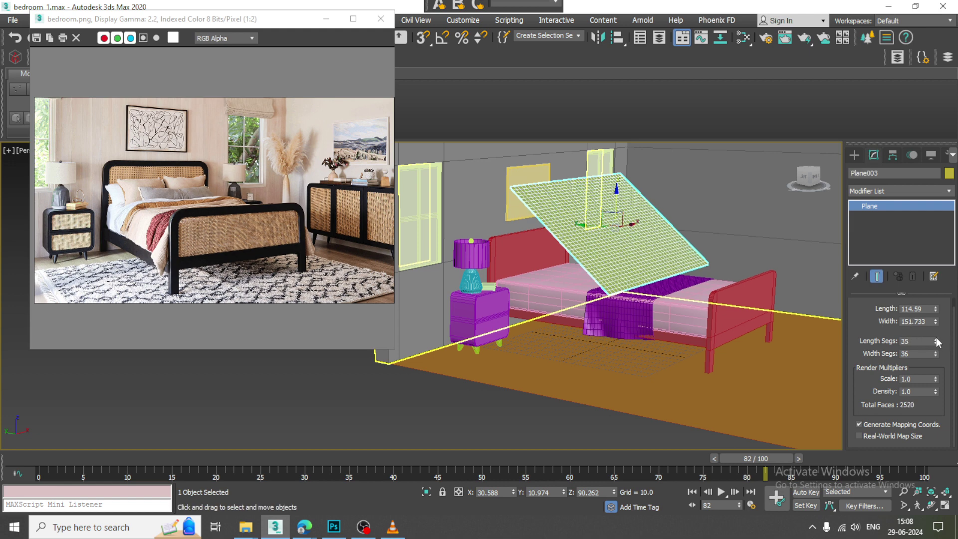
Step: Reselect Plane003 and apply the Cloth modifier from the Modifier List
{"action": "left_click", "coordinate": [900, 192]}
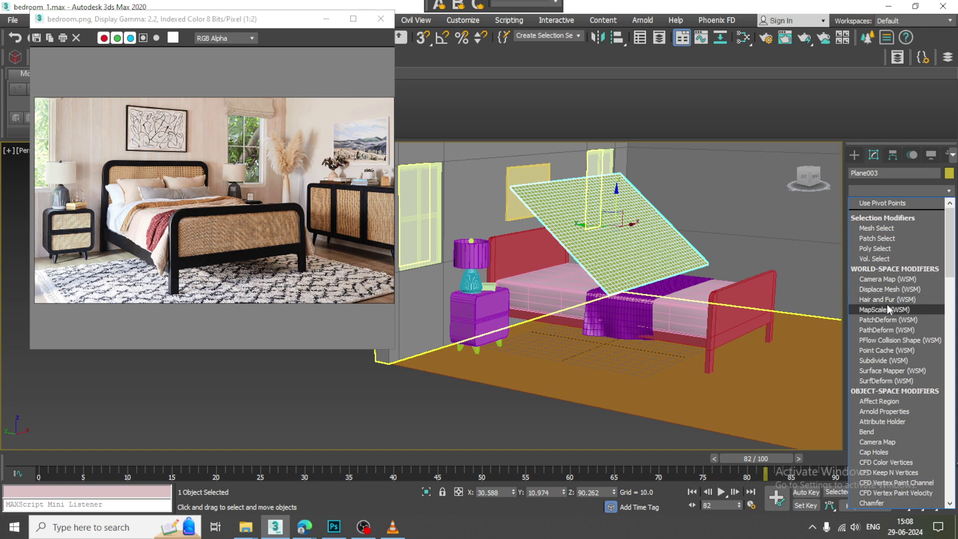
{"action": "key", "text": "c"}
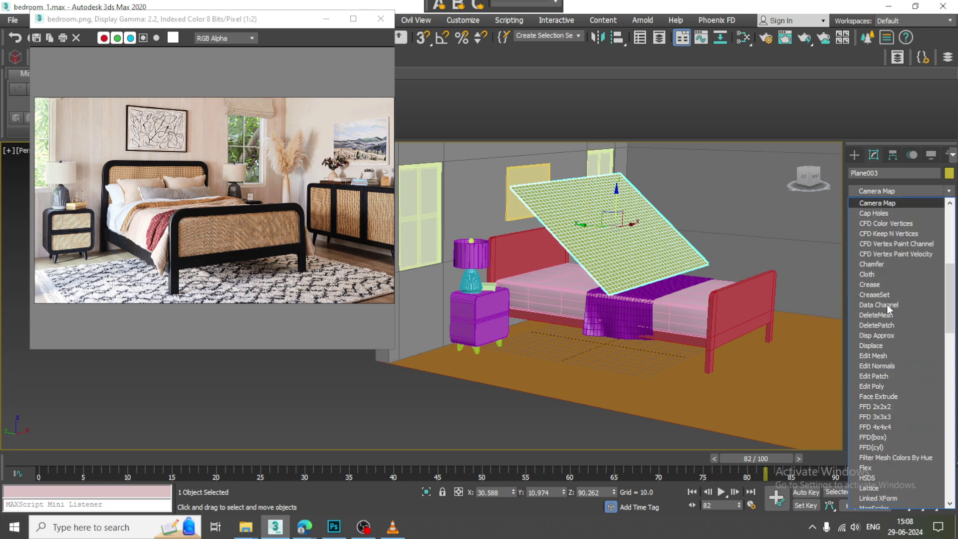
{"action": "left_click", "coordinate": [613, 311]}
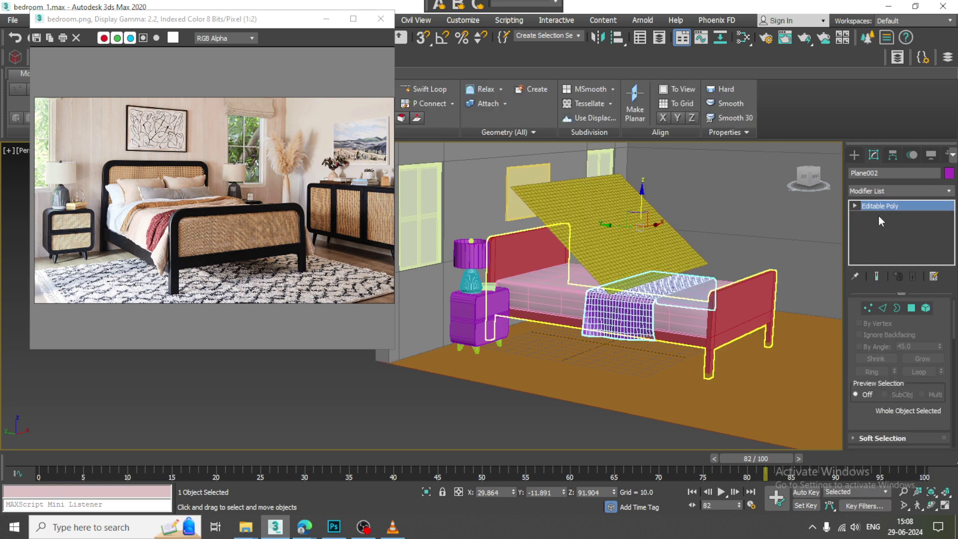
{"action": "left_click", "coordinate": [663, 239]}
{"action": "left_click", "coordinate": [923, 191]}
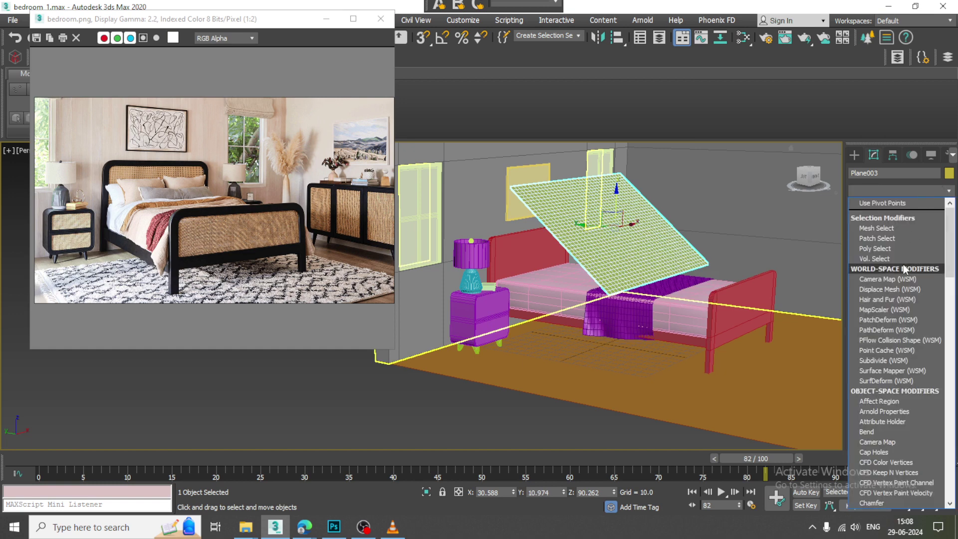
{"action": "type", "text": "cl"}
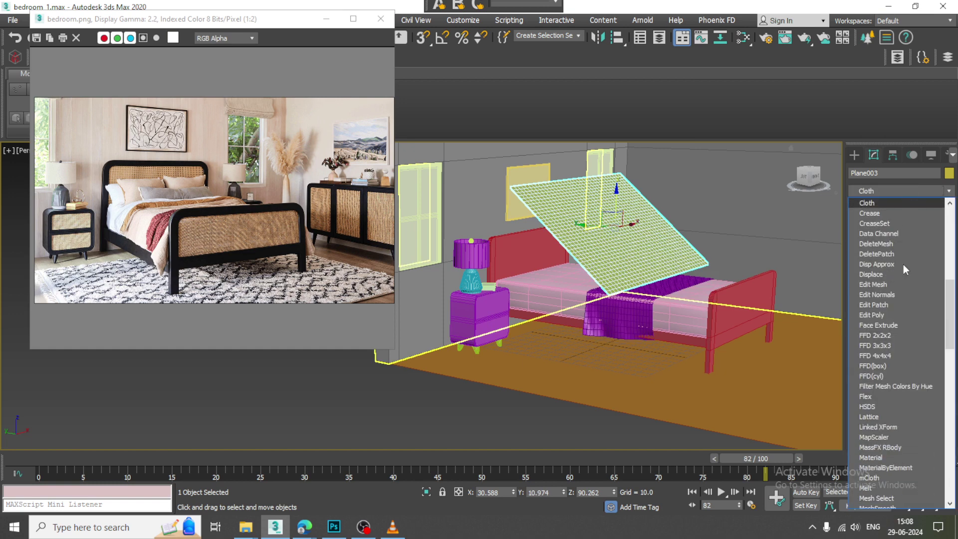
{"action": "key", "text": "Return"}
Step: Re-tilt Plane003 steeply and raise it to Z 103.8 above the bed
{"action": "middle_click_drag", "start_coordinate": [624, 309], "coordinate": [591, 311], "text": "alt"}
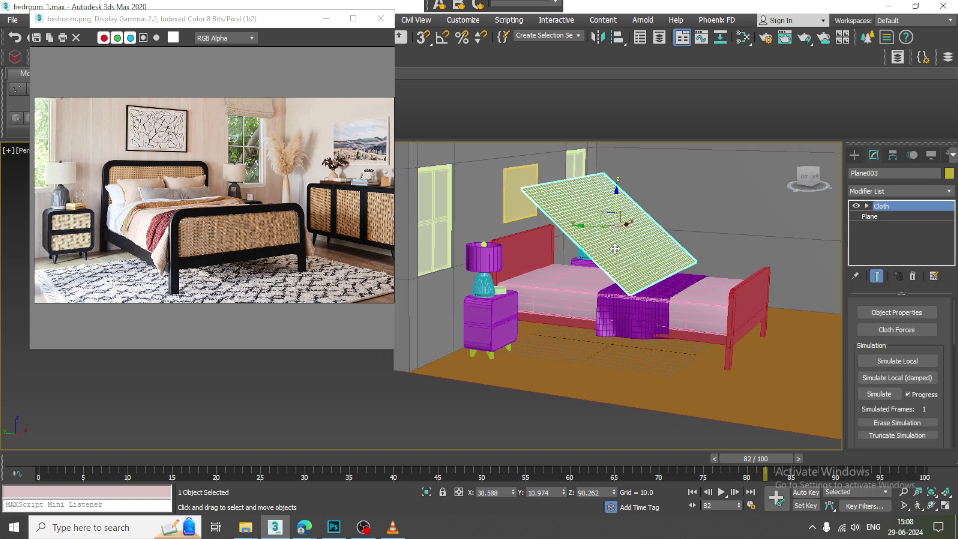
{"action": "key", "text": "e"}
{"action": "mouse_move", "coordinate": [639, 204]}
{"action": "left_mouse_down"}
{"action": "mouse_move", "coordinate": [631, 219]}
{"action": "mouse_move", "coordinate": [618, 210]}
{"action": "left_mouse_up"}
Step: Make Plane003 a cloth object using the Silk preset in Cloth Object Properties
{"action": "key", "text": "w"}
{"action": "left_click", "coordinate": [900, 308]}
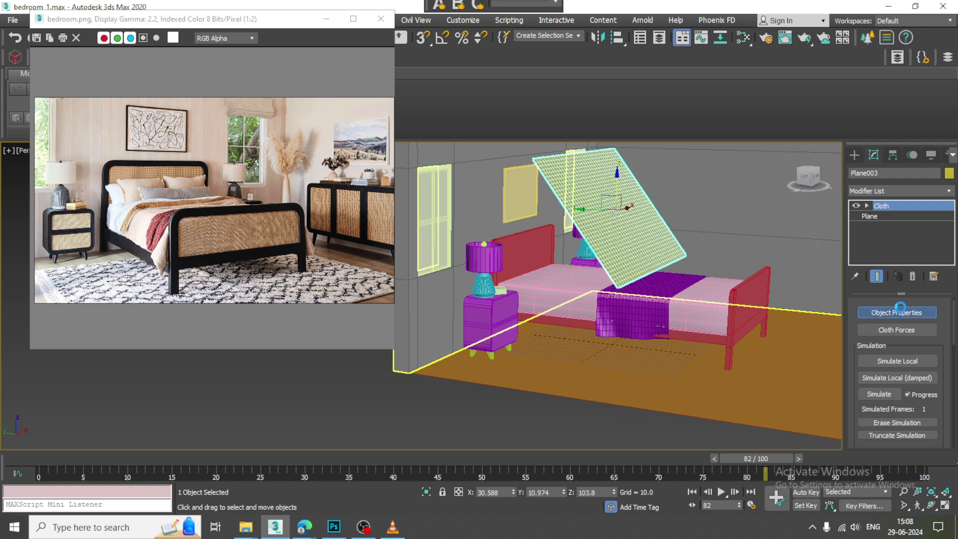
{"action": "left_click", "coordinate": [451, 84]}
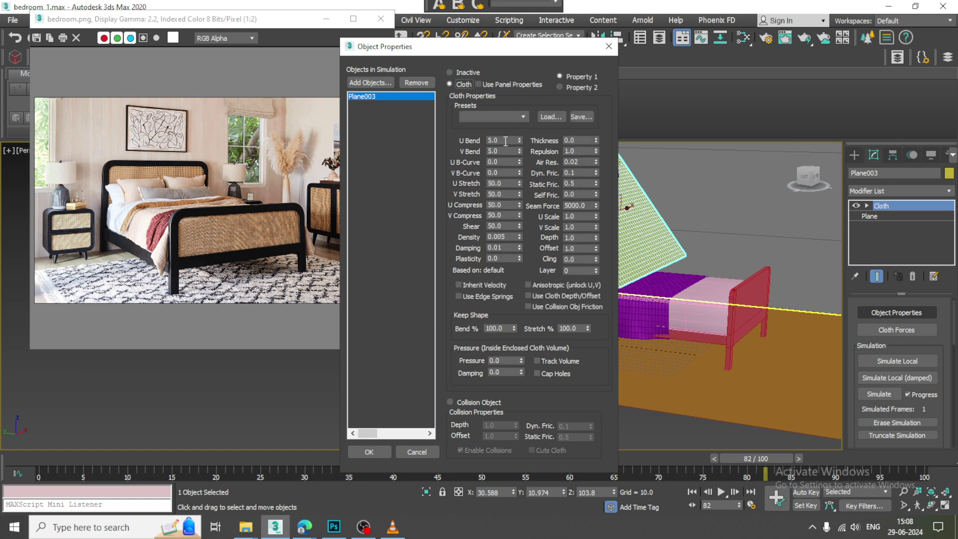
{"action": "left_click", "coordinate": [503, 120]}
{"action": "left_click", "coordinate": [484, 197]}
Step: Add the bed, ChamferBox001 and Plane001 as collision objects and confirm the settings
{"action": "left_click", "coordinate": [385, 84]}
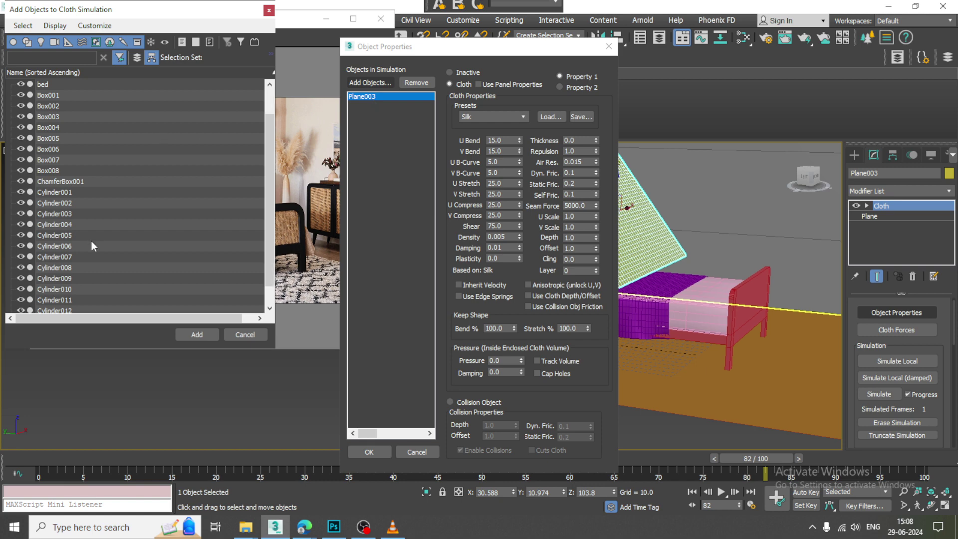
{"action": "scroll", "coordinate": [91, 240], "scroll_direction": "down", "scroll_amount": 2}
{"action": "left_click", "coordinate": [70, 269]}
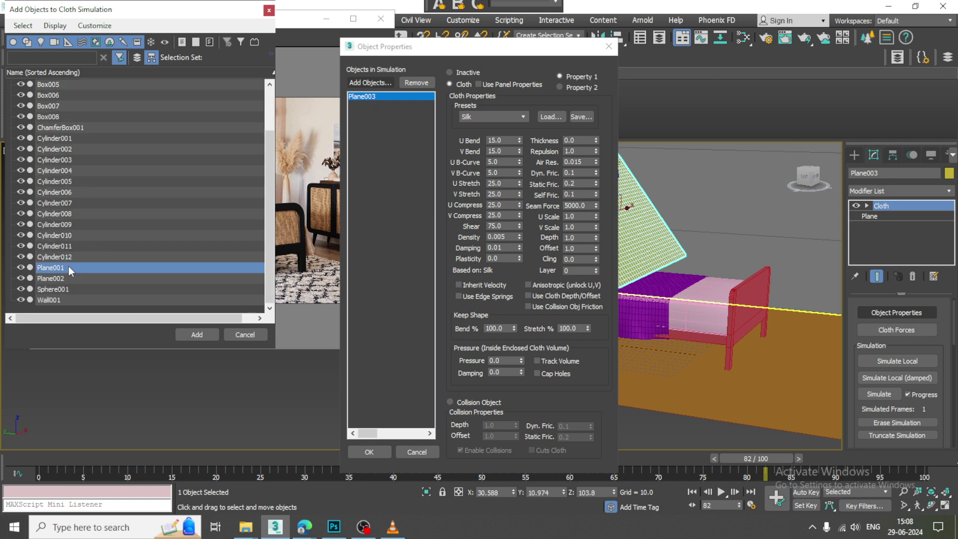
{"action": "scroll", "coordinate": [53, 154], "scroll_direction": "up", "scroll_amount": 2}
{"action": "left_click", "coordinate": [52, 83]}
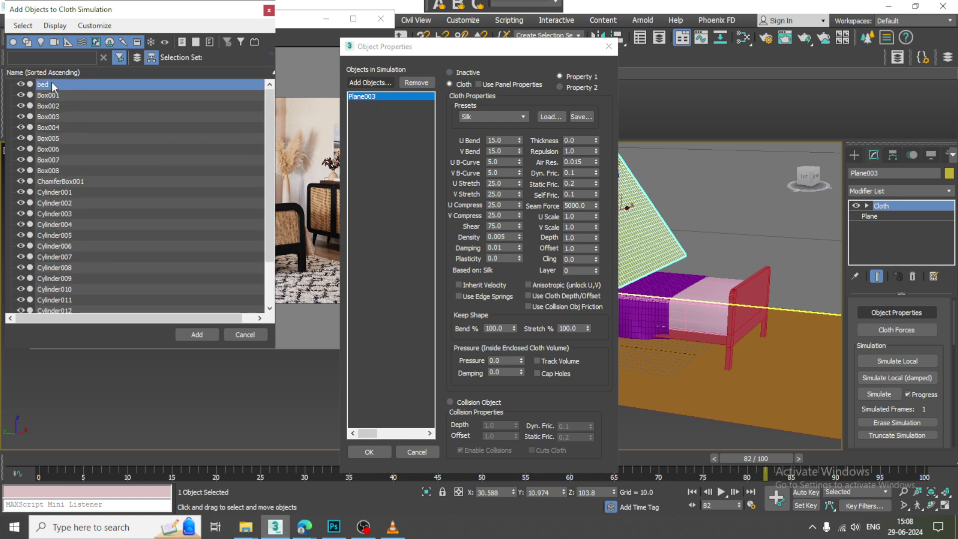
{"action": "left_click", "coordinate": [82, 181], "text": "ctrl"}
{"action": "left_click", "coordinate": [199, 335]}
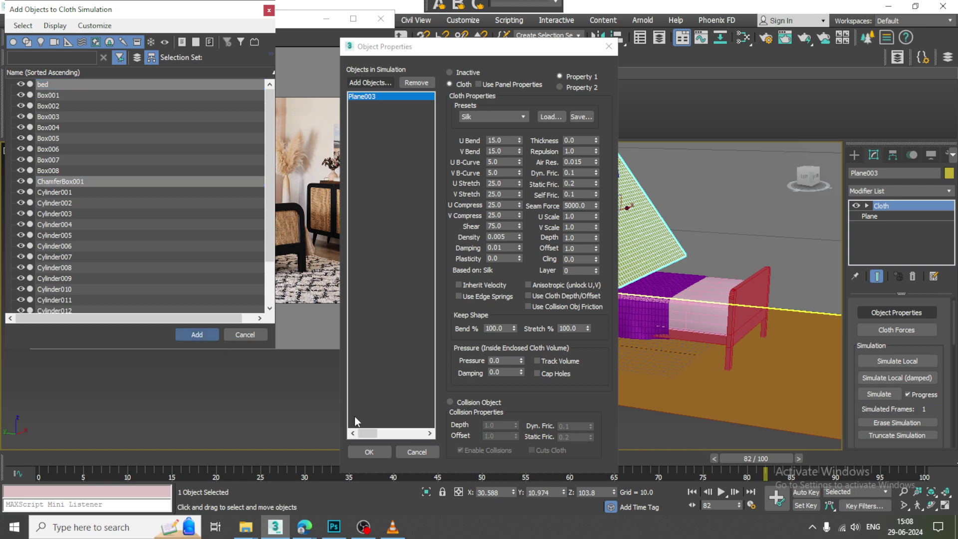
{"action": "left_click", "coordinate": [470, 403]}
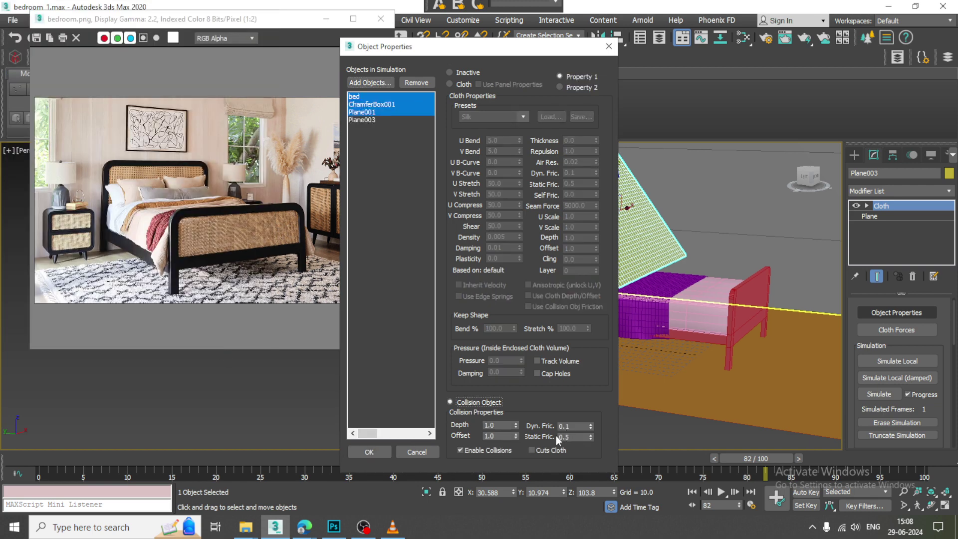
{"action": "left_click", "coordinate": [372, 454]}
Step: Run a trial local simulation, erase it, and shift the cloth plane back along Y
{"action": "left_click", "coordinate": [900, 358]}
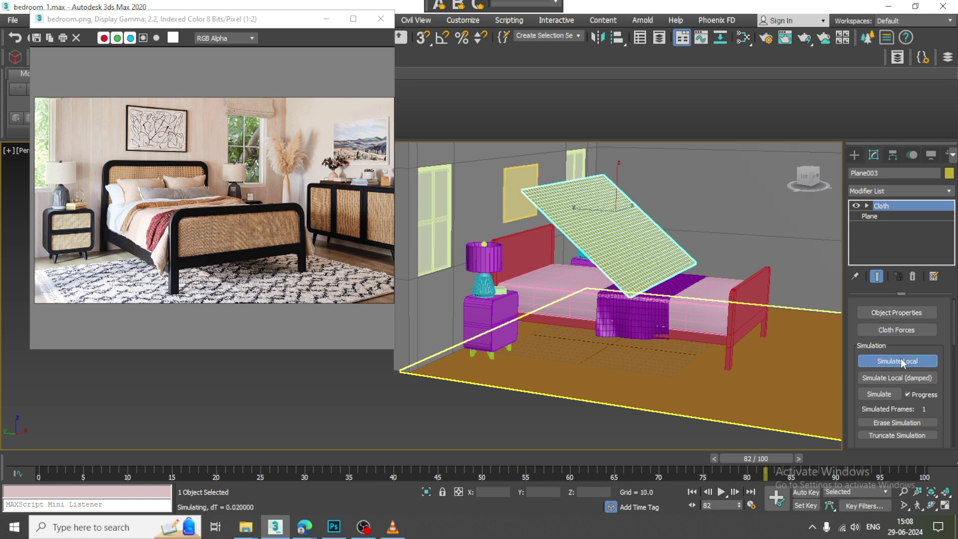
{"action": "left_click", "coordinate": [900, 359]}
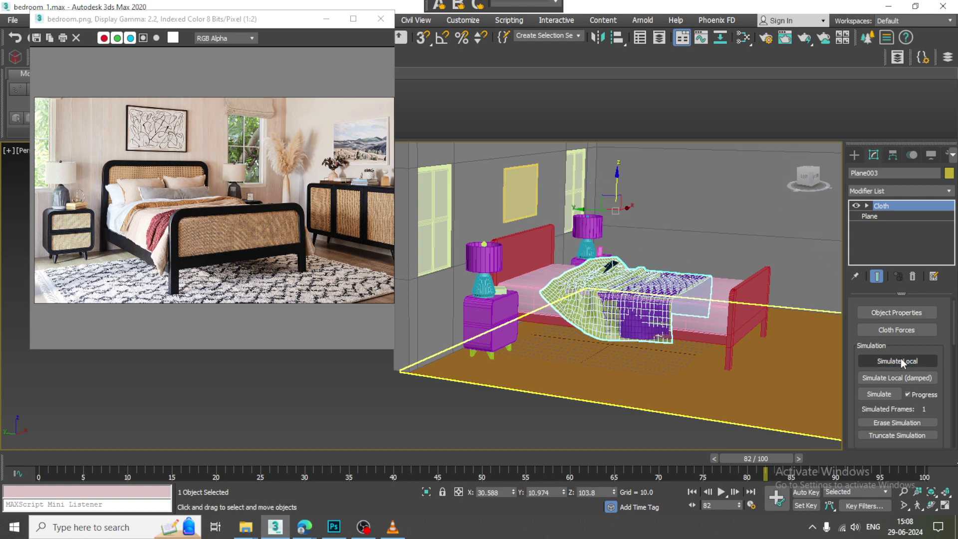
{"action": "scroll", "coordinate": [597, 288], "scroll_direction": "up", "scroll_amount": 3}
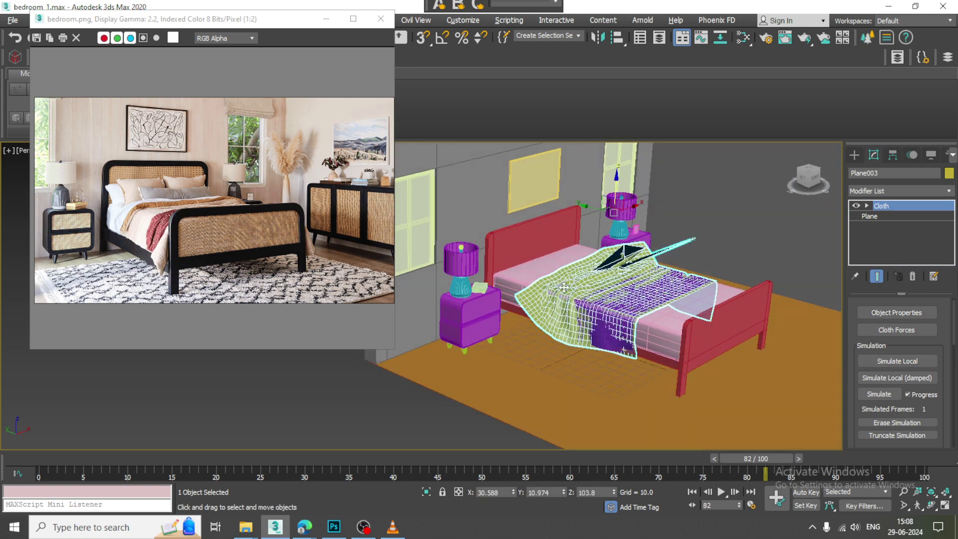
{"action": "scroll", "coordinate": [597, 288], "scroll_direction": "up", "scroll_amount": 3}
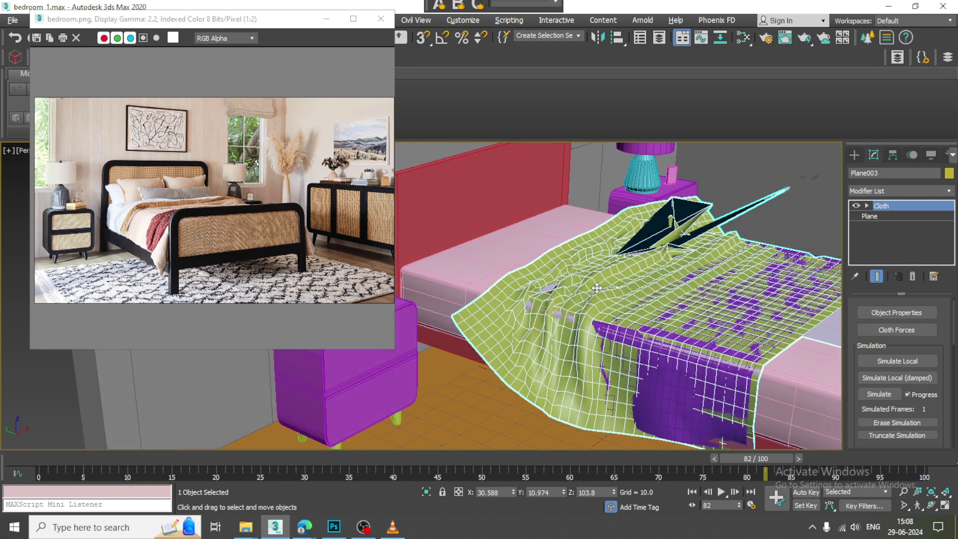
{"action": "left_click", "coordinate": [905, 421]}
{"action": "scroll", "coordinate": [638, 220], "scroll_direction": "down", "scroll_amount": 5}
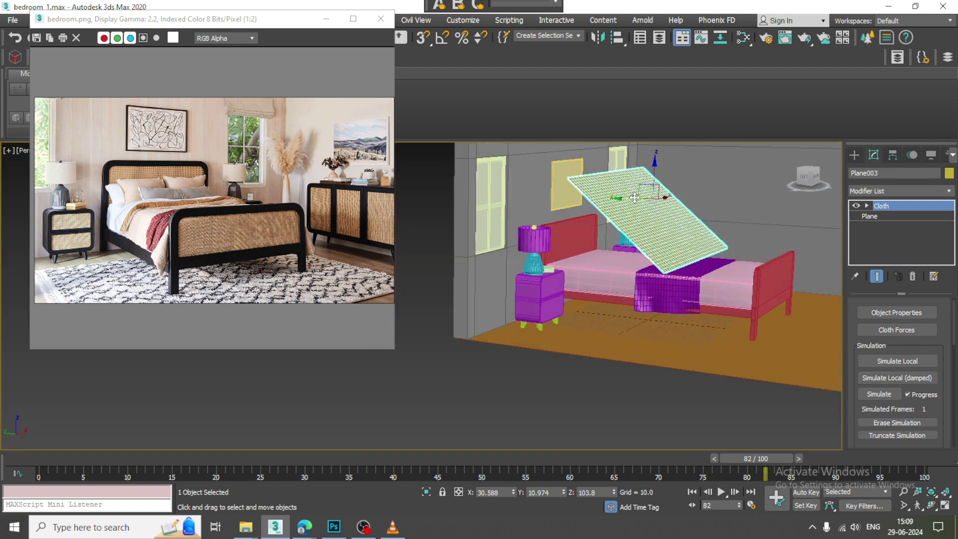
{"action": "left_click_drag", "start_coordinate": [634, 197], "coordinate": [666, 199]}
Step: Rerun and reset the cloth, then simulate the timeline and stop at frame 40
{"action": "left_click", "coordinate": [909, 359]}
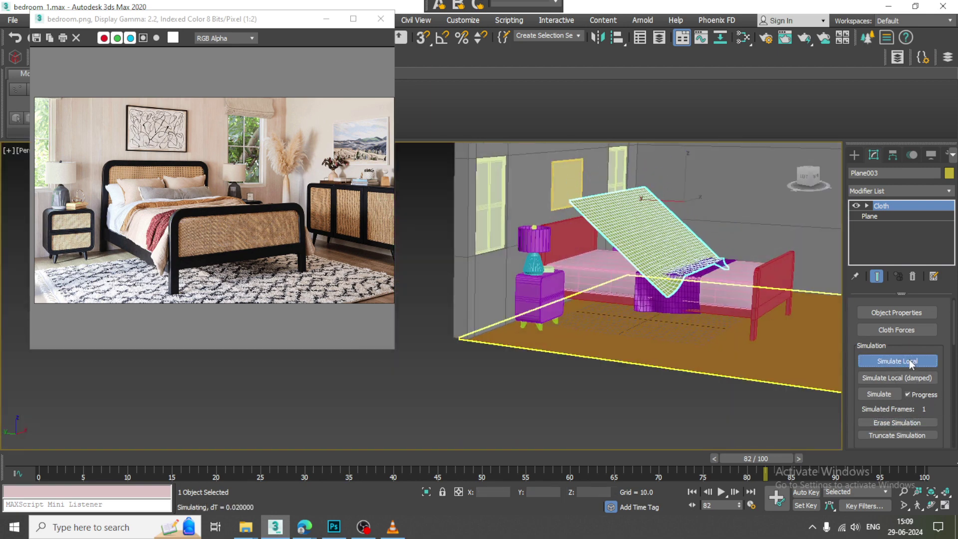
{"action": "left_click", "coordinate": [909, 359]}
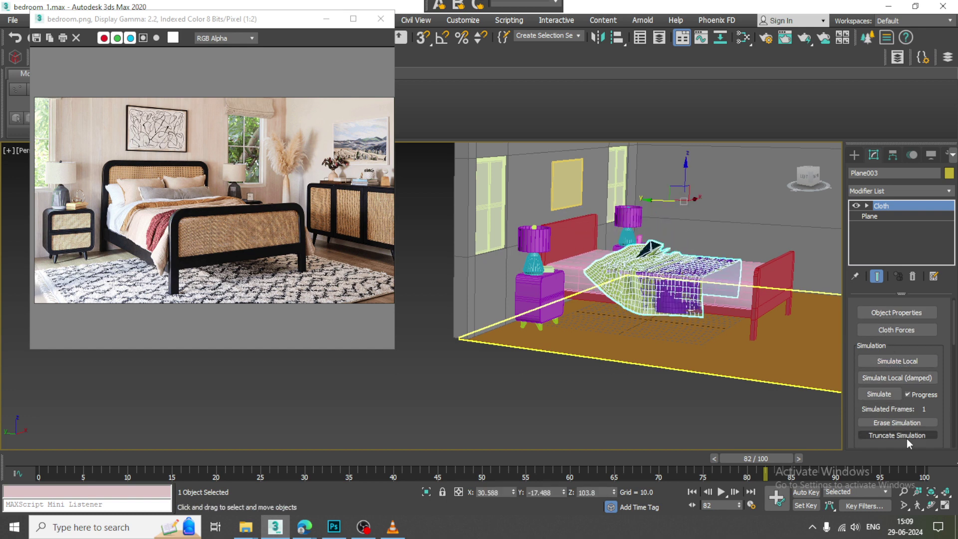
{"action": "left_click", "coordinate": [893, 423]}
{"action": "left_click", "coordinate": [881, 392]}
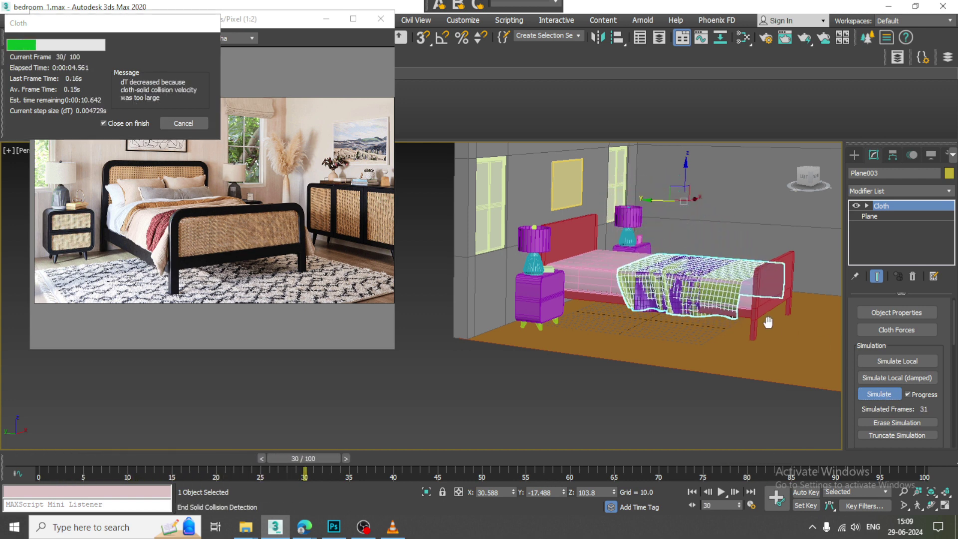
{"action": "key", "text": "Escape"}
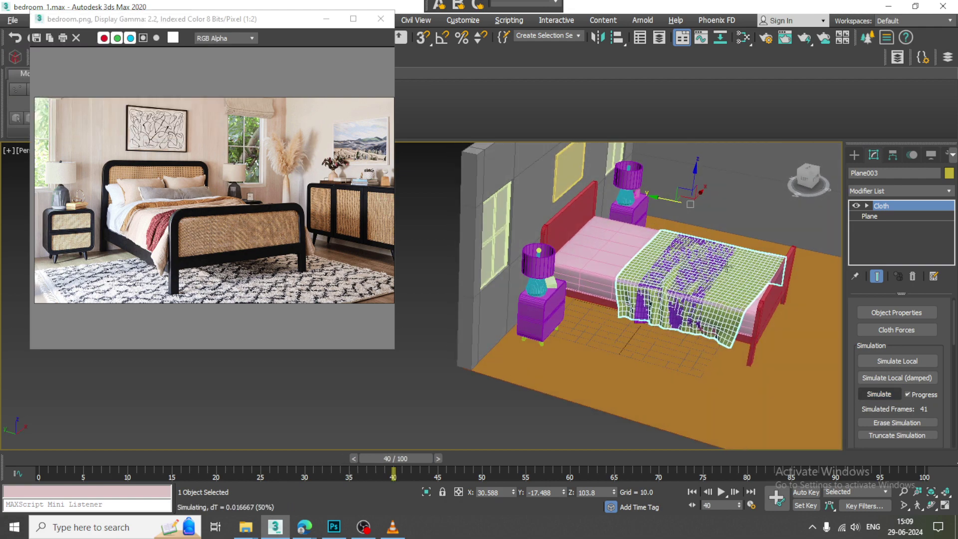
{"action": "scroll", "coordinate": [742, 292], "scroll_direction": "up", "scroll_amount": 5}
{"action": "scroll", "coordinate": [743, 293], "scroll_direction": "down", "scroll_amount": 2}
{"action": "scroll", "coordinate": [563, 167], "scroll_direction": "down", "scroll_amount": 2}
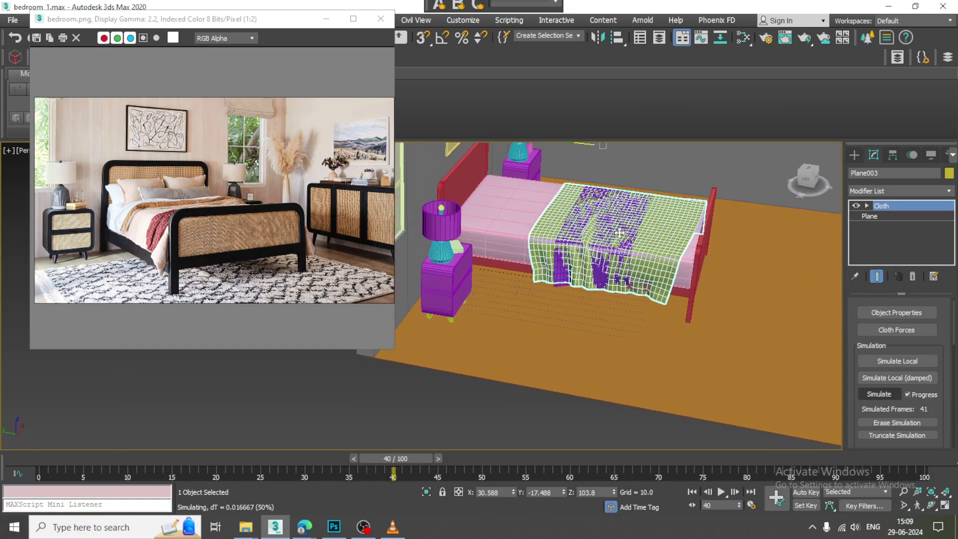
{"action": "scroll", "coordinate": [574, 203], "scroll_direction": "down", "scroll_amount": 2}
{"action": "right_click", "coordinate": [653, 255]}
{"action": "mouse_move", "coordinate": [678, 385]}
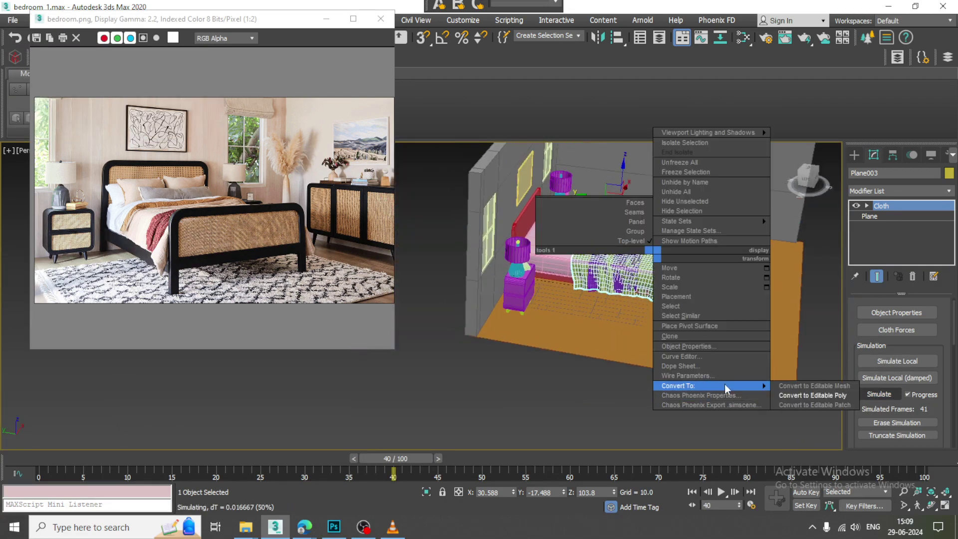
Step: Convert the draped Plane003 blanket to Editable Poly and slide it toward the headboard
{"action": "left_click", "coordinate": [817, 395]}
{"action": "scroll", "coordinate": [625, 170], "scroll_direction": "up", "scroll_amount": 3}
{"action": "scroll", "coordinate": [624, 169], "scroll_direction": "down", "scroll_amount": 1}
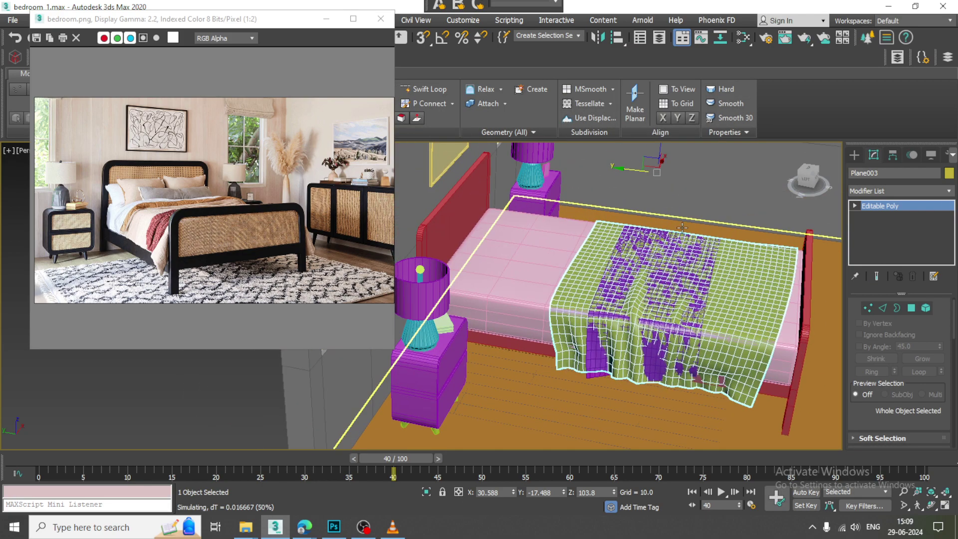
{"action": "left_click_drag", "start_coordinate": [624, 169], "coordinate": [540, 159]}
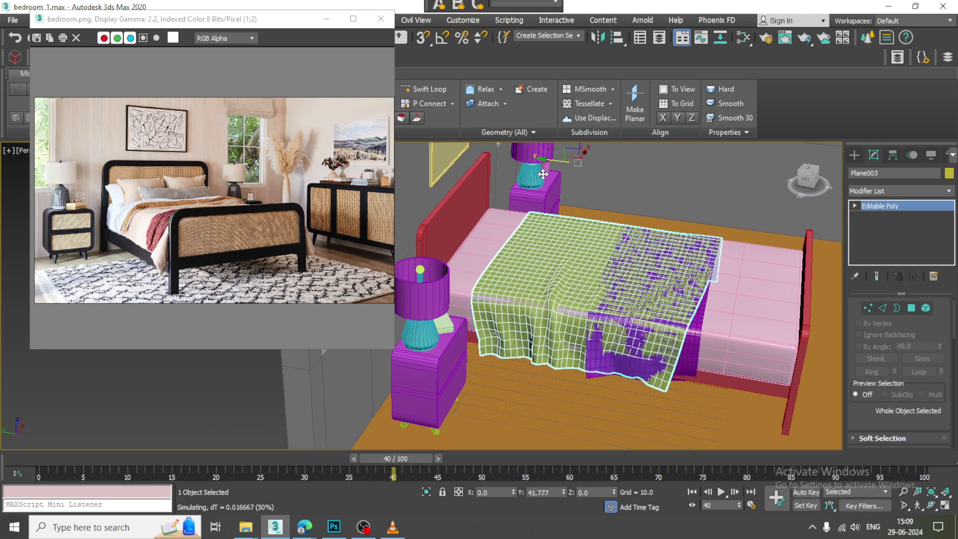
Step: Select the purple cloth Plane002 and move it along Y toward the bed's foot
{"action": "scroll", "coordinate": [705, 355], "scroll_direction": "up", "scroll_amount": 3}
{"action": "mouse_move", "coordinate": [658, 342]}
{"action": "middle_mouse_down", "text": "alt"}
{"action": "mouse_move", "coordinate": [652, 256]}
{"action": "mouse_move", "coordinate": [679, 270]}
{"action": "mouse_move", "coordinate": [661, 302]}
{"action": "middle_mouse_up", "text": "alt"}
{"action": "left_click", "coordinate": [679, 270]}
{"action": "scroll", "coordinate": [661, 302], "scroll_direction": "down", "scroll_amount": 4}
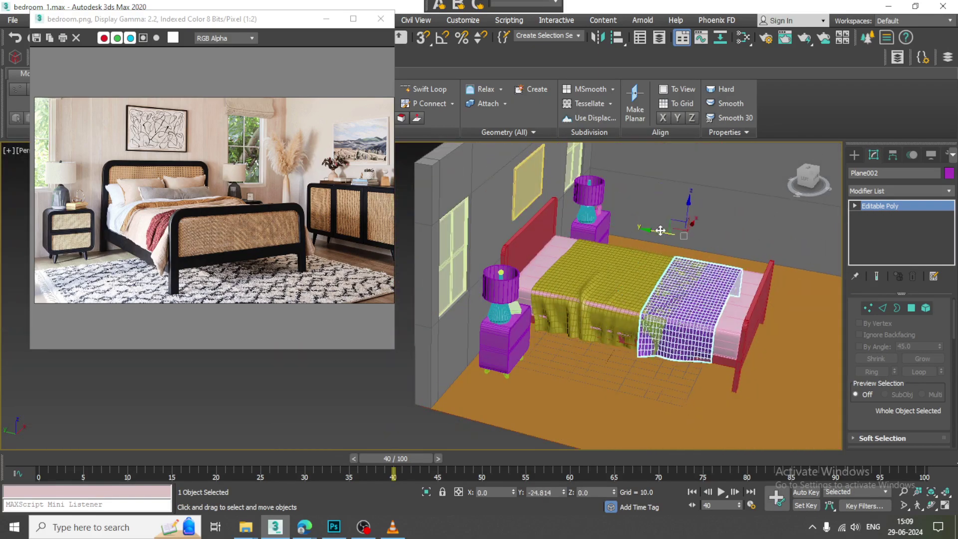
{"action": "left_click_drag", "start_coordinate": [666, 215], "coordinate": [686, 218]}
{"action": "scroll", "coordinate": [699, 249], "scroll_direction": "up", "scroll_amount": 3}
Step: Add a Shell modifier to the purple cloth Plane002
{"action": "left_click", "coordinate": [891, 190]}
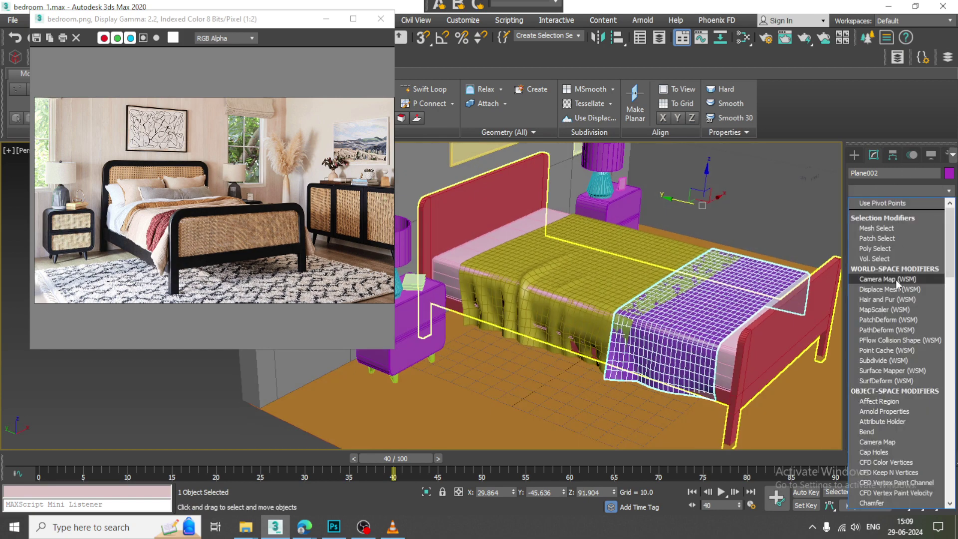
{"action": "type", "text": "sh"}
{"action": "key", "text": "Return"}
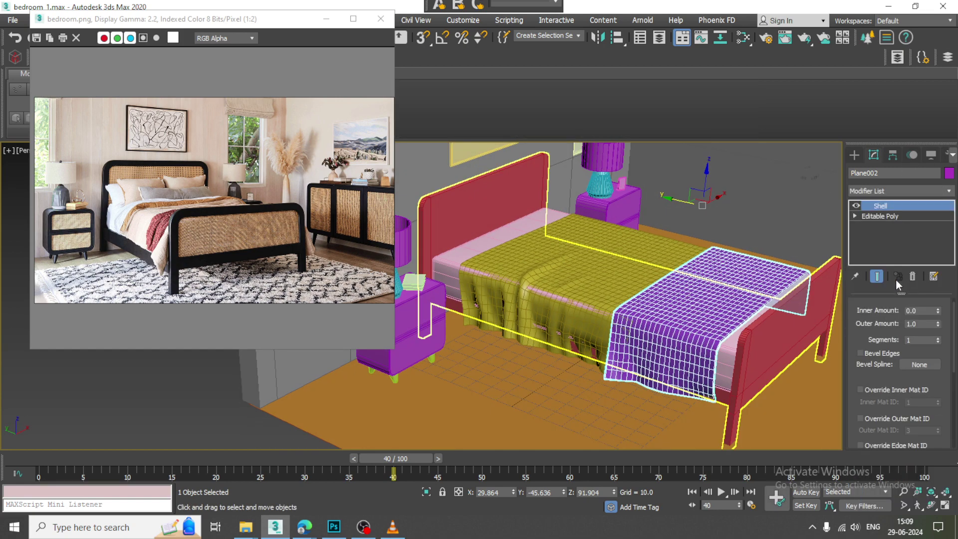
{"action": "scroll", "coordinate": [727, 322], "scroll_direction": "up", "scroll_amount": 2}
{"action": "scroll", "coordinate": [727, 322], "scroll_direction": "up", "scroll_amount": 4}
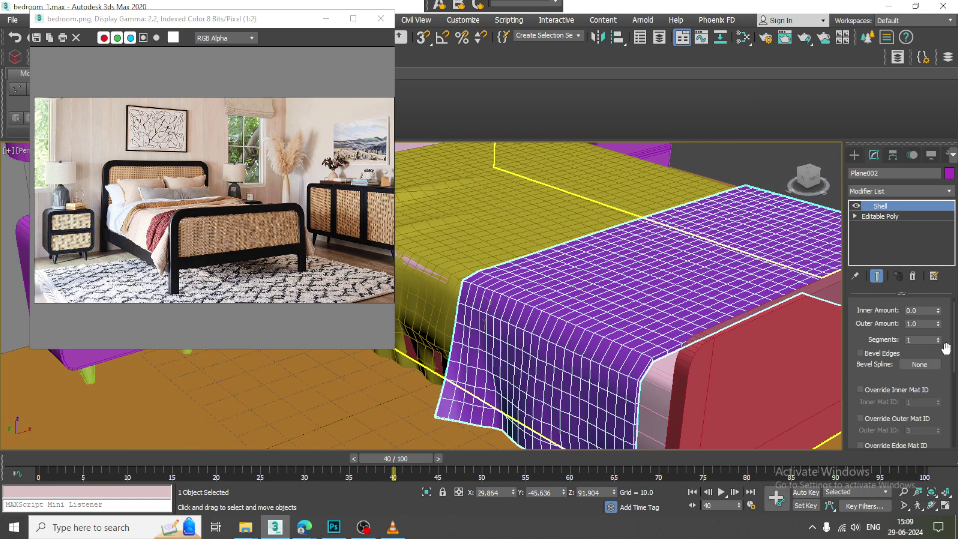
{"action": "middle_click_drag", "start_coordinate": [583, 276], "coordinate": [619, 309]}
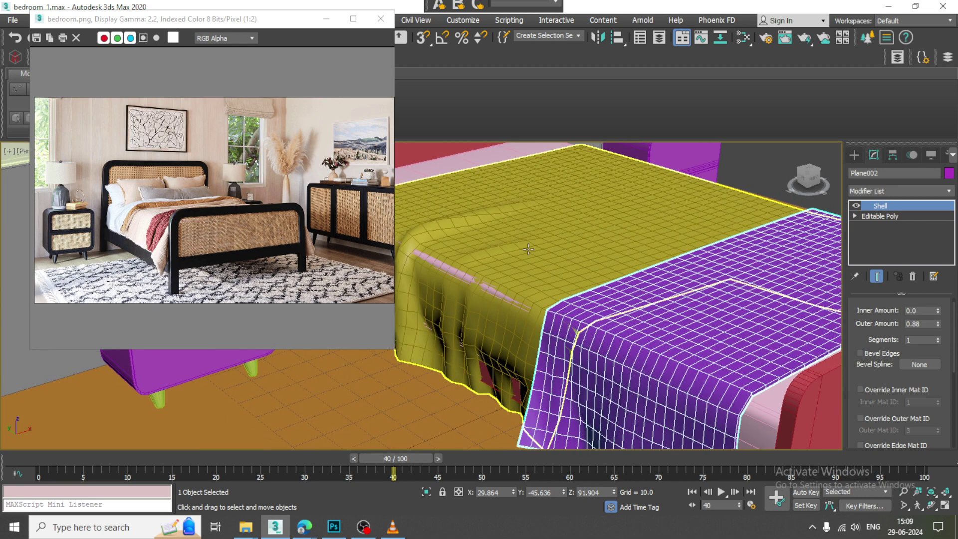
Step: Give the Plane003 bedspread a Shell modifier with Outer Amount 0.71
{"action": "left_click", "coordinate": [514, 239]}
{"action": "left_click", "coordinate": [913, 190]}
{"action": "scroll", "coordinate": [912, 323], "scroll_direction": "down", "scroll_amount": 1}
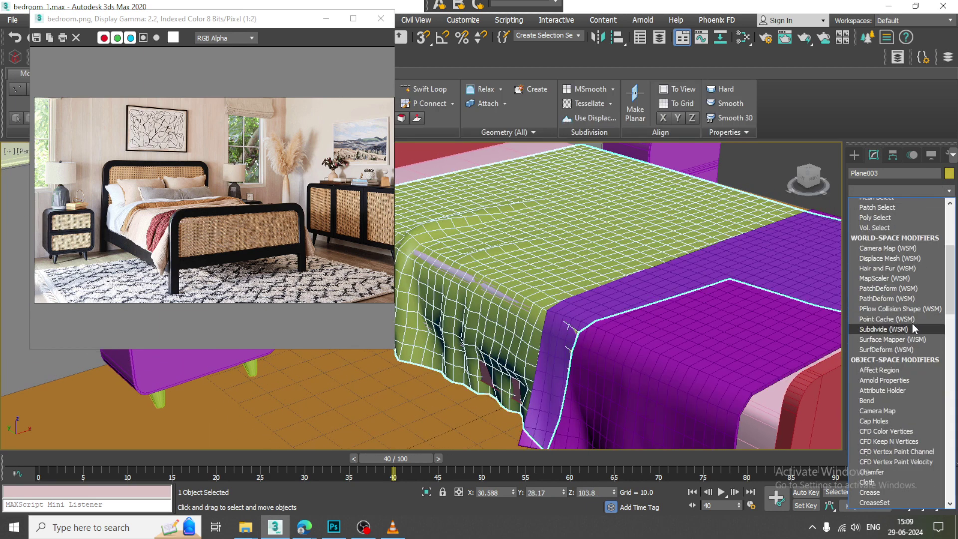
{"action": "type", "text": "sh"}
{"action": "key", "text": "Return"}
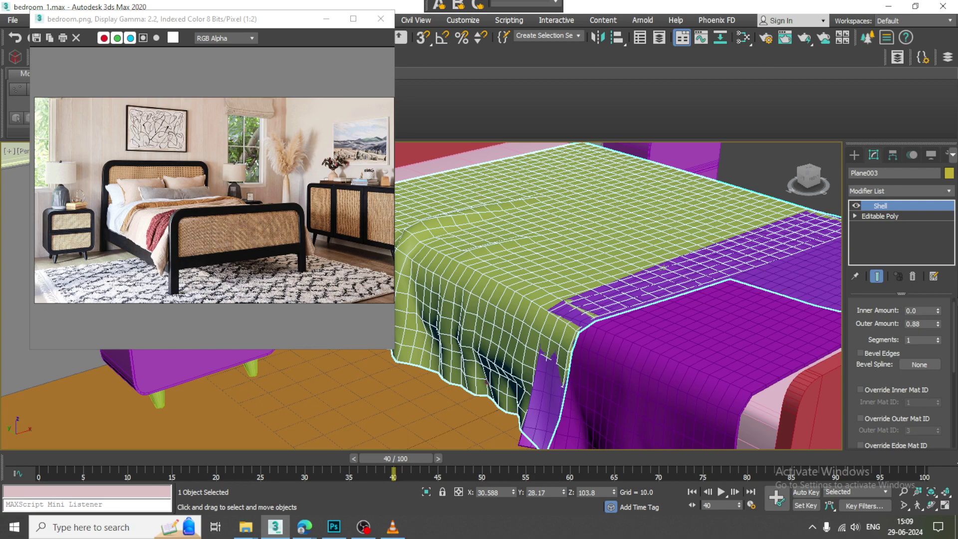
{"action": "left_click_drag", "start_coordinate": [942, 329], "coordinate": [942, 342]}
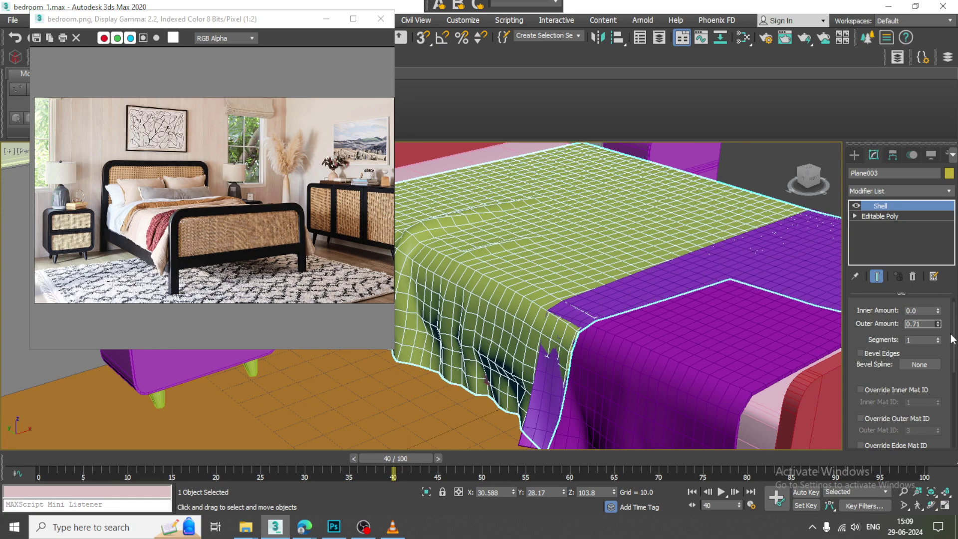
Step: Convert the shelled Plane003 bedspread to Editable Poly
{"action": "mouse_move", "coordinate": [574, 259]}
{"action": "middle_mouse_down", "text": "alt"}
{"action": "mouse_move", "coordinate": [551, 269]}
{"action": "mouse_move", "coordinate": [560, 203]}
{"action": "middle_mouse_up", "text": "alt"}
{"action": "right_click", "coordinate": [561, 202]}
{"action": "mouse_move", "coordinate": [582, 331]}
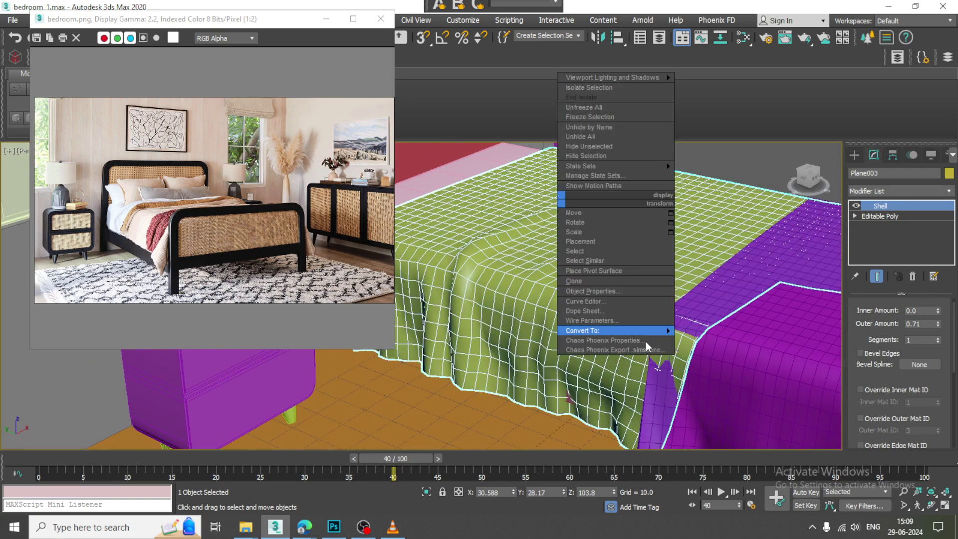
{"action": "left_click", "coordinate": [716, 340]}
{"action": "scroll", "coordinate": [714, 249], "scroll_direction": "down", "scroll_amount": 3}
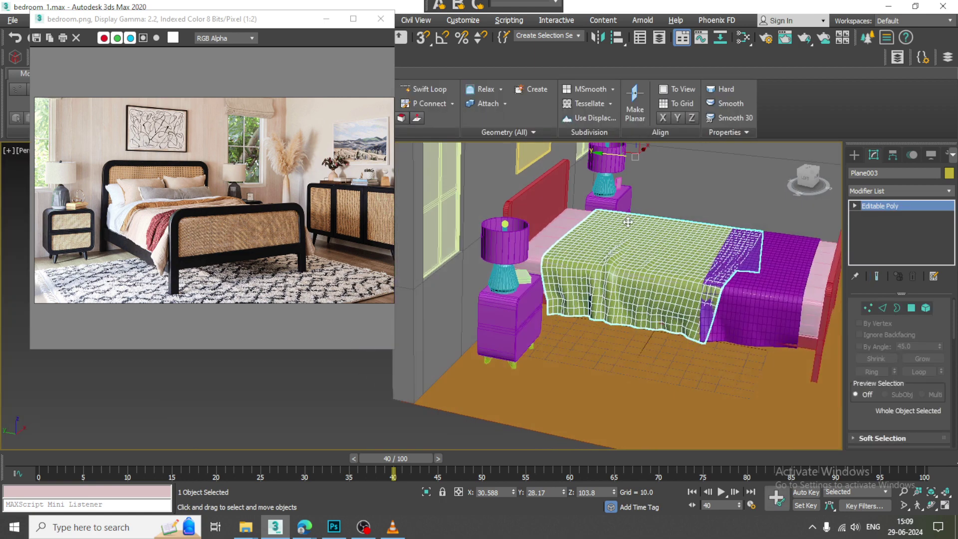
{"action": "scroll", "coordinate": [714, 249], "scroll_direction": "down", "scroll_amount": 3}
{"action": "scroll", "coordinate": [714, 249], "scroll_direction": "up", "scroll_amount": 1}
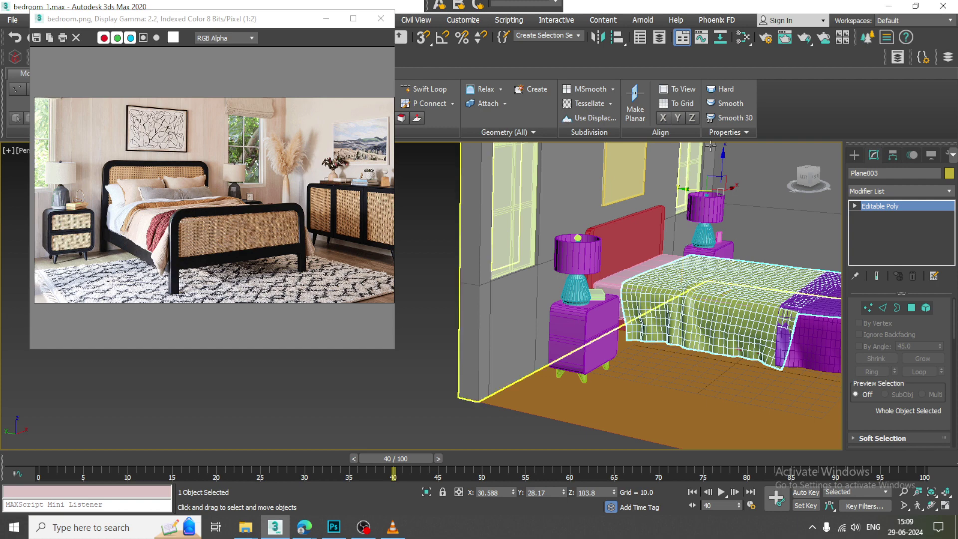
{"action": "scroll", "coordinate": [707, 364], "scroll_direction": "up", "scroll_amount": 2}
{"action": "scroll", "coordinate": [659, 299], "scroll_direction": "up", "scroll_amount": 2}
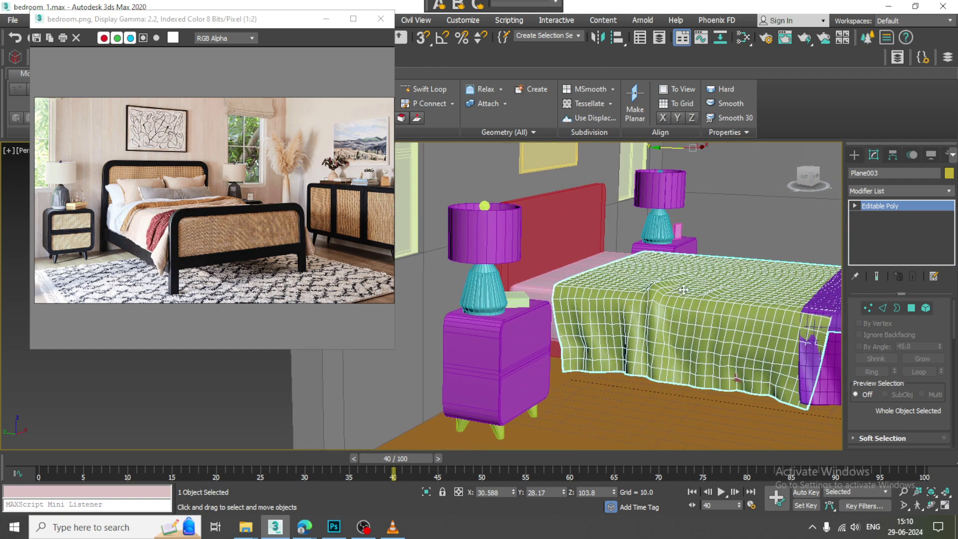
Step: Centre the bedspread's pivot using Affect Pivot Only and Center to Object
{"action": "left_click", "coordinate": [892, 154]}
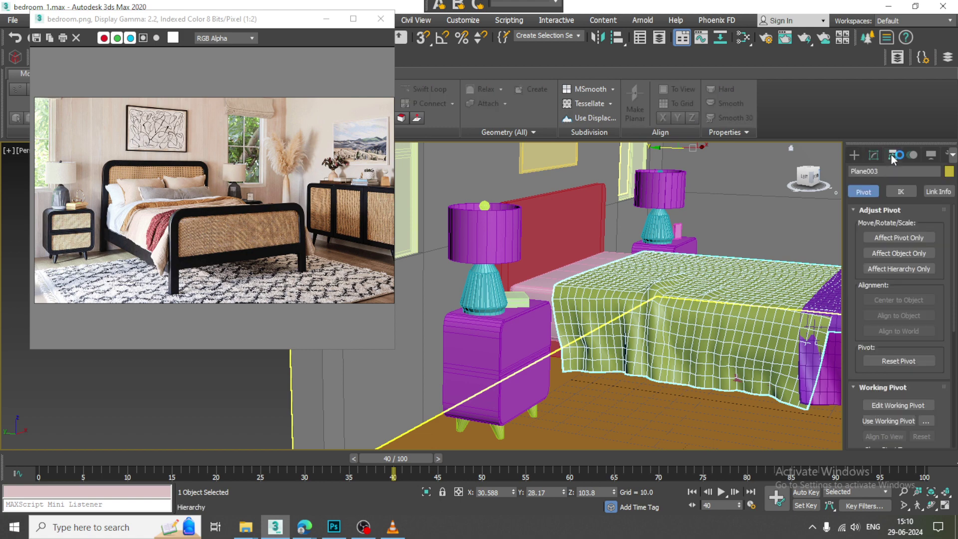
{"action": "left_click", "coordinate": [908, 241]}
{"action": "left_click", "coordinate": [912, 299]}
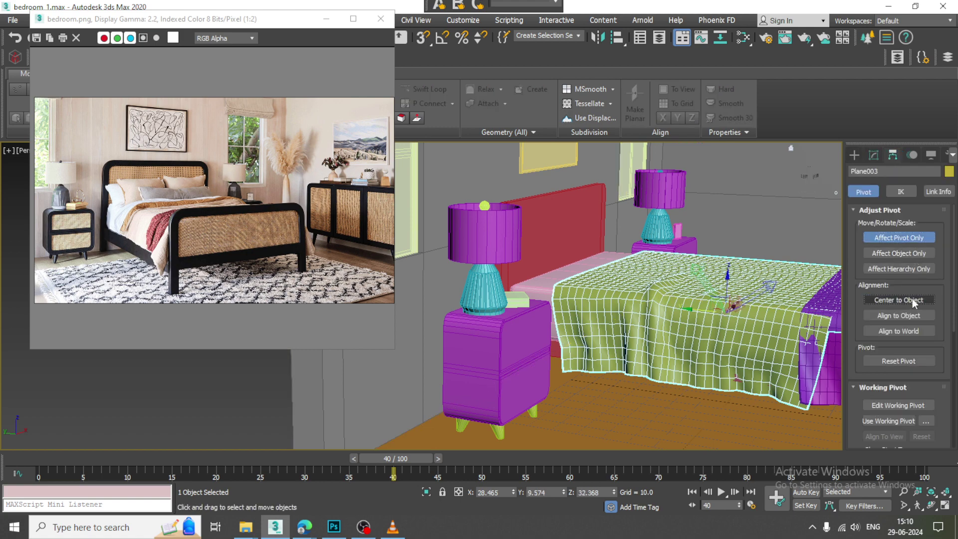
{"action": "left_click", "coordinate": [915, 235]}
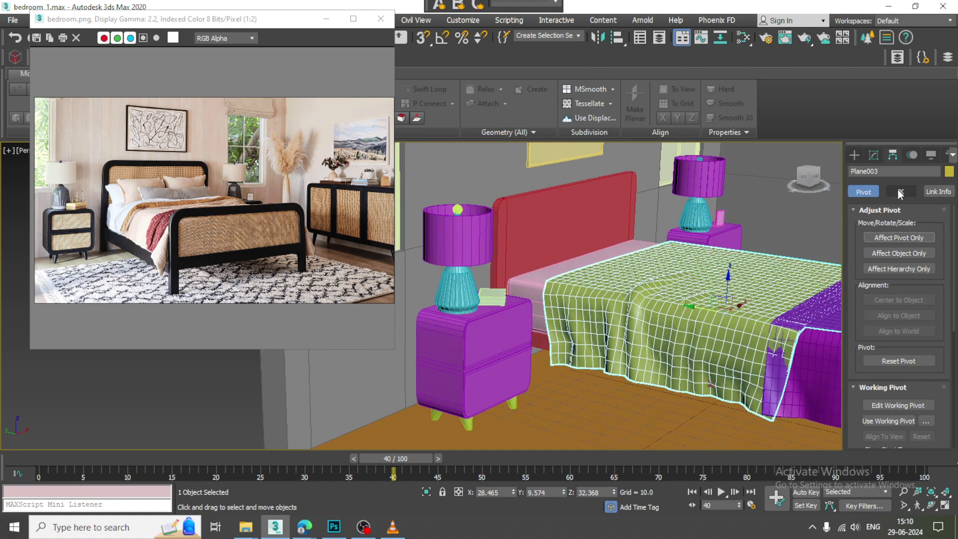
{"action": "left_click", "coordinate": [874, 155]}
Step: Add an FFD 4x4x4 modifier to the bedspread
{"action": "left_click", "coordinate": [880, 191]}
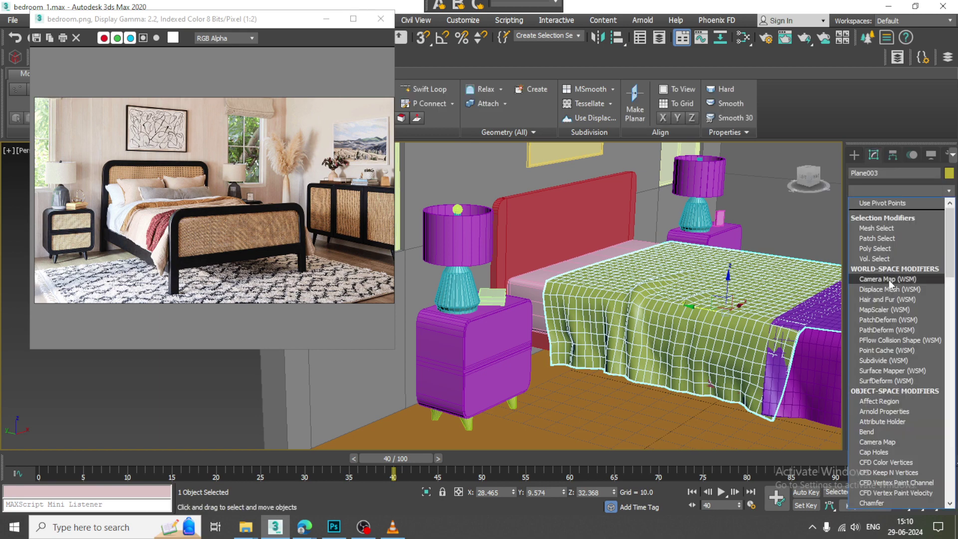
{"action": "key", "text": "f"}
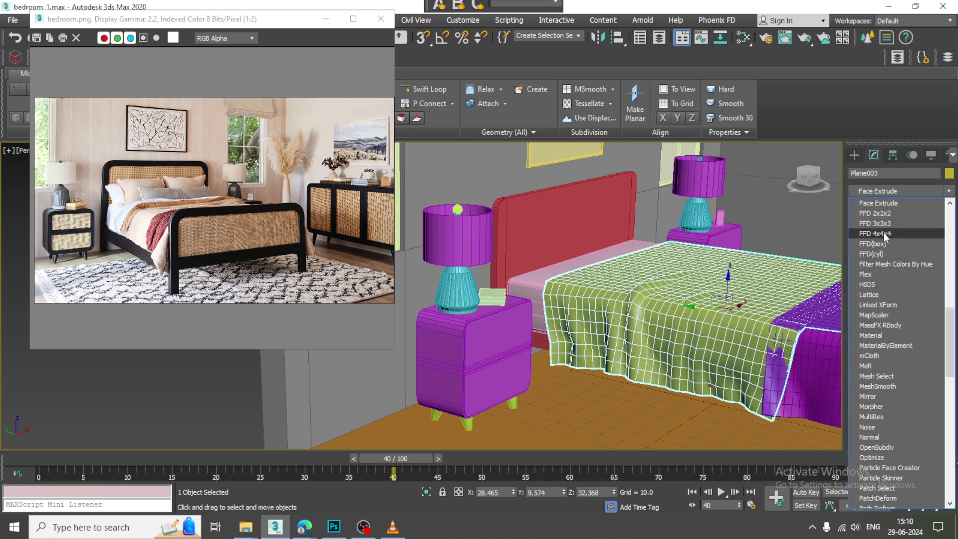
{"action": "left_click", "coordinate": [883, 232]}
{"action": "middle_click_drag", "start_coordinate": [673, 299], "coordinate": [594, 295], "text": "alt"}
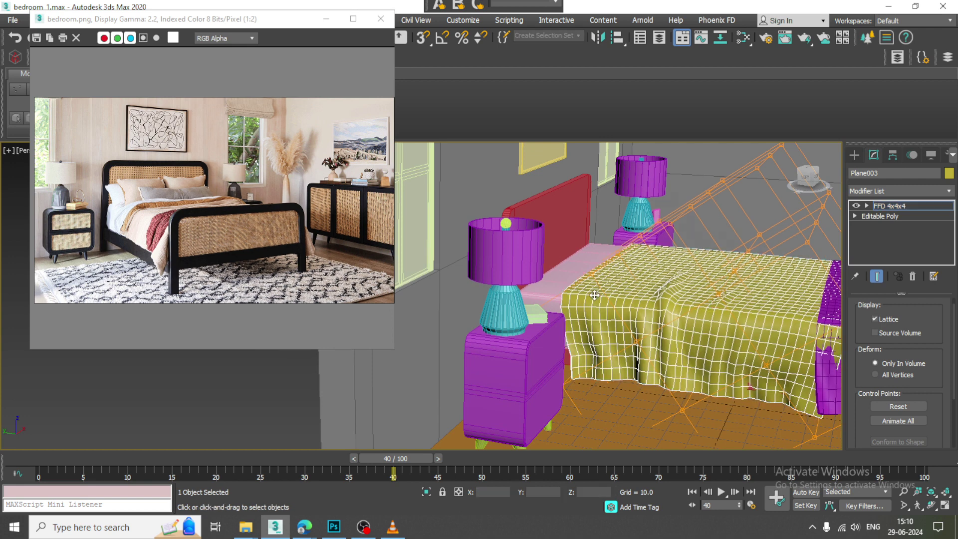
Step: Rotate the FFD lattice upright around the bed, then return to Control Points level
{"action": "left_click", "coordinate": [867, 206]}
{"action": "left_click", "coordinate": [893, 216]}
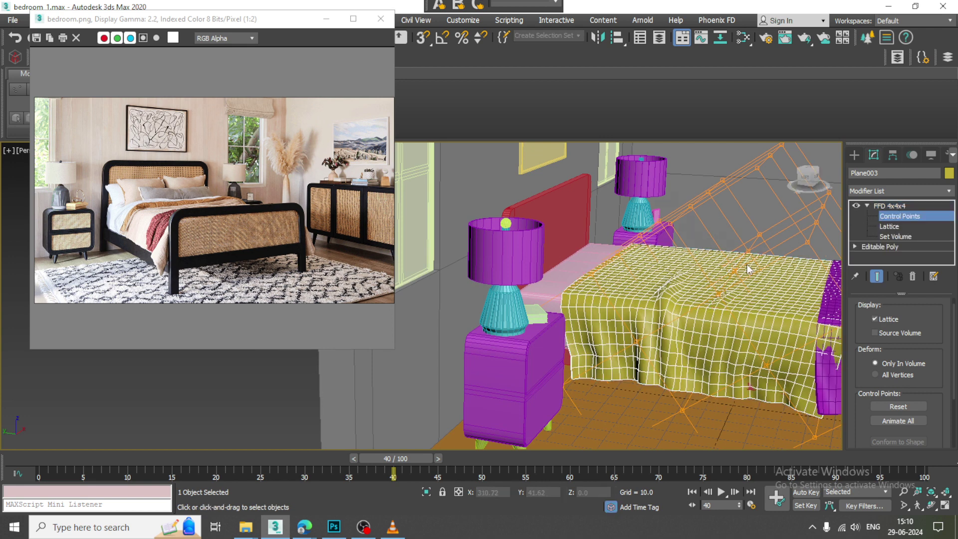
{"action": "scroll", "coordinate": [746, 265], "scroll_direction": "down", "scroll_amount": 5}
{"action": "left_click", "coordinate": [891, 226]}
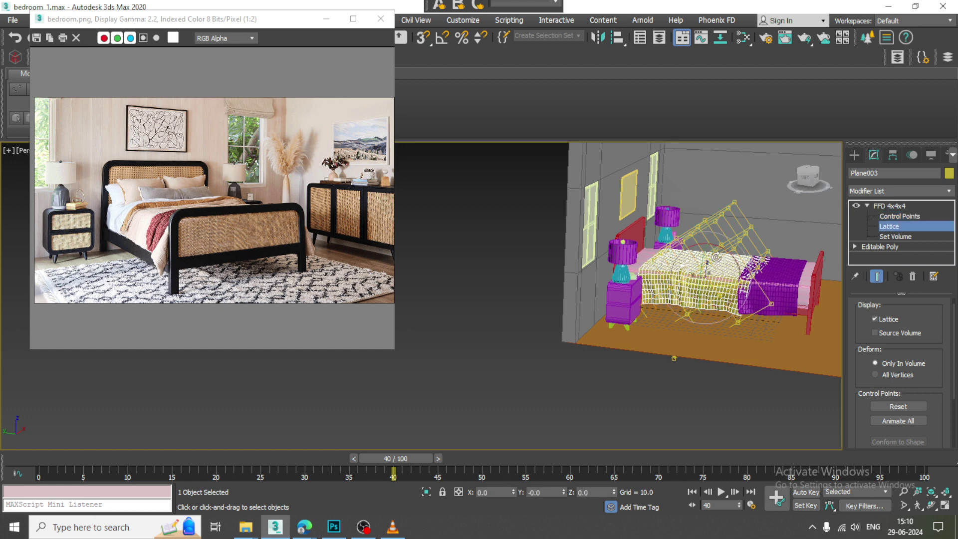
{"action": "left_click_drag", "start_coordinate": [716, 257], "coordinate": [758, 280]}
{"action": "scroll", "coordinate": [722, 258], "scroll_direction": "up", "scroll_amount": 4}
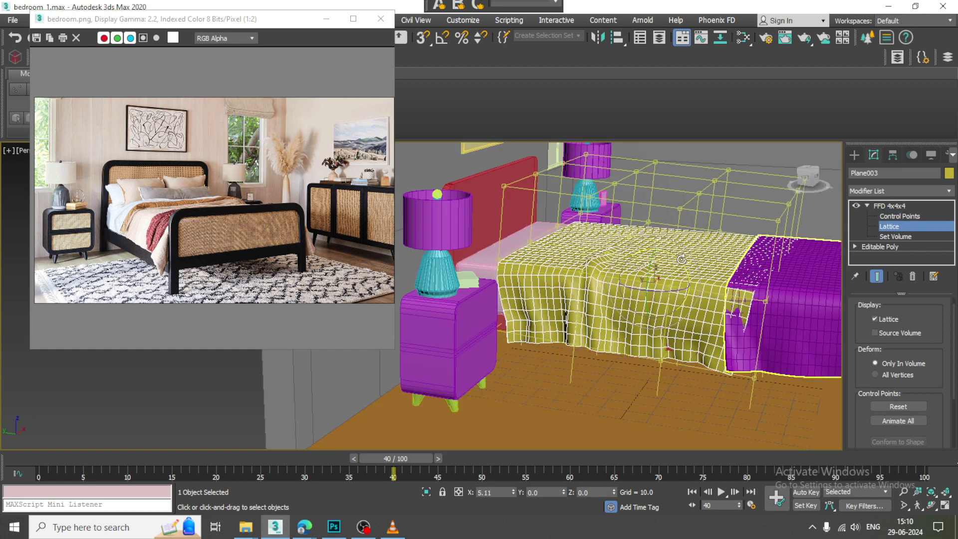
{"action": "left_click_drag", "start_coordinate": [682, 259], "coordinate": [678, 255]}
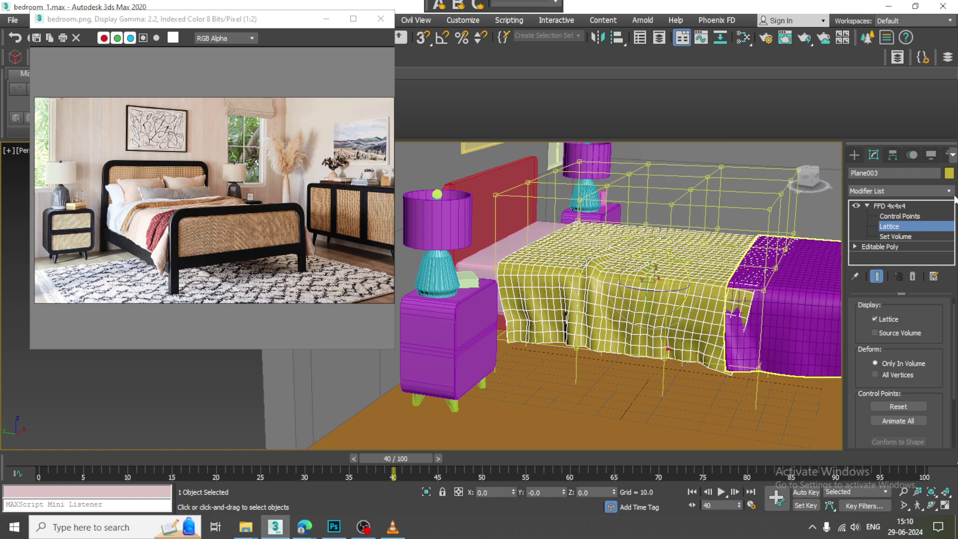
{"action": "left_click", "coordinate": [898, 216]}
{"action": "mouse_move", "coordinate": [648, 250]}
{"action": "middle_mouse_down", "text": "alt"}
{"action": "mouse_move", "coordinate": [561, 237]}
{"action": "mouse_move", "coordinate": [508, 218]}
{"action": "mouse_move", "coordinate": [537, 225]}
{"action": "middle_mouse_up", "text": "alt"}
Step: Nudge an FFD control point near the lamp, checking the bedspread in wireframe
{"action": "left_click", "coordinate": [520, 236]}
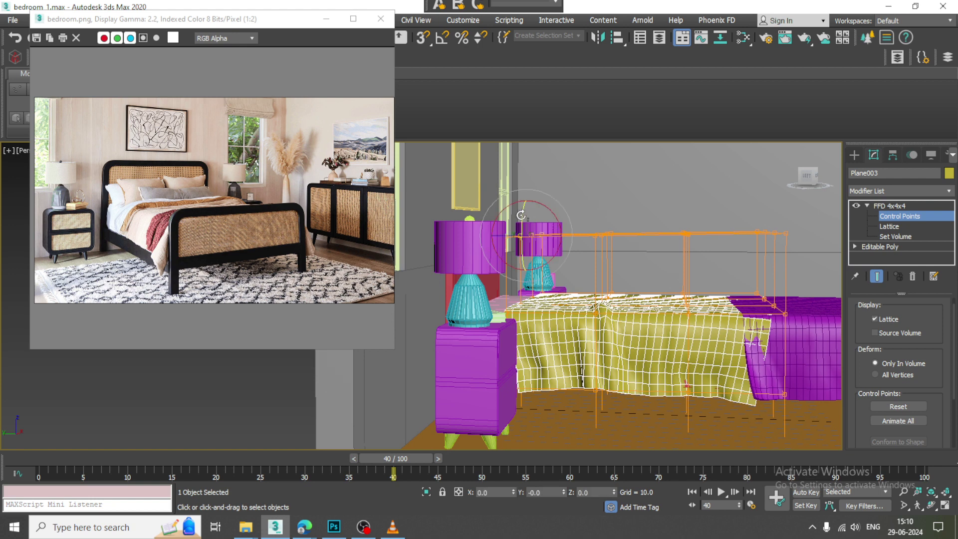
{"action": "left_click_drag", "start_coordinate": [526, 214], "coordinate": [534, 199]}
{"action": "key", "text": "ctrl+z"}
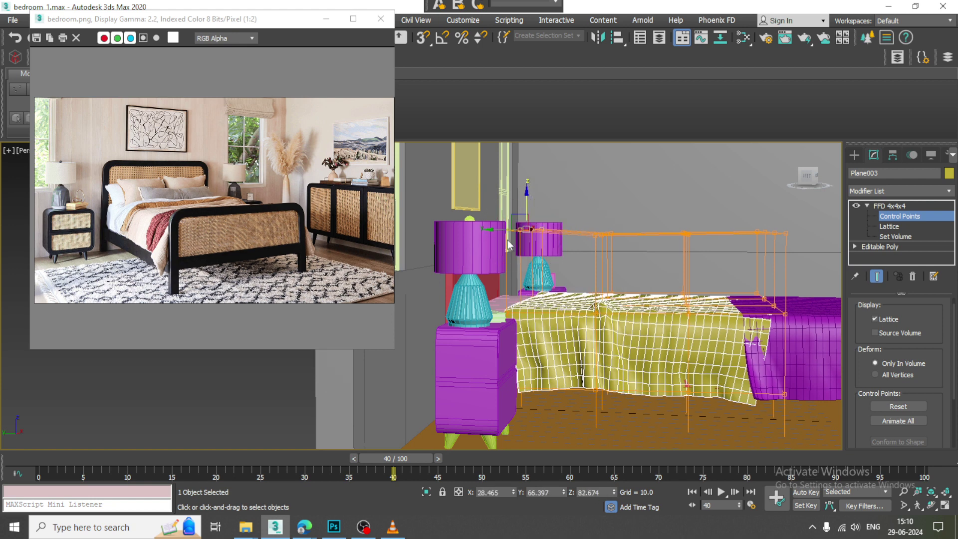
{"action": "left_click_drag", "start_coordinate": [528, 234], "coordinate": [535, 230]}
{"action": "mouse_move", "coordinate": [541, 313]}
{"action": "middle_mouse_down", "text": "alt"}
{"action": "mouse_move", "coordinate": [532, 312]}
{"action": "mouse_move", "coordinate": [545, 330]}
{"action": "middle_mouse_up", "text": "alt"}
{"action": "key", "text": "F3"}
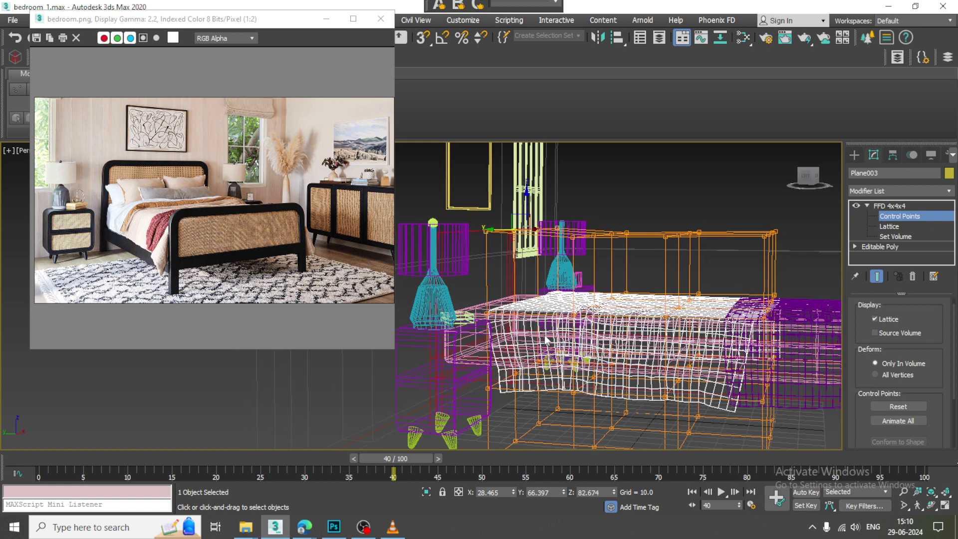
{"action": "middle_click_drag", "start_coordinate": [546, 339], "coordinate": [567, 286], "text": "alt"}
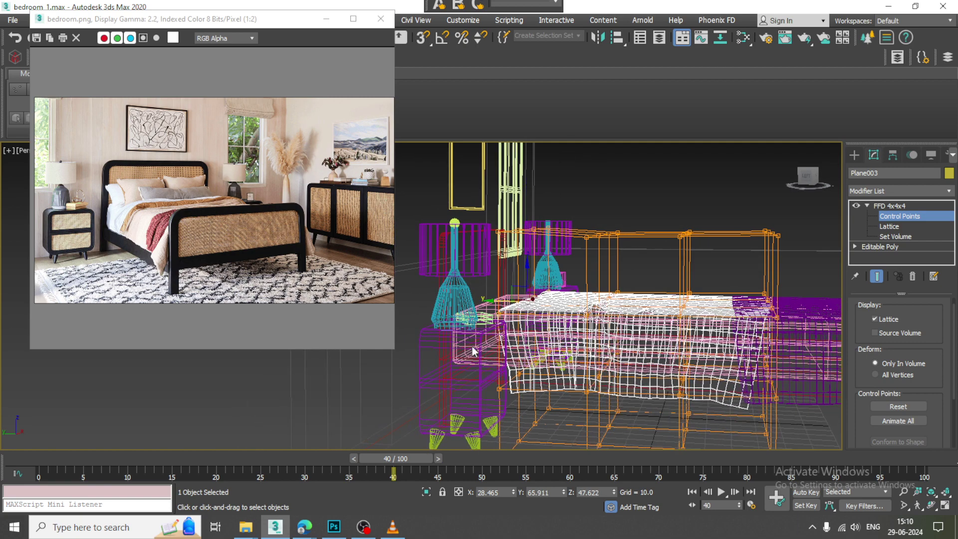
{"action": "key", "text": "F3"}
Step: Pull control points on the bedspread's left side, then isolate the bedspread
{"action": "left_click_drag", "start_coordinate": [528, 271], "coordinate": [509, 284]}
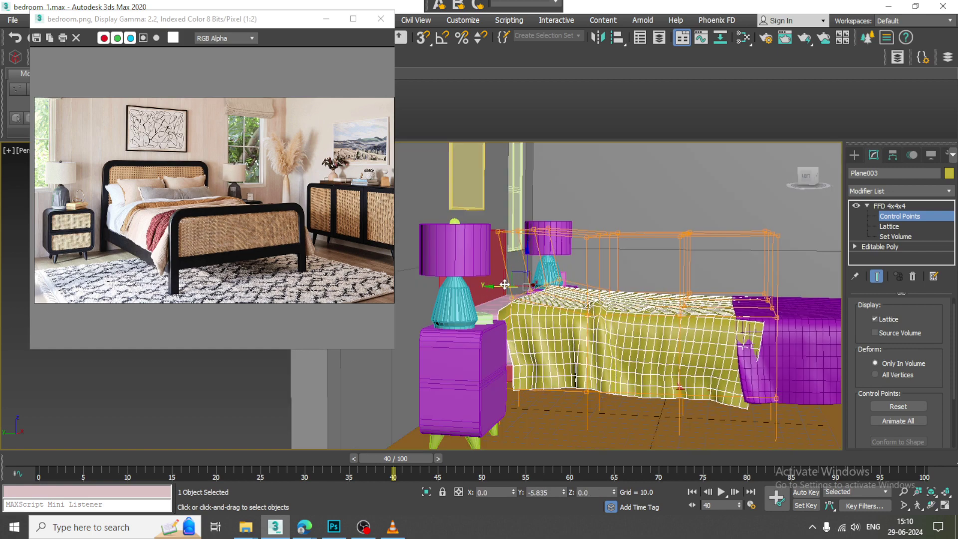
{"action": "mouse_move", "coordinate": [509, 284]}
{"action": "middle_mouse_down", "text": "alt"}
{"action": "mouse_move", "coordinate": [717, 322]}
{"action": "mouse_move", "coordinate": [675, 310]}
{"action": "mouse_move", "coordinate": [658, 327]}
{"action": "mouse_move", "coordinate": [676, 327]}
{"action": "mouse_move", "coordinate": [659, 345]}
{"action": "mouse_move", "coordinate": [645, 328]}
{"action": "middle_mouse_up", "text": "alt"}
{"action": "scroll", "coordinate": [581, 303], "scroll_direction": "up", "scroll_amount": 5}
{"action": "scroll", "coordinate": [717, 319], "scroll_direction": "up", "scroll_amount": 3}
{"action": "key", "text": "alt+q"}
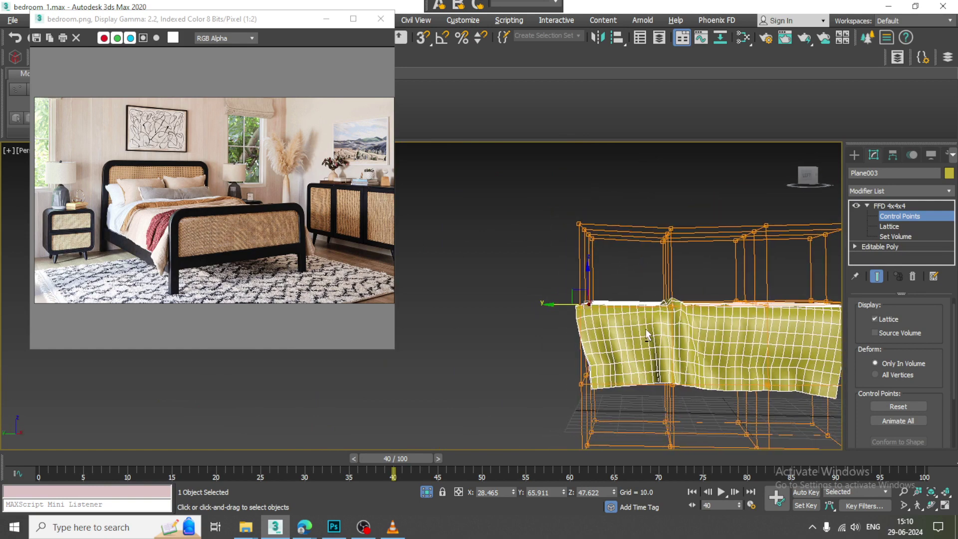
Step: Lower and reposition lattice control points at the left end to drape the isolated cloth
{"action": "left_click_drag", "start_coordinate": [574, 292], "coordinate": [571, 324]}
{"action": "mouse_move", "coordinate": [587, 310]}
{"action": "middle_mouse_down", "text": "alt"}
{"action": "mouse_move", "coordinate": [630, 333]}
{"action": "mouse_move", "coordinate": [629, 350]}
{"action": "middle_mouse_up", "text": "alt"}
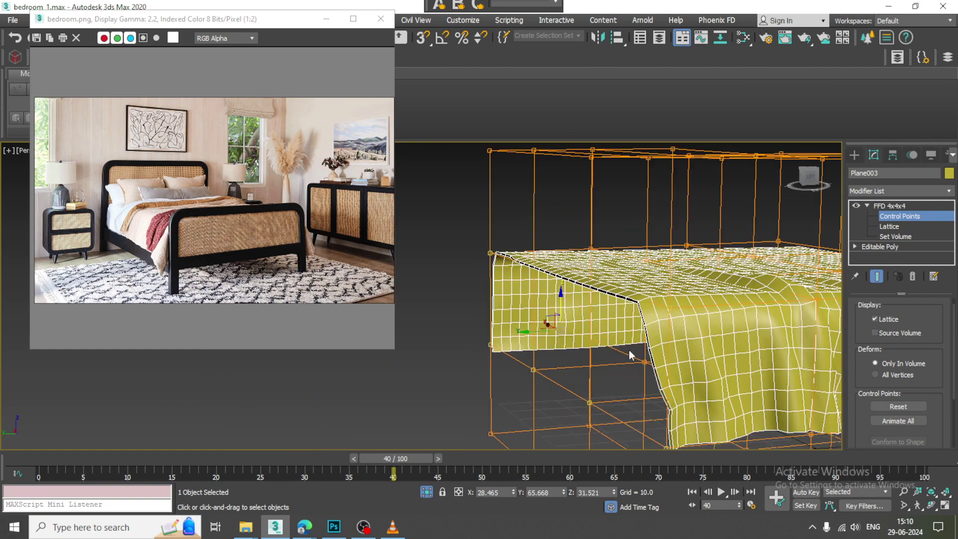
{"action": "scroll", "coordinate": [614, 346], "scroll_direction": "up", "scroll_amount": 3}
{"action": "scroll", "coordinate": [594, 235], "scroll_direction": "down", "scroll_amount": 4}
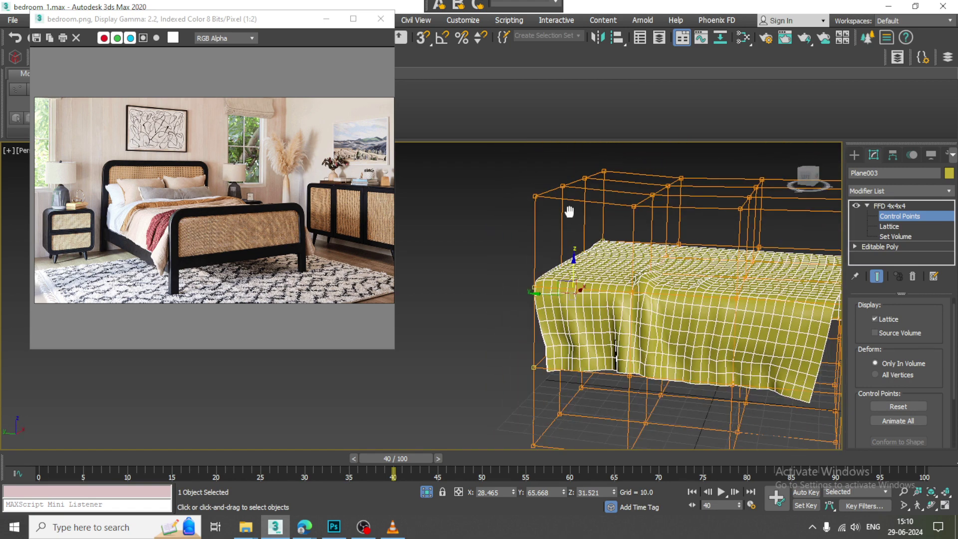
{"action": "middle_click_drag", "start_coordinate": [567, 208], "coordinate": [493, 203], "text": "alt"}
{"action": "mouse_move", "coordinate": [658, 313]}
{"action": "middle_mouse_down", "text": "alt"}
{"action": "mouse_move", "coordinate": [637, 344]}
{"action": "mouse_move", "coordinate": [555, 211]}
{"action": "middle_mouse_up", "text": "alt"}
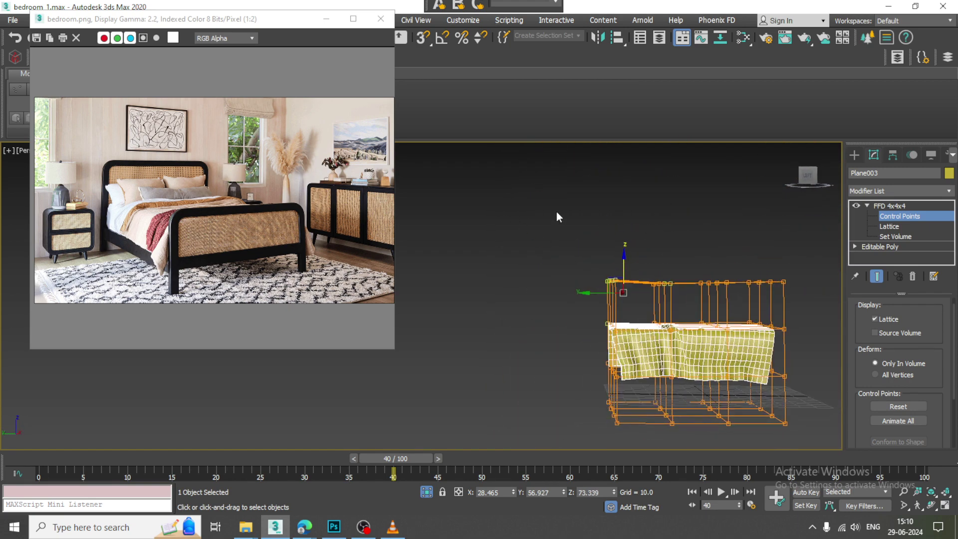
{"action": "left_click_drag", "start_coordinate": [611, 323], "coordinate": [585, 333]}
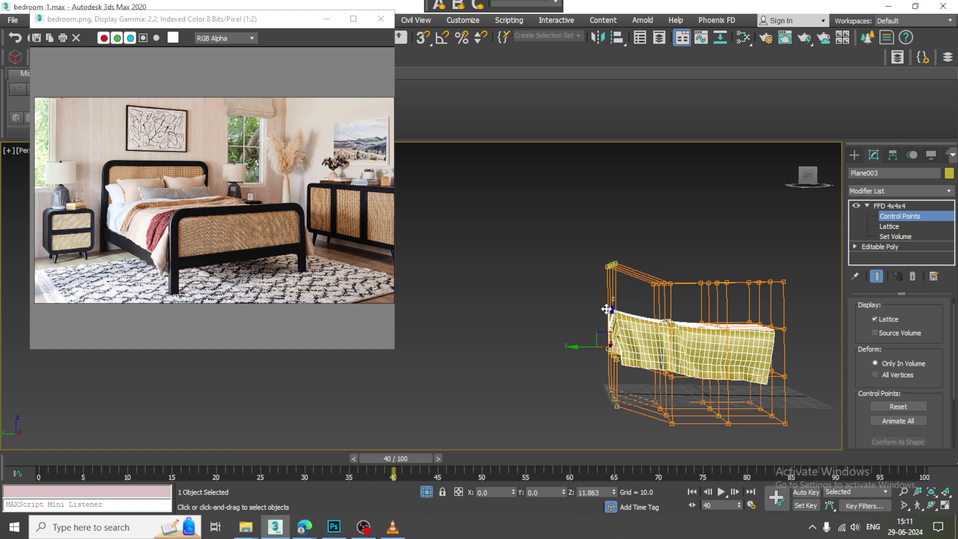
{"action": "scroll", "coordinate": [592, 340], "scroll_direction": "up", "scroll_amount": 1}
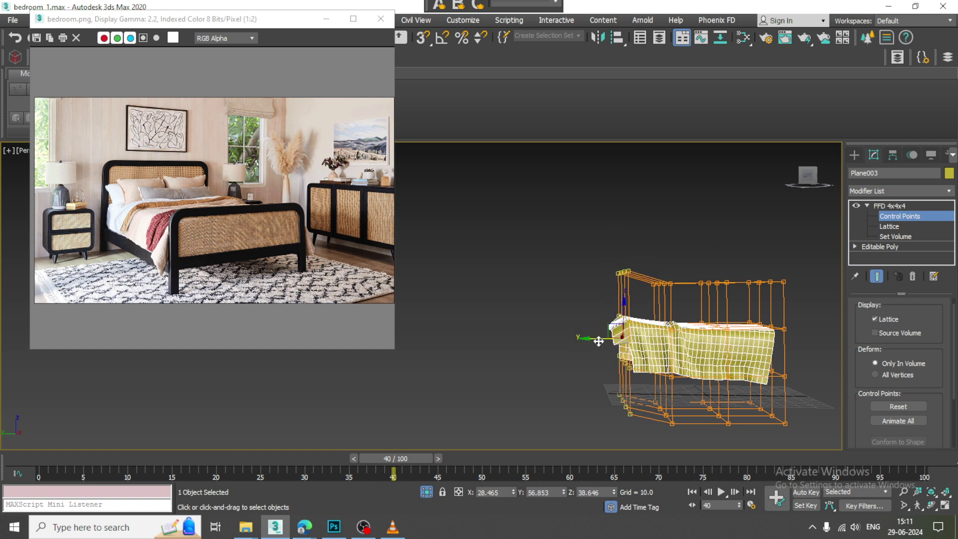
{"action": "scroll", "coordinate": [596, 338], "scroll_direction": "up", "scroll_amount": 1}
{"action": "scroll", "coordinate": [605, 330], "scroll_direction": "up", "scroll_amount": 2}
{"action": "key", "text": "e"}
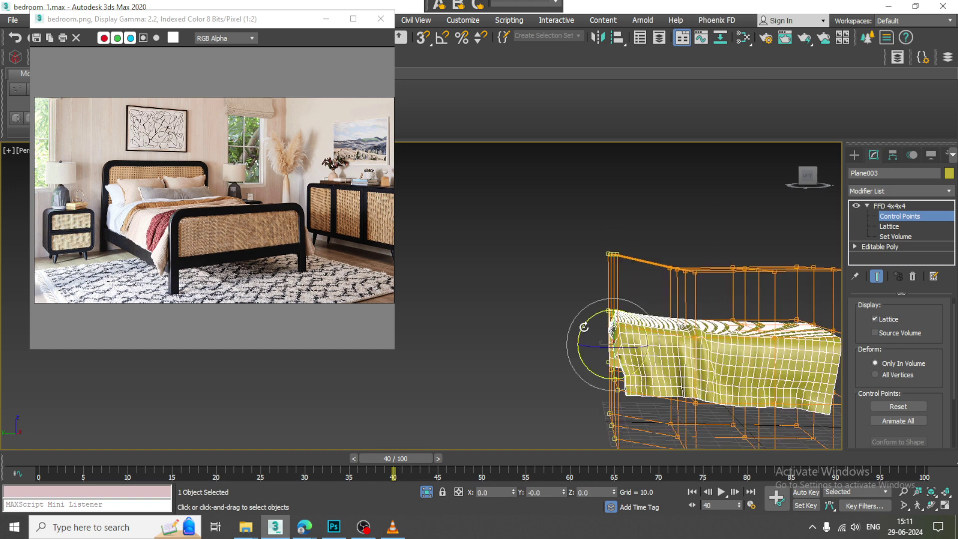
Step: End isolation to show the whole scene and lower the FFD control points along Z
{"action": "right_click", "coordinate": [587, 204]}
{"action": "left_click", "coordinate": [606, 106]}
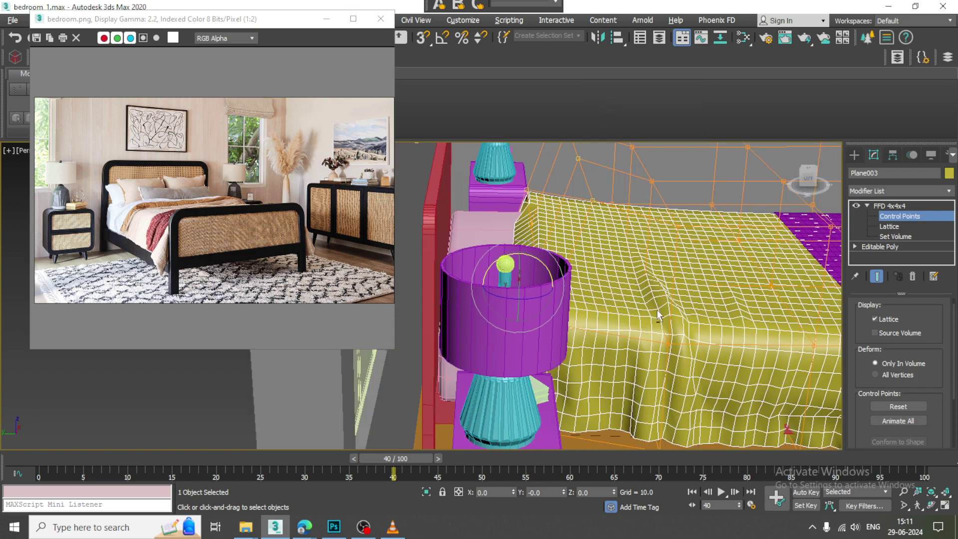
{"action": "scroll", "coordinate": [657, 314], "scroll_direction": "down", "scroll_amount": 3}
{"action": "scroll", "coordinate": [620, 313], "scroll_direction": "down", "scroll_amount": 2}
{"action": "key", "text": "w"}
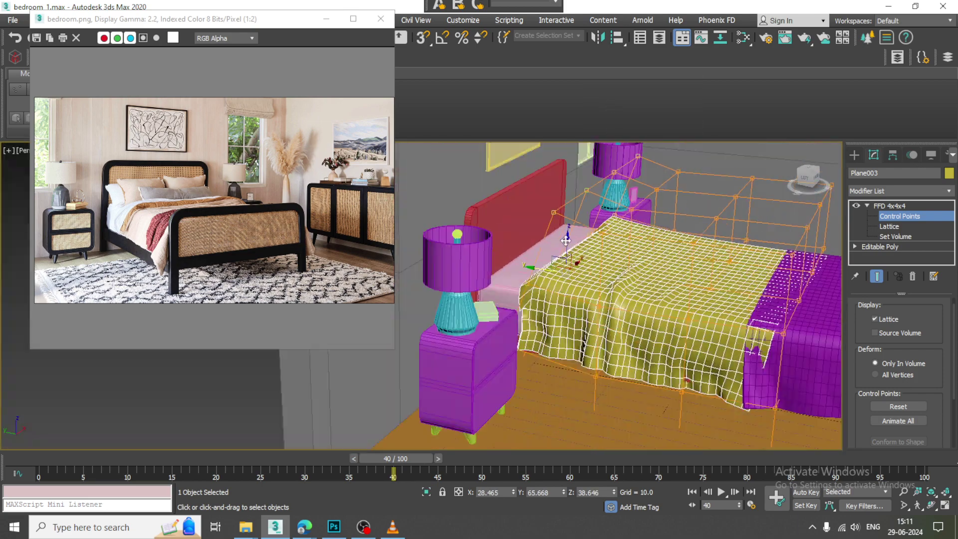
{"action": "left_click_drag", "start_coordinate": [564, 247], "coordinate": [564, 259]}
{"action": "scroll", "coordinate": [648, 249], "scroll_direction": "down", "scroll_amount": 3}
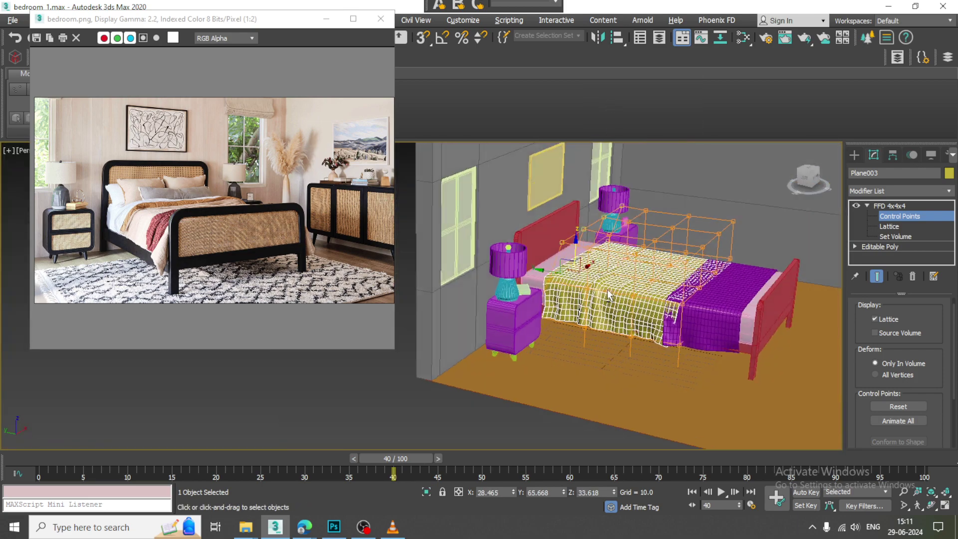
{"action": "scroll", "coordinate": [761, 177], "scroll_direction": "up", "scroll_amount": 1}
{"action": "scroll", "coordinate": [589, 290], "scroll_direction": "up", "scroll_amount": 2}
Step: Convert the FFD-deformed Plane003 blanket to Editable Poly via the quad menu
{"action": "right_click", "coordinate": [590, 289]}
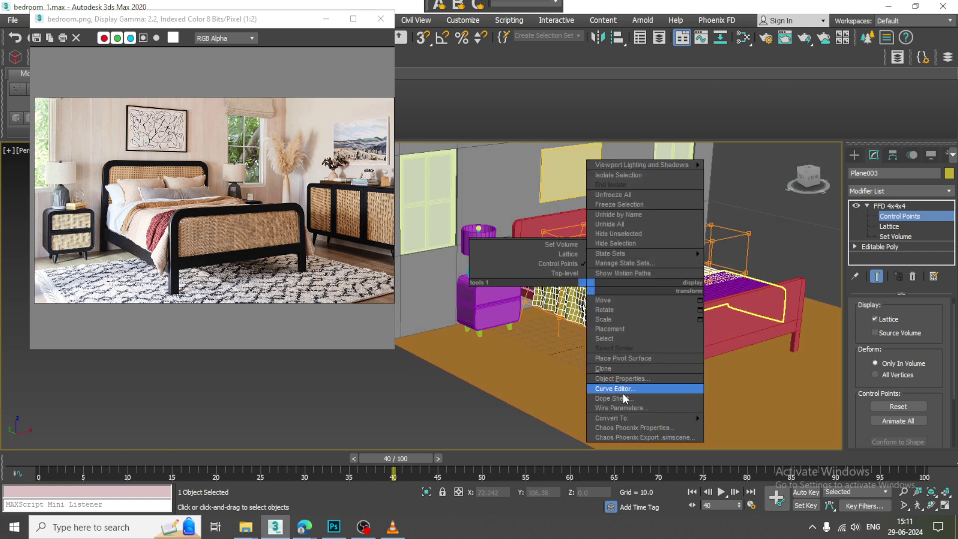
{"action": "left_click", "coordinate": [743, 429]}
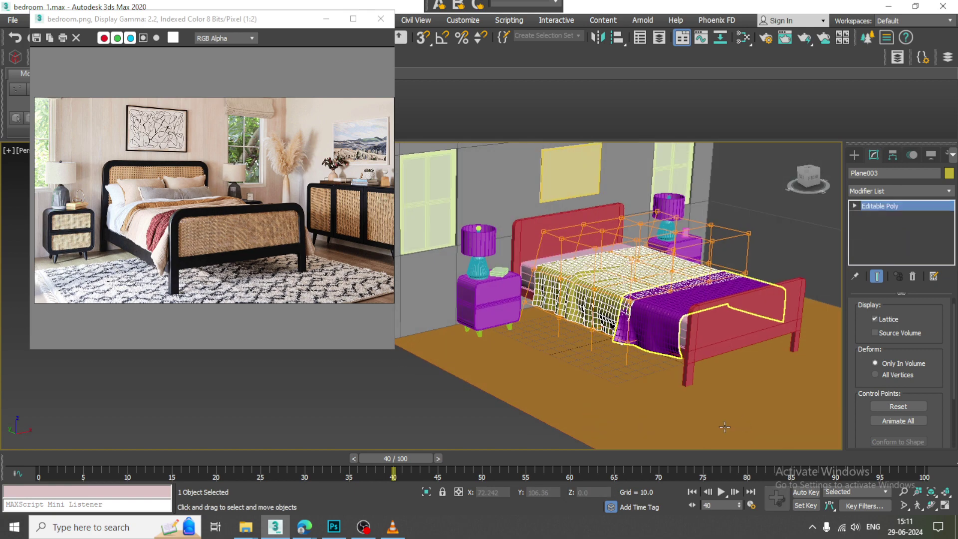
{"action": "left_click", "coordinate": [370, 527]}
{"action": "left_click", "coordinate": [370, 527]}
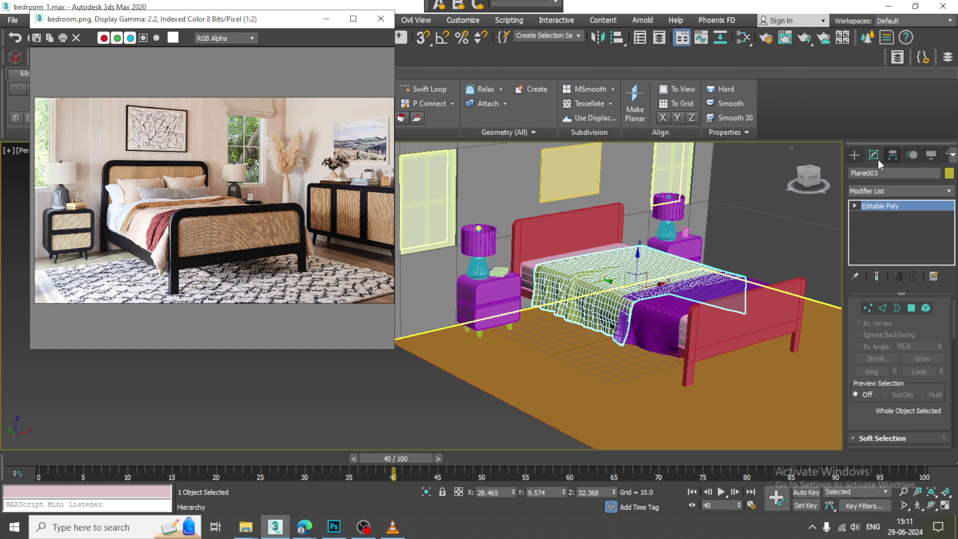
Step: Draw a thin flat box on the floor beside the bed's foot
{"action": "left_click", "coordinate": [854, 155]}
{"action": "left_click", "coordinate": [874, 227]}
{"action": "scroll", "coordinate": [748, 350], "scroll_direction": "up", "scroll_amount": 3}
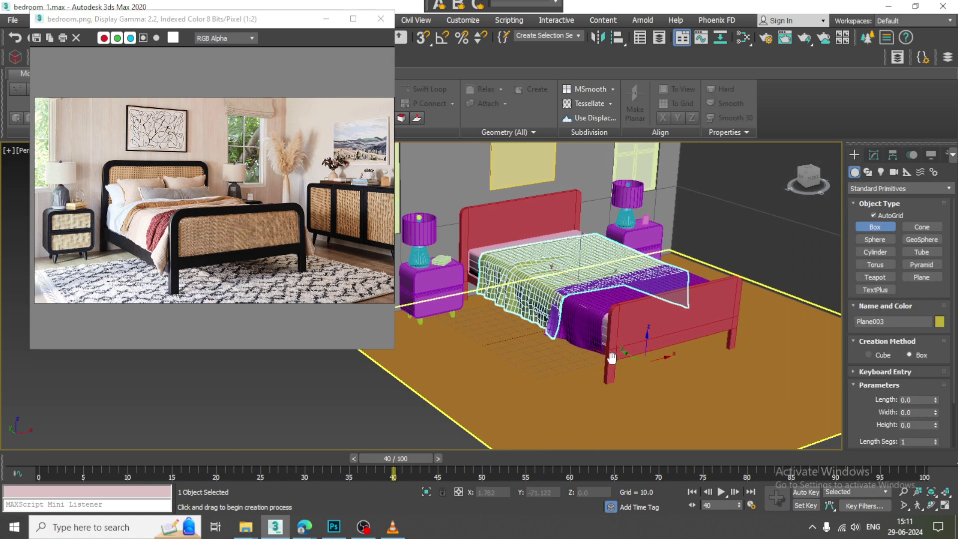
{"action": "left_click_drag", "start_coordinate": [594, 397], "coordinate": [696, 399]}
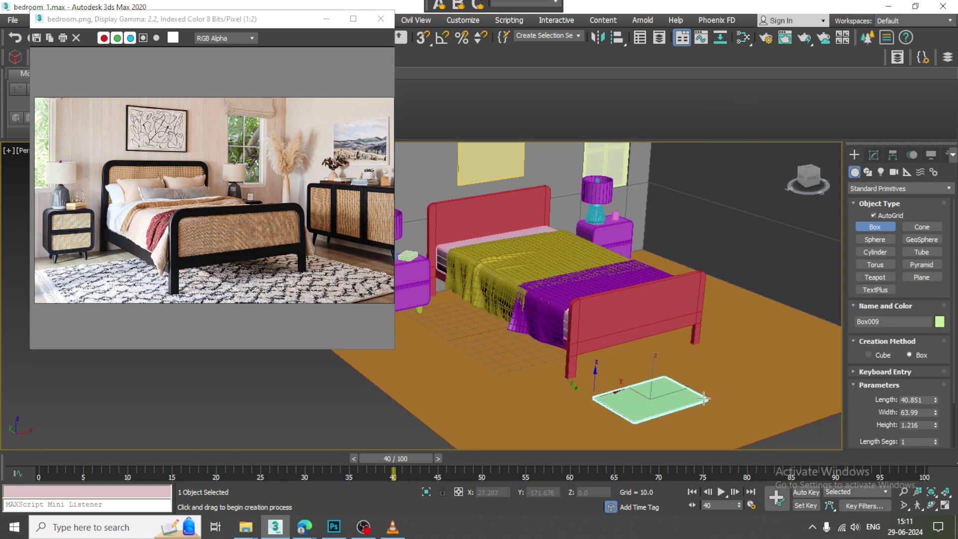
{"action": "left_click", "coordinate": [704, 402]}
{"action": "scroll", "coordinate": [703, 401], "scroll_direction": "up", "scroll_amount": 3}
{"action": "right_click", "coordinate": [699, 394]}
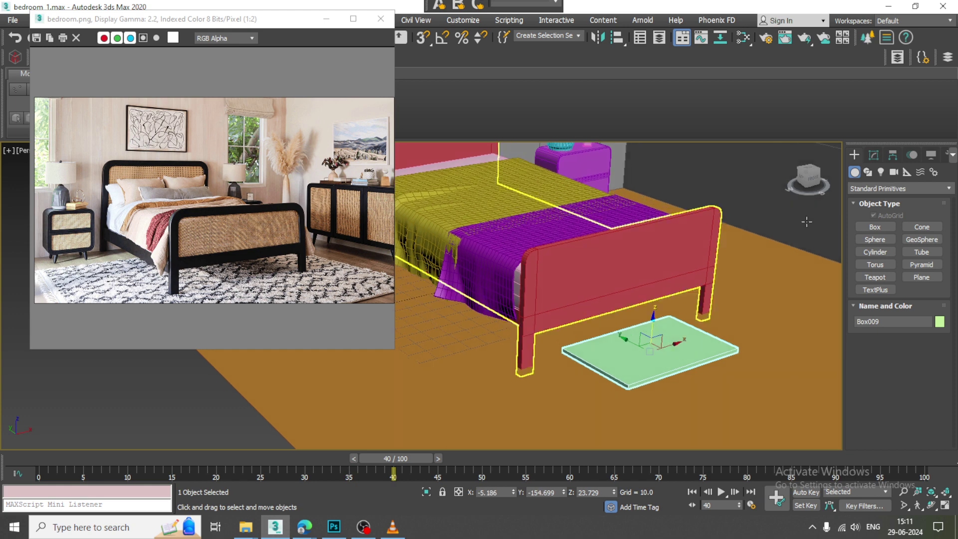
Step: Give Box009 20 length and 20 width segments and raise it off the floor
{"action": "left_click", "coordinate": [874, 155]}
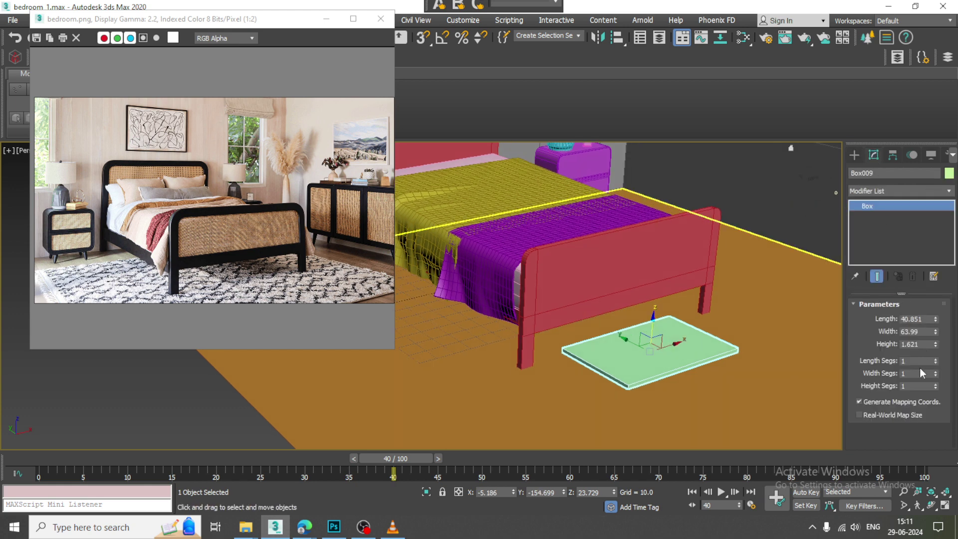
{"action": "type", "text": "20"}
{"action": "key", "text": "Tab"}
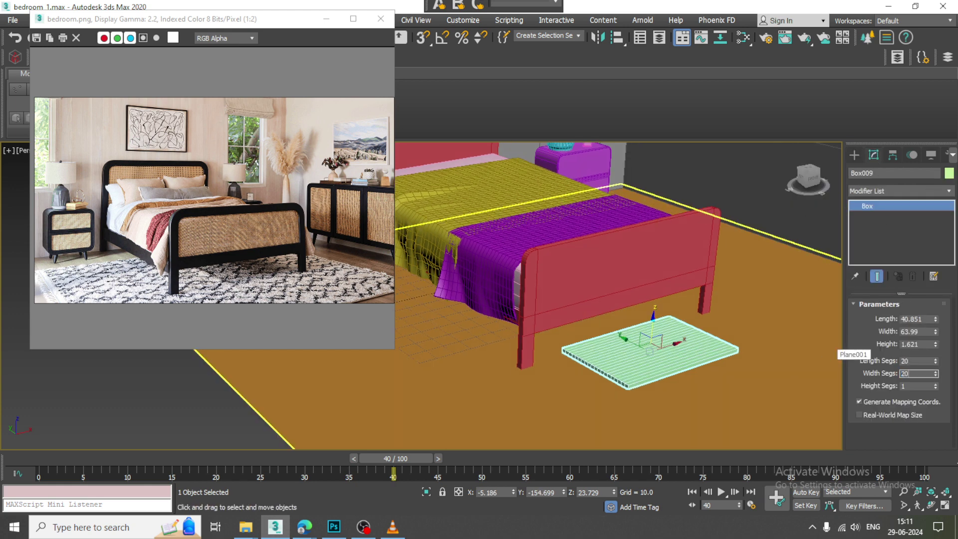
{"action": "type", "text": "20"}
{"action": "key", "text": "Return"}
{"action": "key", "text": "F3"}
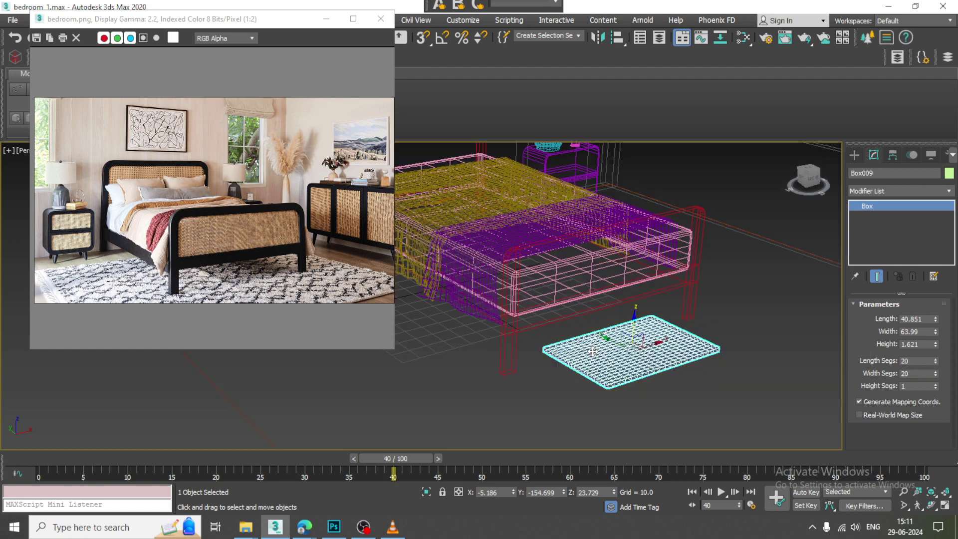
{"action": "key", "text": "F3"}
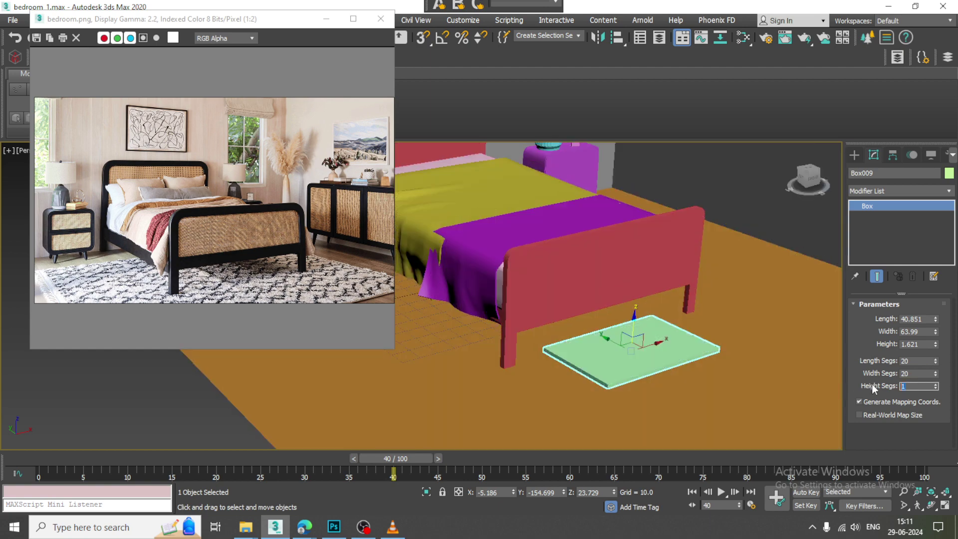
{"action": "type", "text": "2"}
{"action": "key", "text": "F4"}
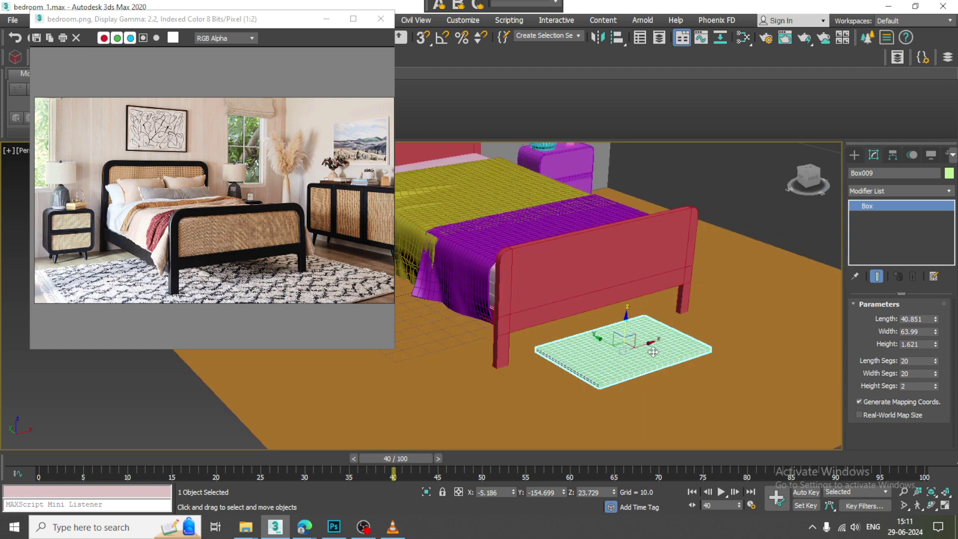
{"action": "left_click_drag", "start_coordinate": [627, 325], "coordinate": [627, 309]}
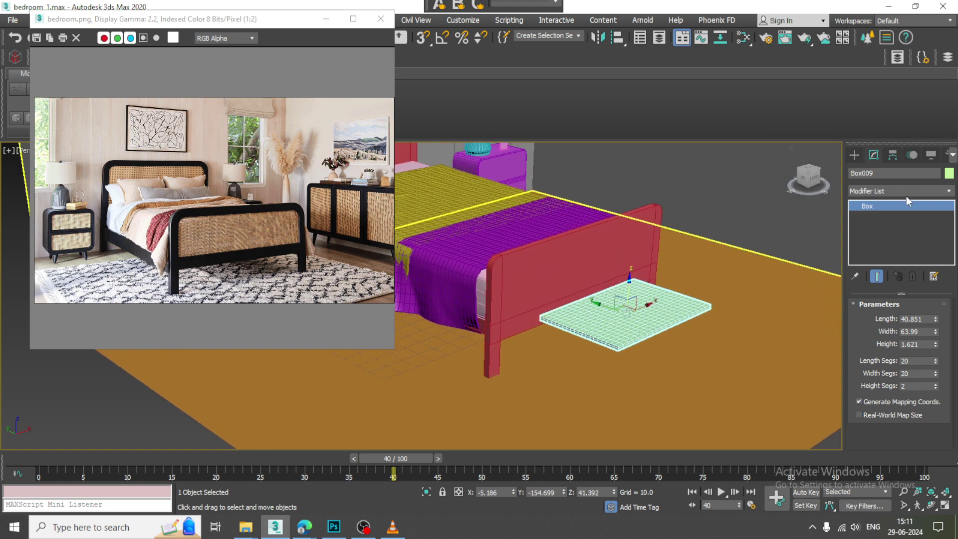
{"action": "left_click", "coordinate": [906, 191]}
Step: Add a Cloth modifier and set Box009 as a cloth object in Object Properties
{"action": "type", "text": "cl"}
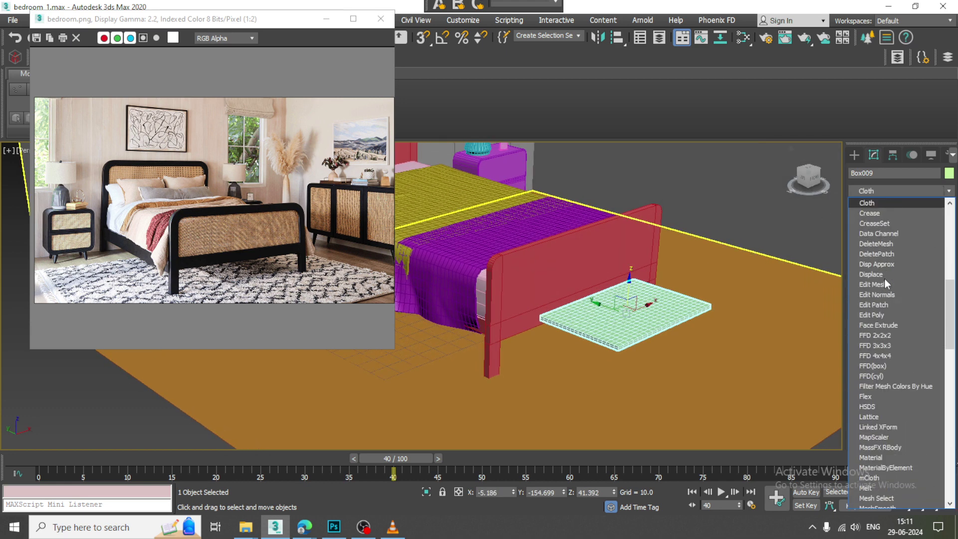
{"action": "key", "text": "Return"}
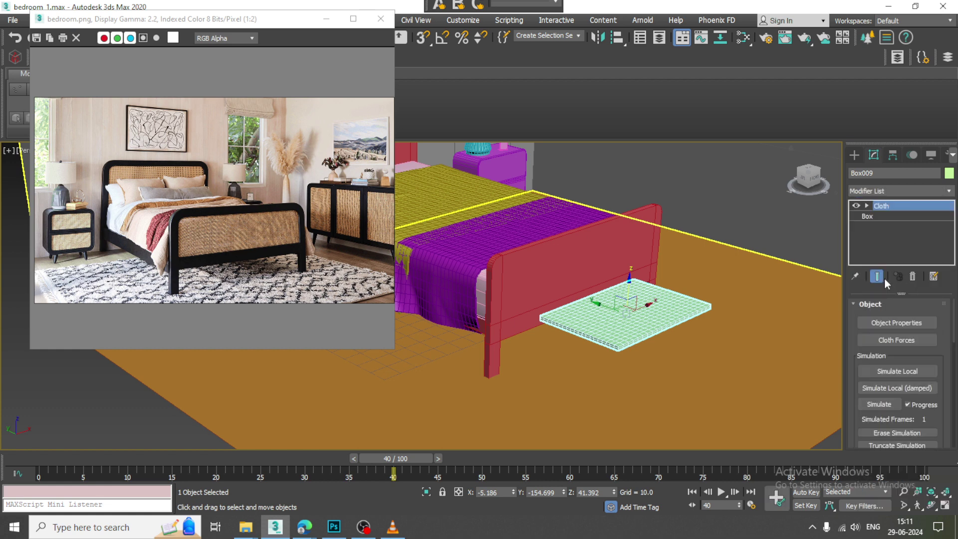
{"action": "left_click", "coordinate": [910, 325]}
{"action": "left_click", "coordinate": [364, 95]}
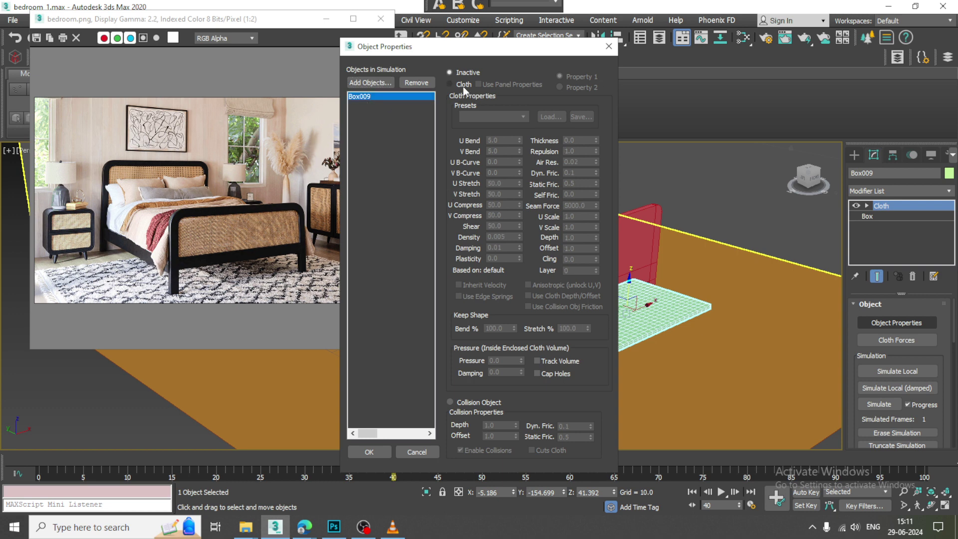
{"action": "left_click", "coordinate": [463, 85]}
Step: Apply the Silk cloth preset with an inside pressure of 15
{"action": "left_click", "coordinate": [483, 117]}
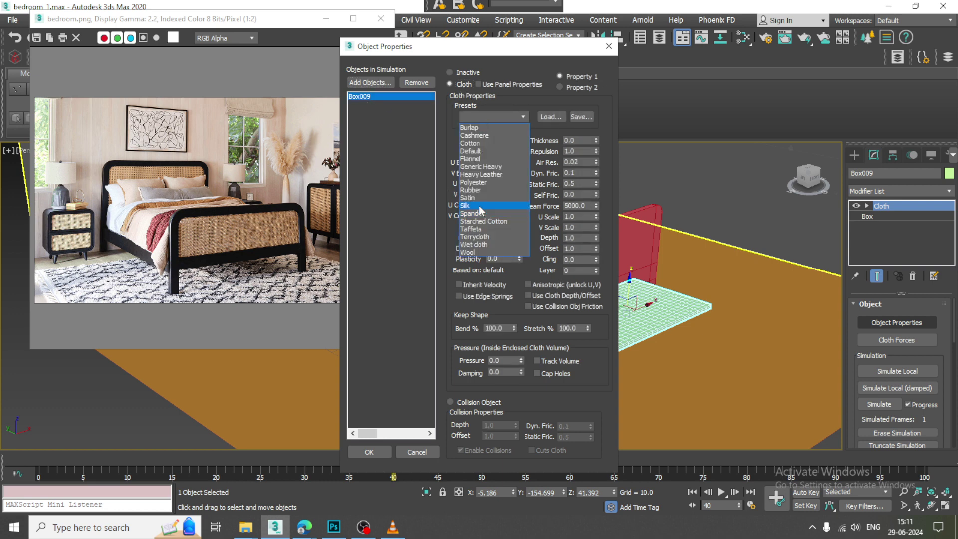
{"action": "left_click", "coordinate": [479, 205]}
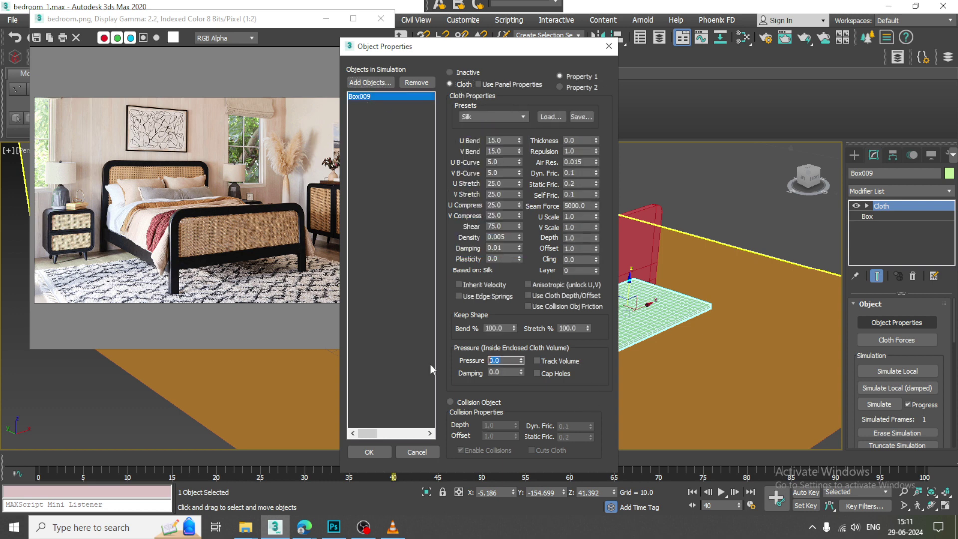
{"action": "type", "text": "15"}
{"action": "key", "text": "Return"}
Step: Set gravity to 0.0 in the cloth simulation parameters
{"action": "left_click", "coordinate": [373, 455]}
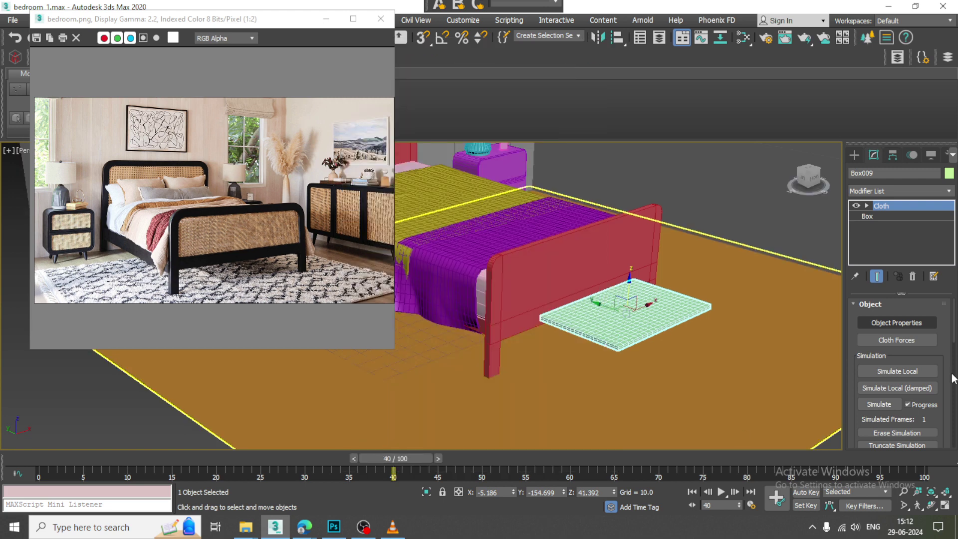
{"action": "scroll", "coordinate": [938, 357], "scroll_direction": "down", "scroll_amount": 5}
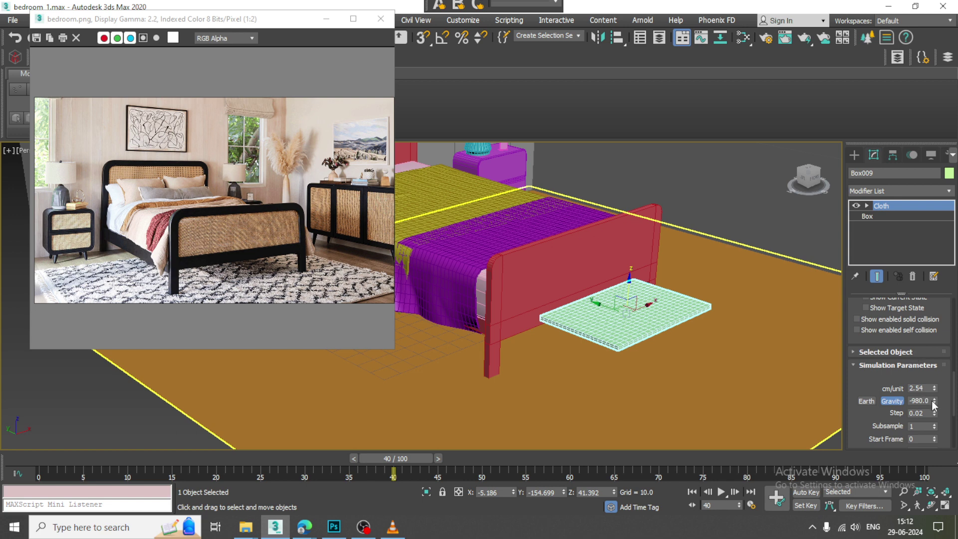
{"action": "type", "text": "0.0"}
{"action": "scroll", "coordinate": [848, 319], "scroll_direction": "up", "scroll_amount": 5}
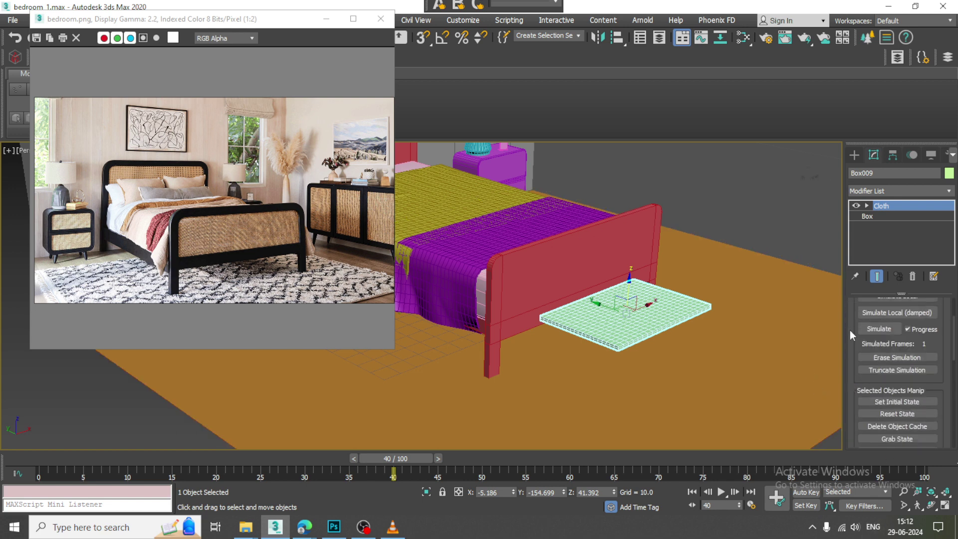
{"action": "scroll", "coordinate": [858, 399], "scroll_direction": "up", "scroll_amount": 2}
Step: Simulate the cloth and stop at frame 36 once the box has inflated
{"action": "left_click", "coordinate": [890, 405]}
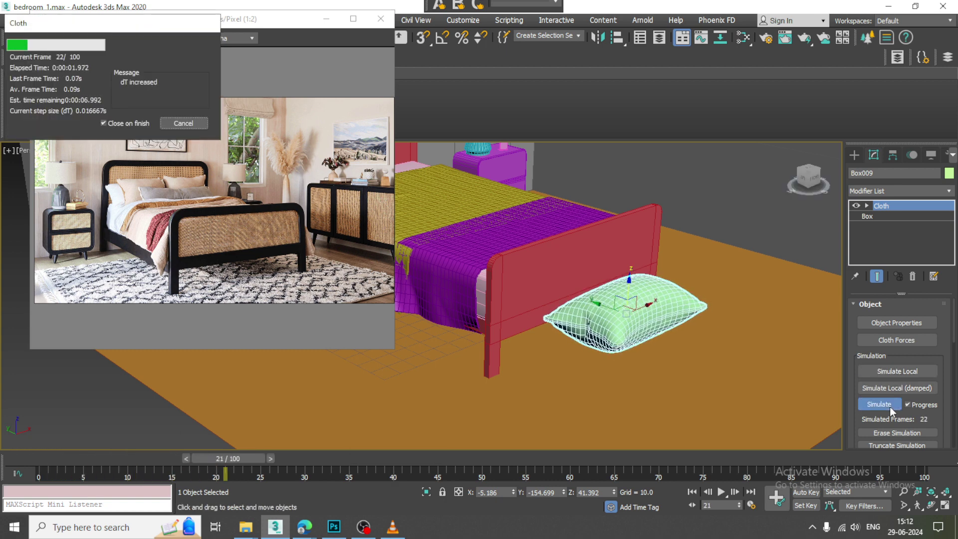
{"action": "left_click", "coordinate": [183, 123]}
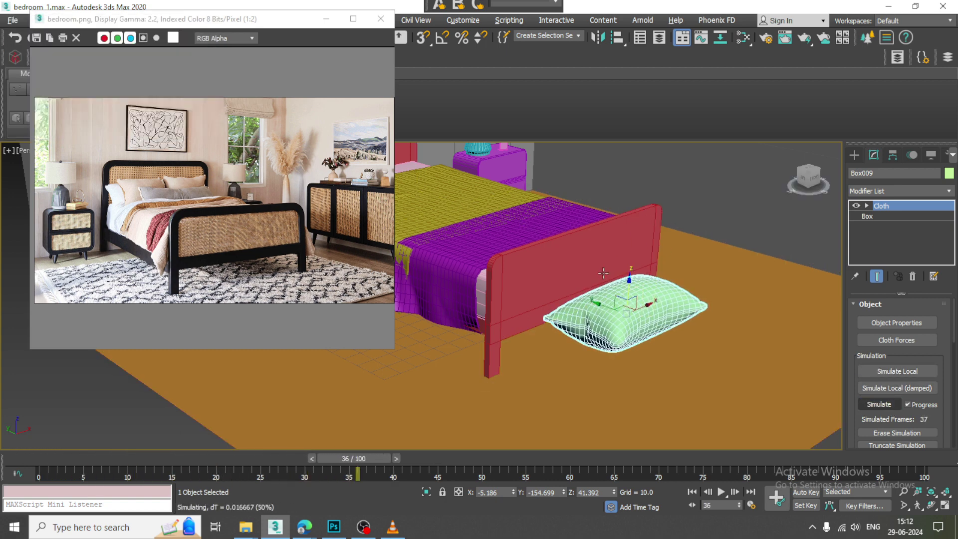
{"action": "key", "text": "r"}
{"action": "key", "text": "w"}
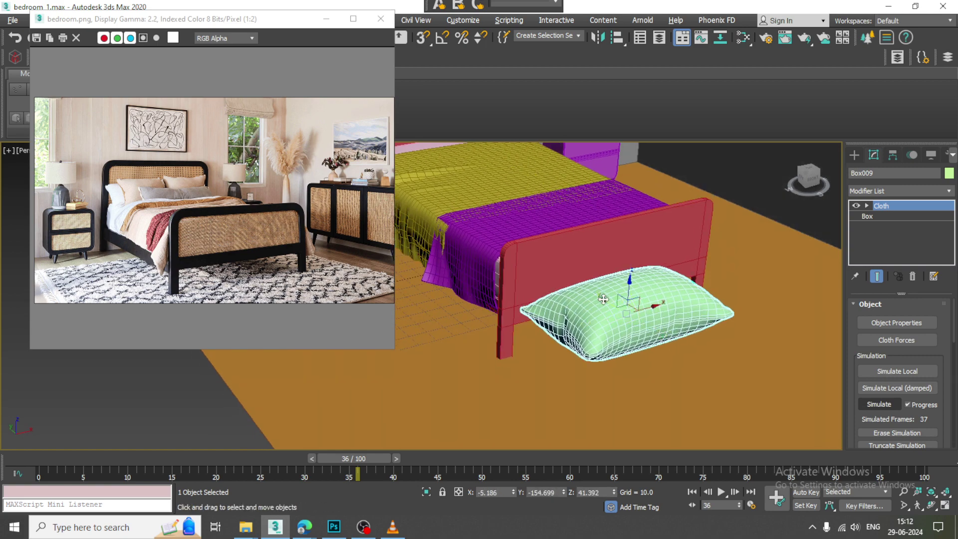
{"action": "scroll", "coordinate": [622, 322], "scroll_direction": "down", "scroll_amount": 4}
Step: Convert the simulated pillow Box009 to Editable Poly
{"action": "scroll", "coordinate": [621, 322], "scroll_direction": "up", "scroll_amount": 2}
{"action": "right_click", "coordinate": [610, 274]}
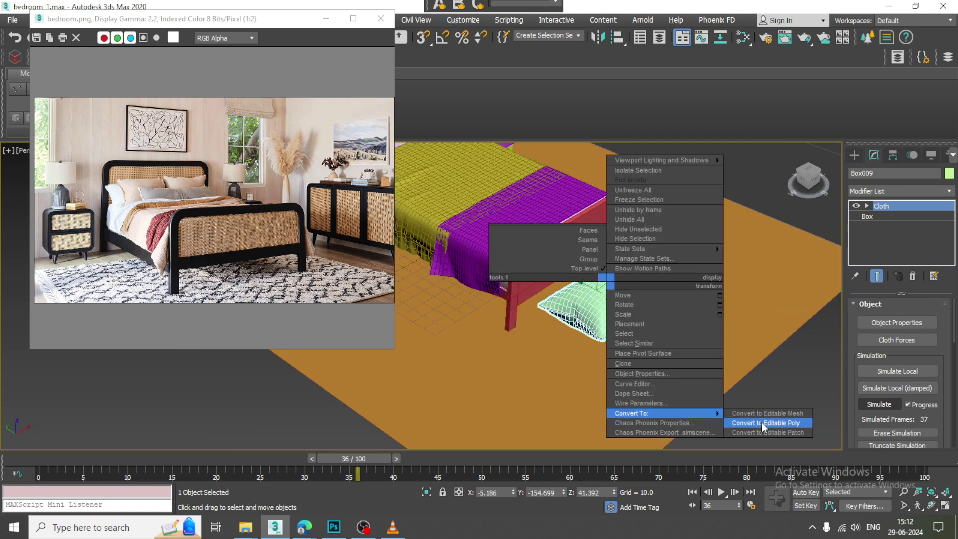
{"action": "left_click", "coordinate": [756, 424]}
{"action": "mouse_move", "coordinate": [688, 325]}
{"action": "middle_mouse_down", "text": "alt"}
{"action": "mouse_move", "coordinate": [629, 254]}
{"action": "mouse_move", "coordinate": [712, 323]}
{"action": "middle_mouse_up", "text": "alt"}
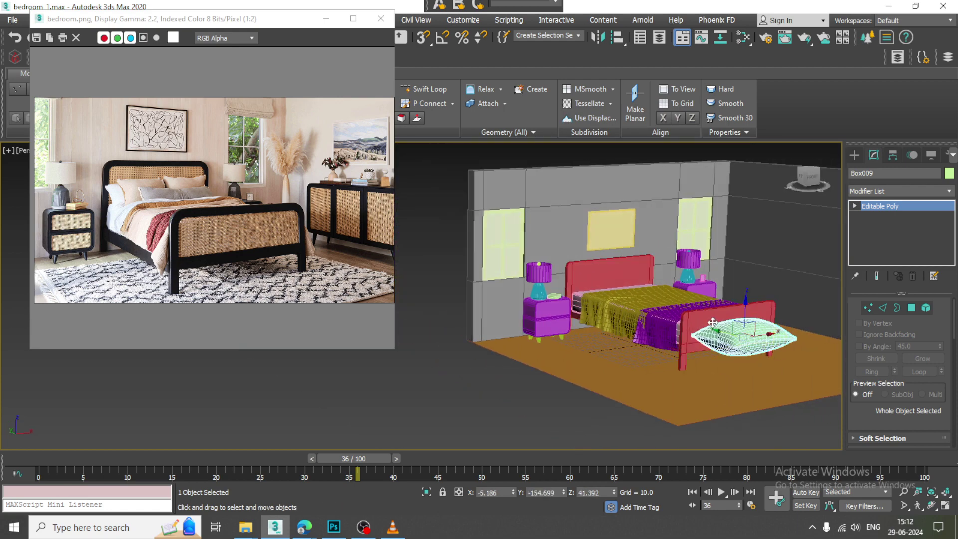
Step: Move, shrink and tilt the pillow onto the bed against the headboard
{"action": "mouse_move", "coordinate": [724, 334]}
{"action": "left_mouse_down"}
{"action": "mouse_move", "coordinate": [603, 283]}
{"action": "mouse_move", "coordinate": [607, 328]}
{"action": "left_mouse_up"}
{"action": "scroll", "coordinate": [575, 275], "scroll_direction": "up", "scroll_amount": 1}
{"action": "scroll", "coordinate": [575, 275], "scroll_direction": "up", "scroll_amount": 3}
{"action": "key", "text": "r"}
{"action": "middle_click_drag", "start_coordinate": [607, 328], "coordinate": [574, 294], "text": "alt"}
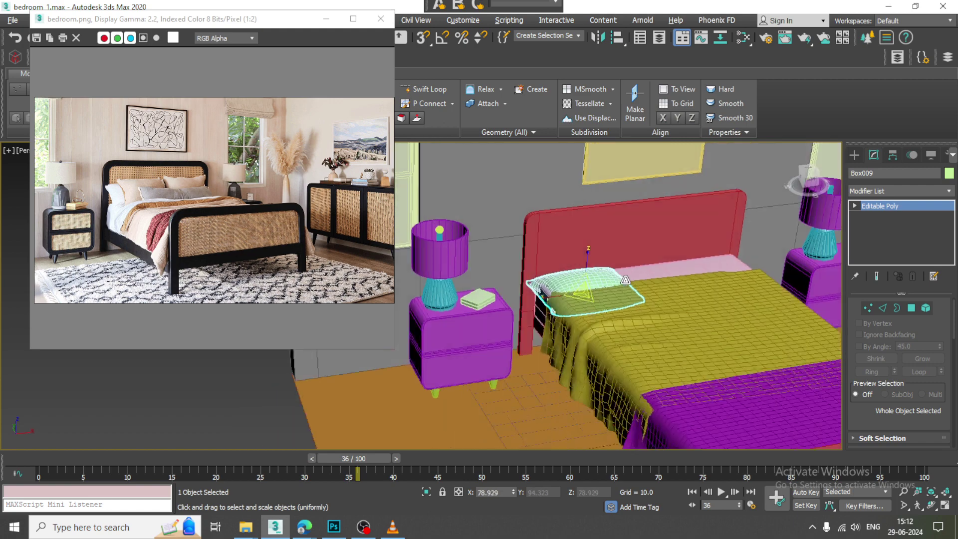
{"action": "scroll", "coordinate": [551, 264], "scroll_direction": "up", "scroll_amount": 3}
{"action": "key", "text": "w"}
{"action": "mouse_move", "coordinate": [550, 264]}
{"action": "left_mouse_down"}
{"action": "mouse_move", "coordinate": [551, 225]}
{"action": "mouse_move", "coordinate": [569, 214]}
{"action": "left_mouse_up"}
{"action": "key", "text": "e"}
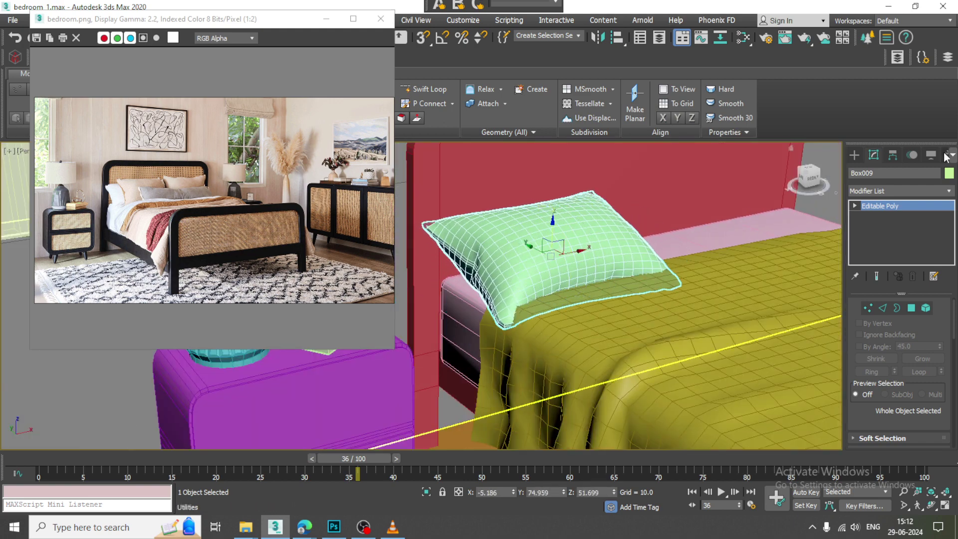
{"action": "key", "text": "w"}
{"action": "left_click", "coordinate": [898, 191]}
Step: Add a MeshSmooth modifier to the pillow, trying a 15-degree tilt and undoing it
{"action": "key", "text": "m"}
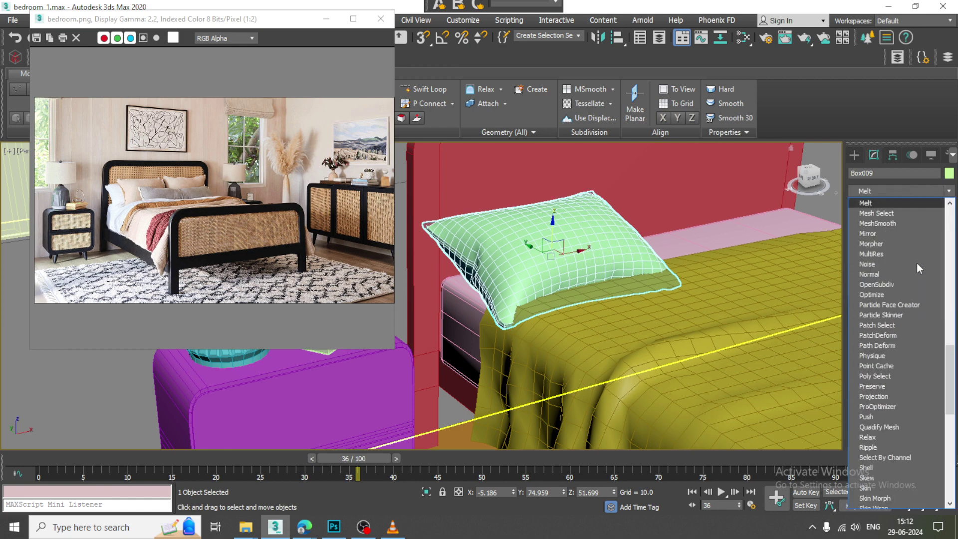
{"action": "left_click", "coordinate": [891, 224]}
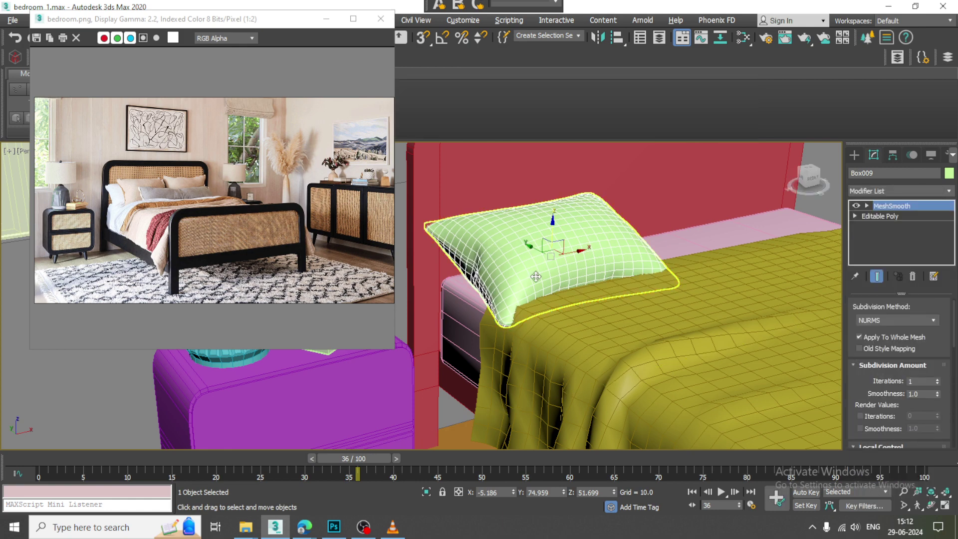
{"action": "mouse_move", "coordinate": [492, 241]}
{"action": "middle_mouse_down", "text": "alt"}
{"action": "mouse_move", "coordinate": [623, 258]}
{"action": "mouse_move", "coordinate": [614, 234]}
{"action": "mouse_move", "coordinate": [618, 244]}
{"action": "middle_mouse_up", "text": "alt"}
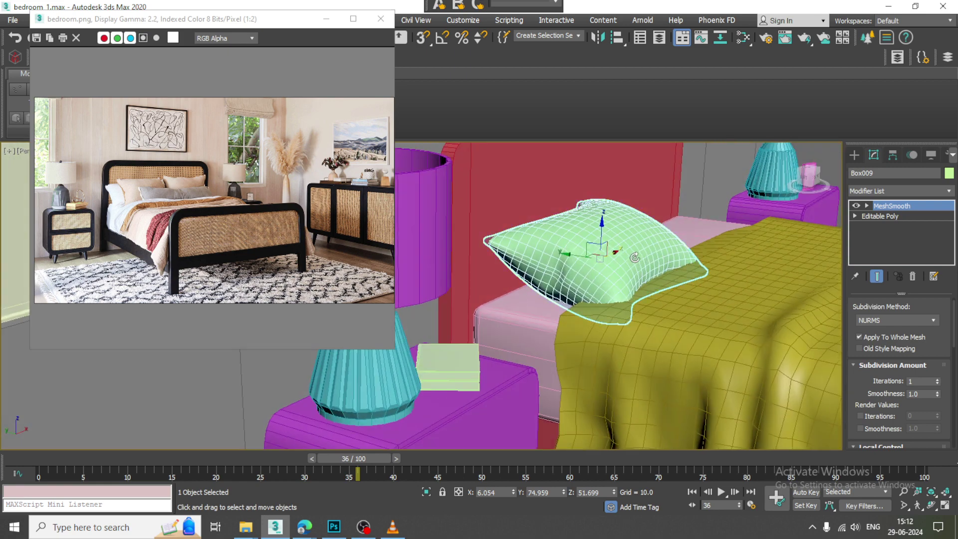
{"action": "key", "text": "e"}
{"action": "left_click_drag", "start_coordinate": [621, 239], "coordinate": [634, 251]}
{"action": "key", "text": "ctrl+z"}
{"action": "key", "text": "w"}
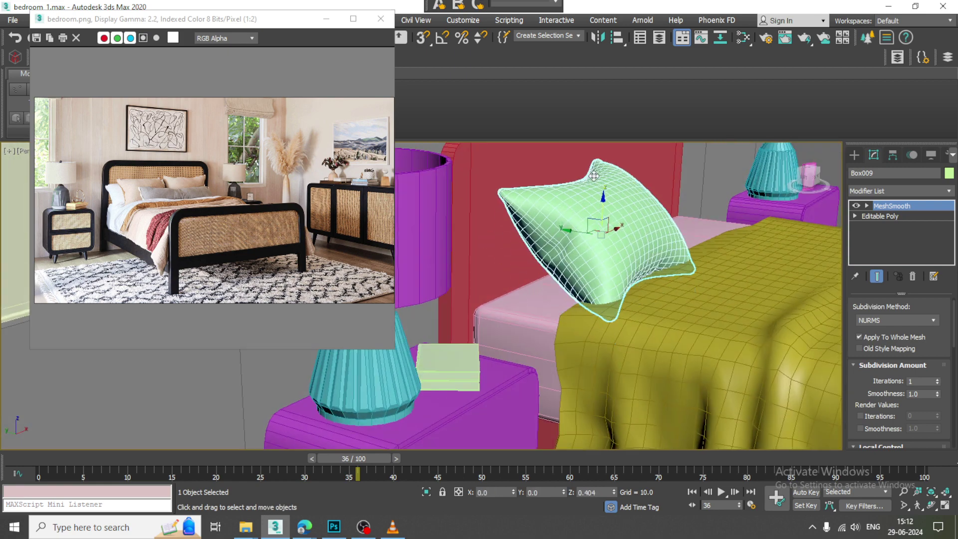
Step: Raise the pillow slightly and Shift-drag a copy to the bed's right side
{"action": "middle_click_drag", "start_coordinate": [574, 225], "coordinate": [547, 208], "text": "alt"}
{"action": "key", "text": "e"}
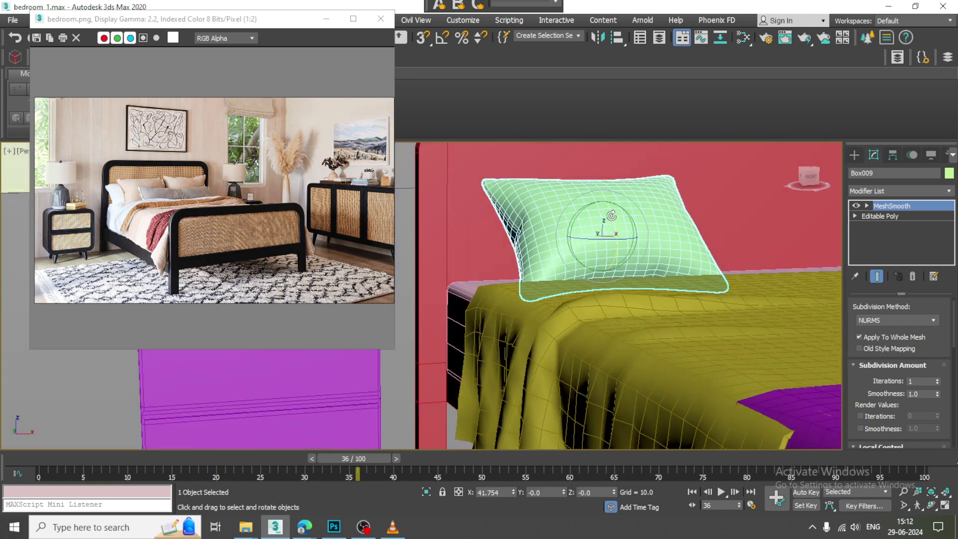
{"action": "key", "text": "w"}
{"action": "middle_click_drag", "start_coordinate": [611, 216], "coordinate": [581, 230], "text": "alt"}
{"action": "left_click_drag", "start_coordinate": [603, 209], "coordinate": [603, 199]}
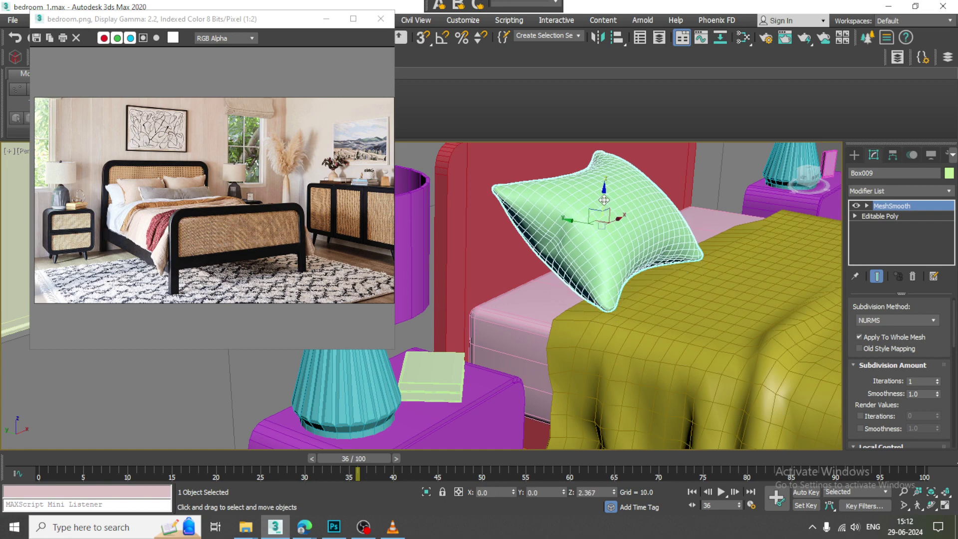
{"action": "mouse_move", "coordinate": [603, 200]}
{"action": "middle_mouse_down", "text": "alt"}
{"action": "mouse_move", "coordinate": [581, 274]}
{"action": "mouse_move", "coordinate": [610, 244]}
{"action": "middle_mouse_up", "text": "alt"}
{"action": "scroll", "coordinate": [580, 275], "scroll_direction": "up", "scroll_amount": 3}
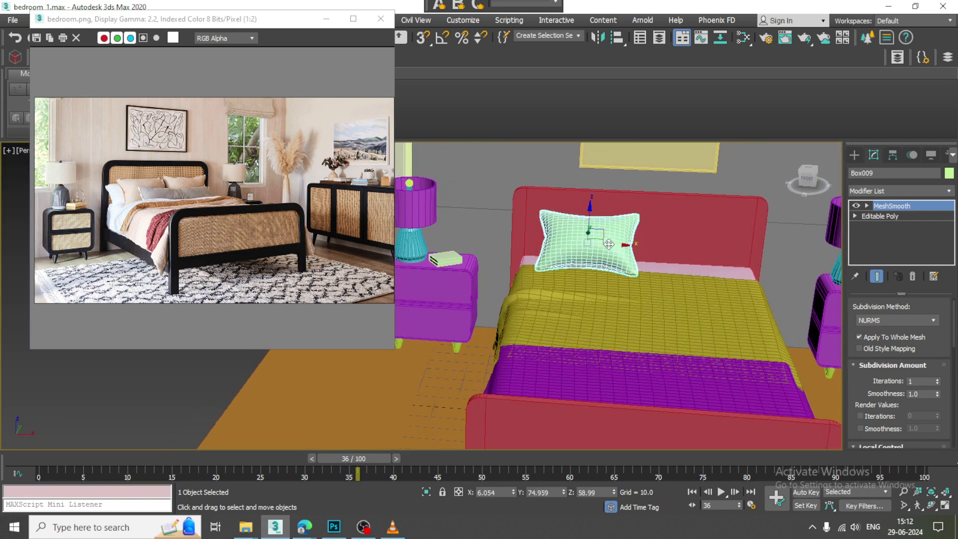
{"action": "left_click_drag", "start_coordinate": [610, 244], "coordinate": [718, 248]}
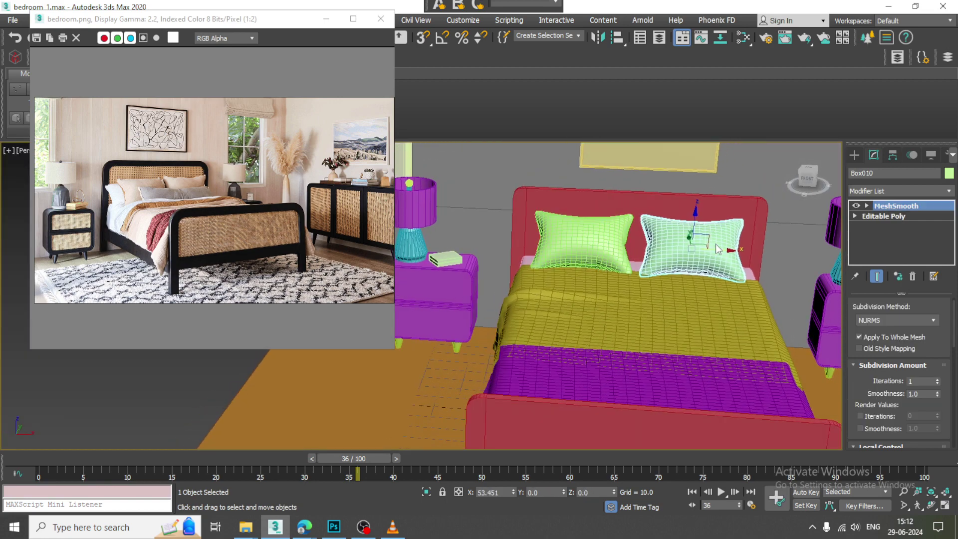
Step: Confirm the Box010 copy, then clone the left pillow again as Box011
{"action": "left_click", "coordinate": [481, 314]}
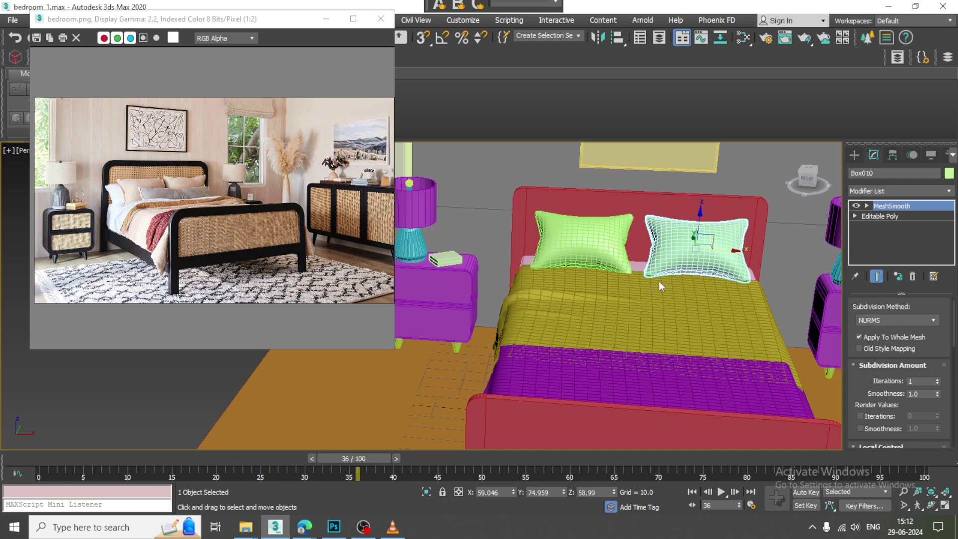
{"action": "middle_click_drag", "start_coordinate": [658, 280], "coordinate": [642, 333], "text": "alt"}
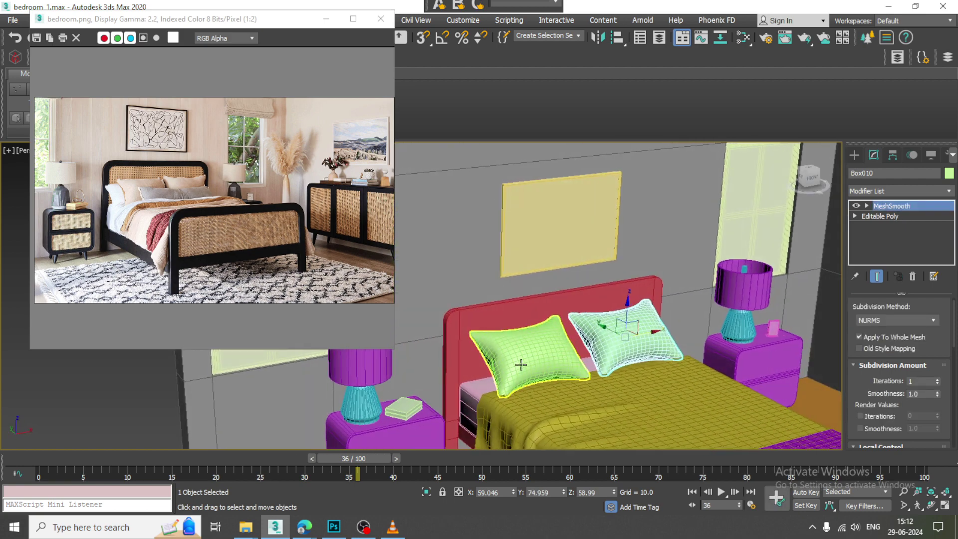
{"action": "left_click", "coordinate": [523, 350]}
{"action": "middle_click_drag", "start_coordinate": [524, 349], "coordinate": [570, 299], "text": "alt"}
{"action": "scroll", "coordinate": [570, 284], "scroll_direction": "up", "scroll_amount": 3}
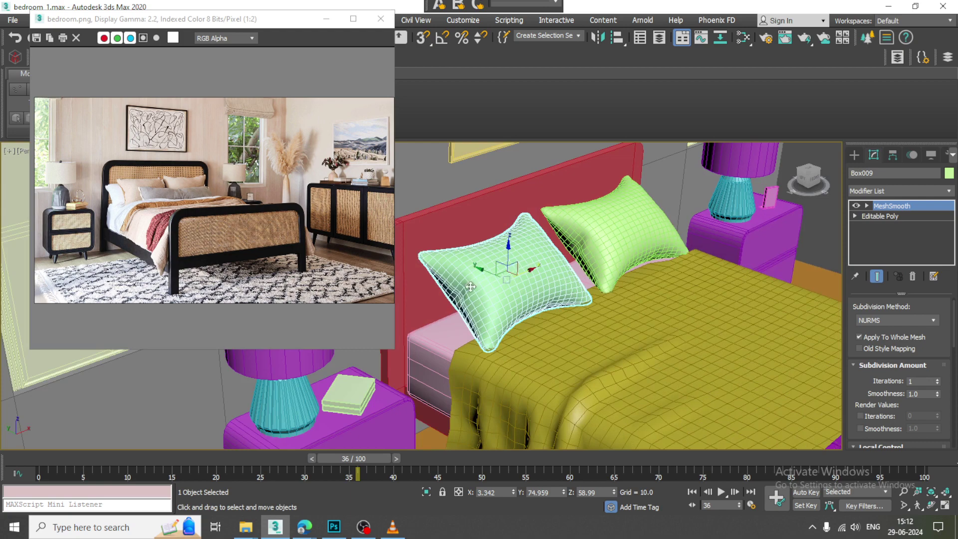
{"action": "left_click_drag", "start_coordinate": [470, 287], "coordinate": [548, 251], "text": "shift"}
{"action": "left_click", "coordinate": [508, 313]}
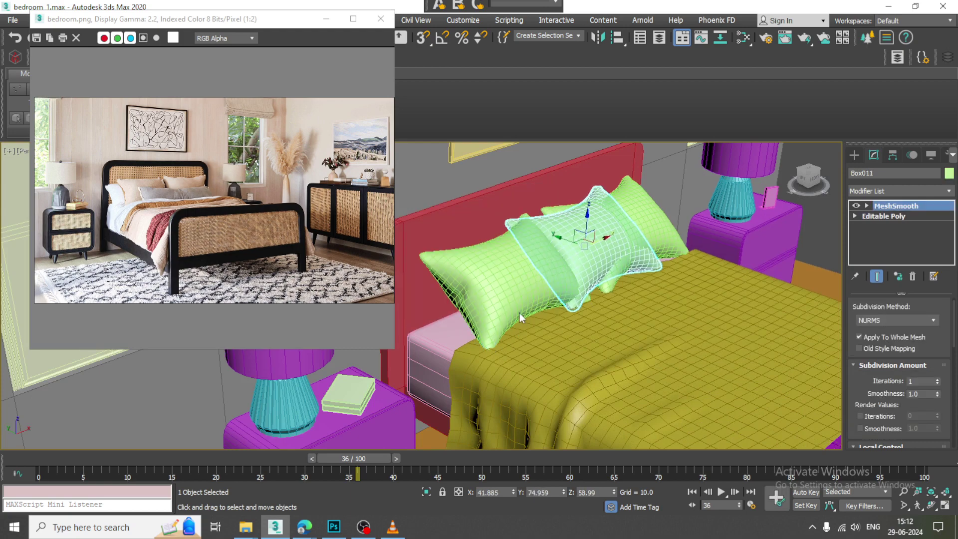
{"action": "key", "text": "ctrl+z"}
{"action": "mouse_move", "coordinate": [484, 270]}
{"action": "left_mouse_down", "text": "shift"}
{"action": "mouse_move", "coordinate": [529, 285]}
{"action": "mouse_move", "coordinate": [549, 315]}
{"action": "left_mouse_up", "text": "shift"}
{"action": "left_click", "coordinate": [499, 314]}
Step: Shrink Box011 and slide it in front of the large left pillow
{"action": "key", "text": "r"}
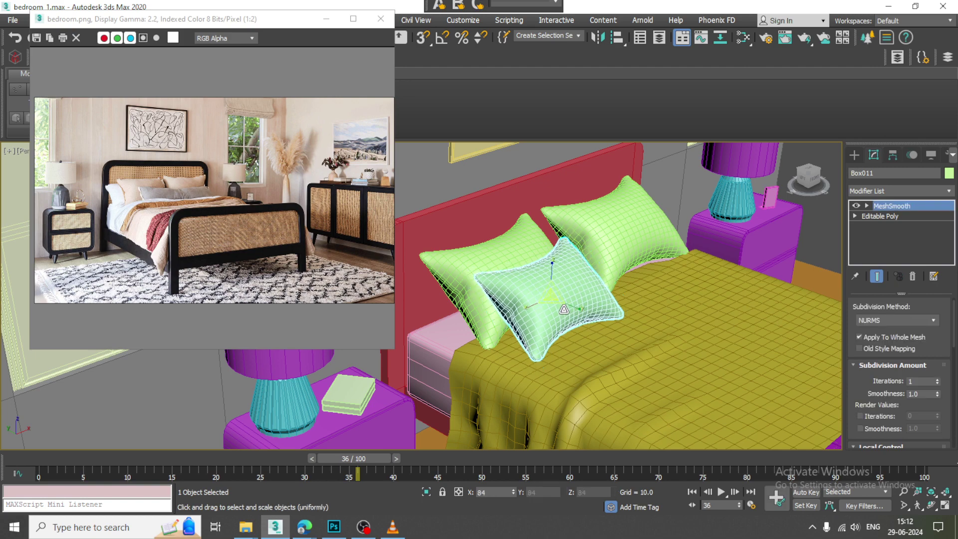
{"action": "middle_click_drag", "start_coordinate": [554, 299], "coordinate": [568, 293], "text": "alt"}
{"action": "key", "text": "w"}
{"action": "left_click_drag", "start_coordinate": [568, 293], "coordinate": [566, 300]}
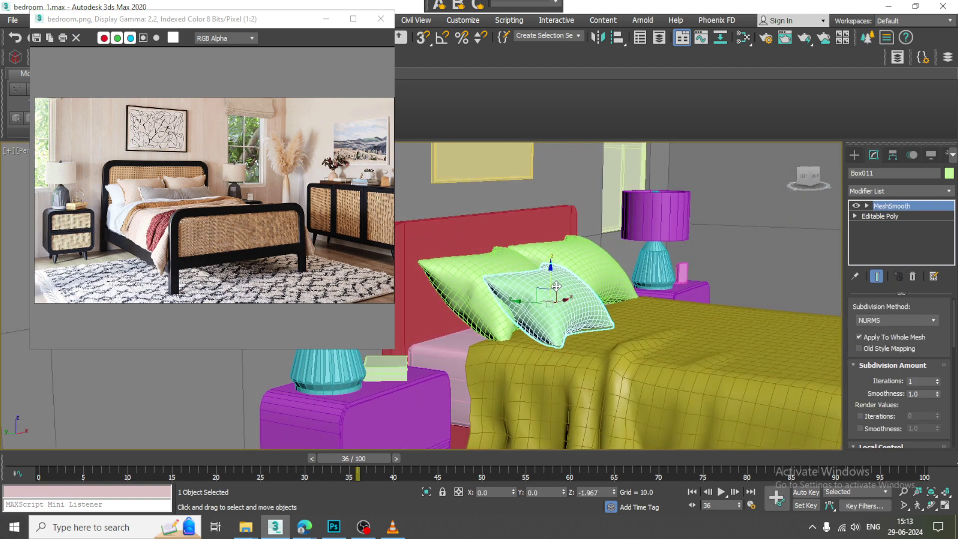
{"action": "middle_click_drag", "start_coordinate": [566, 299], "coordinate": [653, 324], "text": "alt"}
{"action": "scroll", "coordinate": [561, 305], "scroll_direction": "up", "scroll_amount": 2}
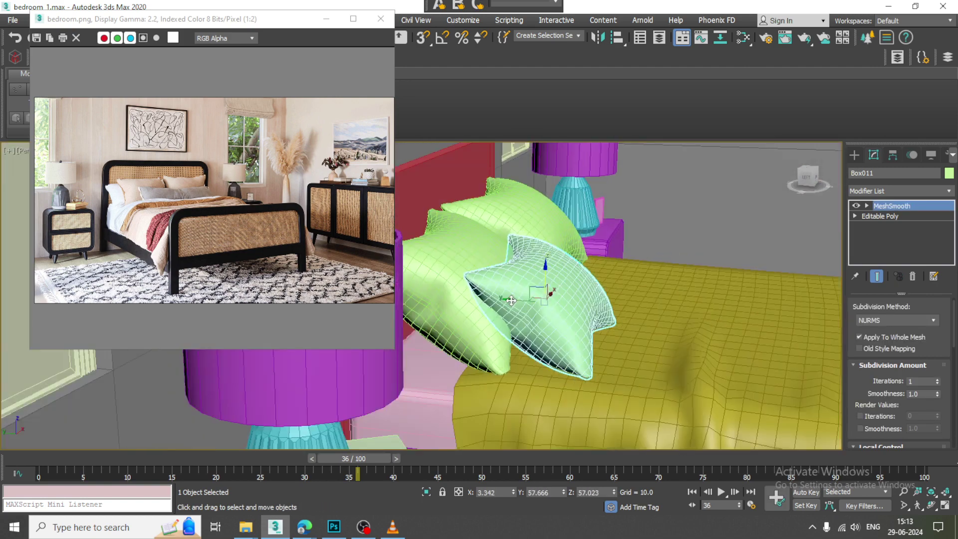
{"action": "left_click_drag", "start_coordinate": [511, 300], "coordinate": [544, 311]}
{"action": "scroll", "coordinate": [544, 314], "scroll_direction": "down", "scroll_amount": 5}
{"action": "scroll", "coordinate": [546, 333], "scroll_direction": "up", "scroll_amount": 2}
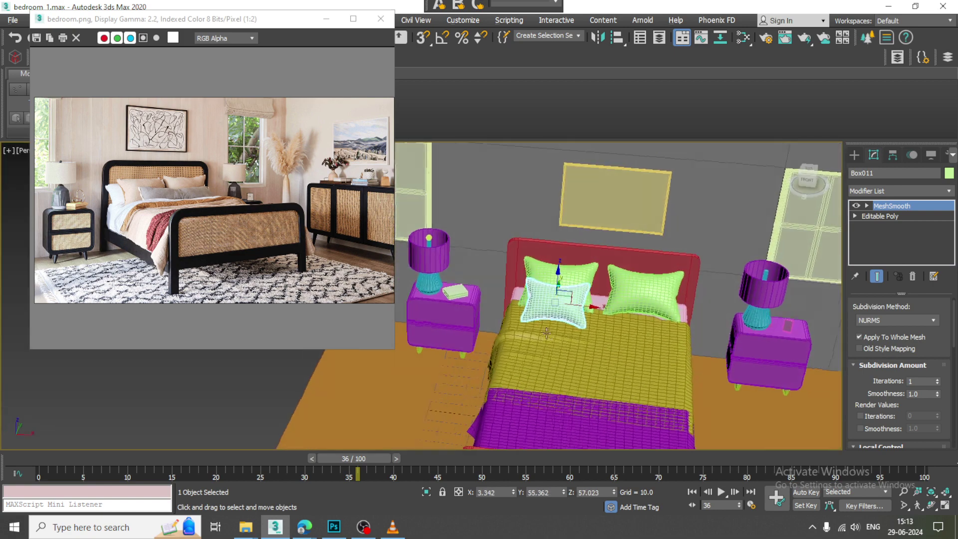
{"action": "scroll", "coordinate": [546, 332], "scroll_direction": "up", "scroll_amount": 2}
Step: Copy the small pillow to the right side as Box012 and move the reference window
{"action": "left_click_drag", "start_coordinate": [598, 301], "coordinate": [706, 314], "text": "shift"}
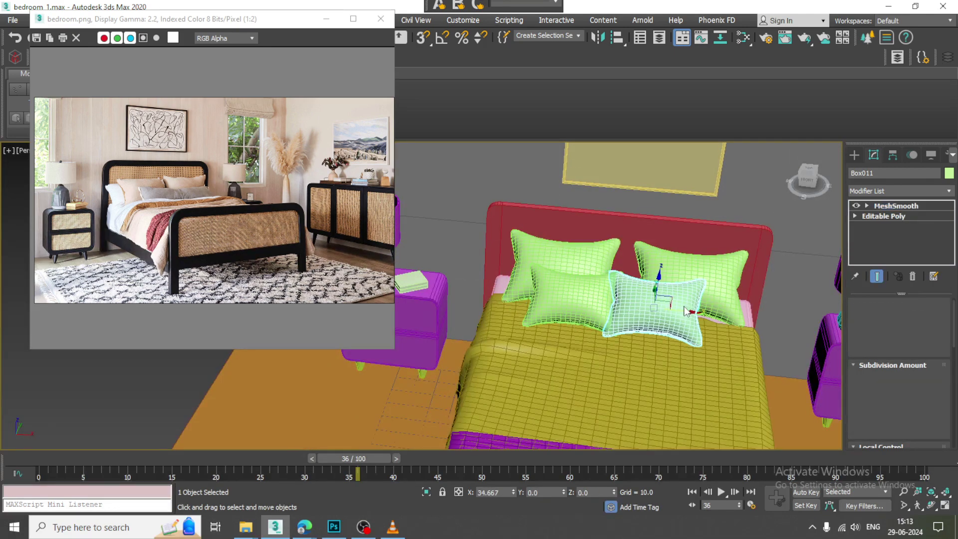
{"action": "left_click", "coordinate": [480, 314]}
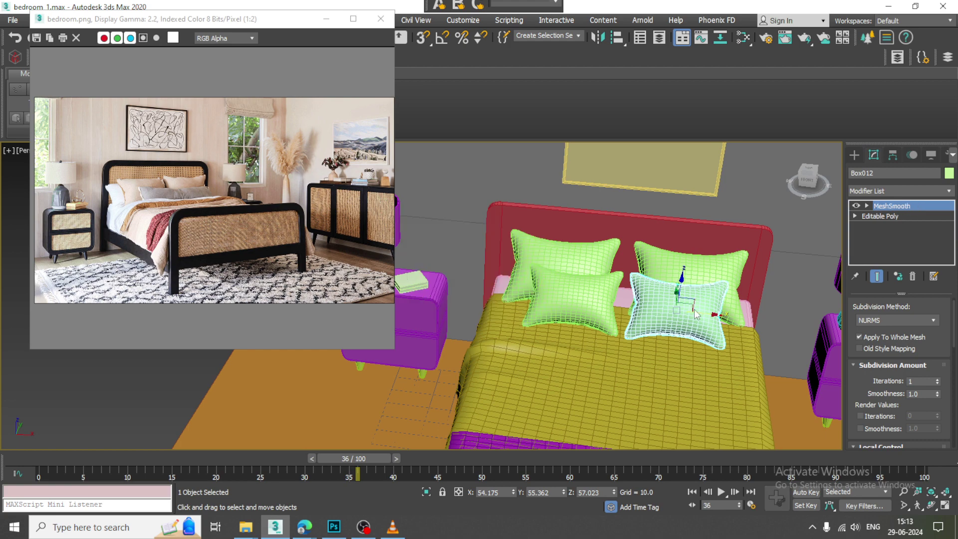
{"action": "scroll", "coordinate": [599, 299], "scroll_direction": "down", "scroll_amount": 3}
{"action": "scroll", "coordinate": [599, 300], "scroll_direction": "down", "scroll_amount": 2}
{"action": "scroll", "coordinate": [599, 299], "scroll_direction": "down", "scroll_amount": 1}
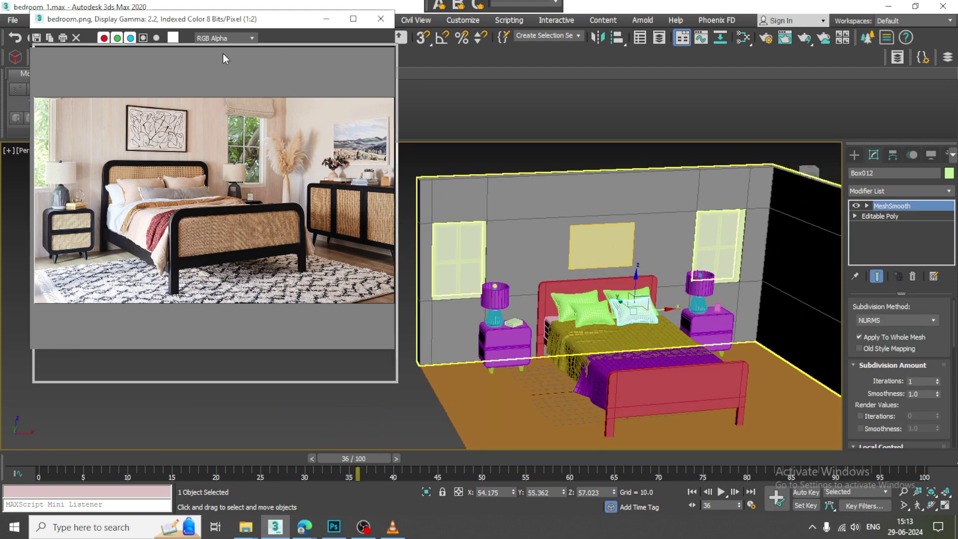
{"action": "mouse_move", "coordinate": [219, 20]}
{"action": "left_mouse_down"}
{"action": "mouse_move", "coordinate": [241, 188]}
{"action": "mouse_move", "coordinate": [181, 33]}
{"action": "left_mouse_up"}
Step: Collapse the ribbon, shrink the reference image window and deselect the pillow
{"action": "left_click", "coordinate": [35, 73]}
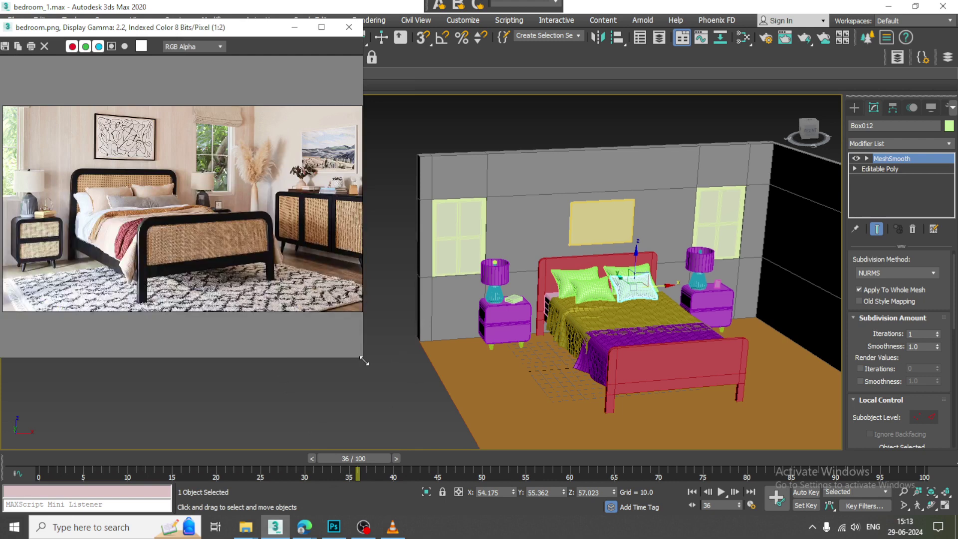
{"action": "left_click_drag", "start_coordinate": [364, 362], "coordinate": [332, 270]}
{"action": "middle_click_drag", "start_coordinate": [620, 302], "coordinate": [545, 287]}
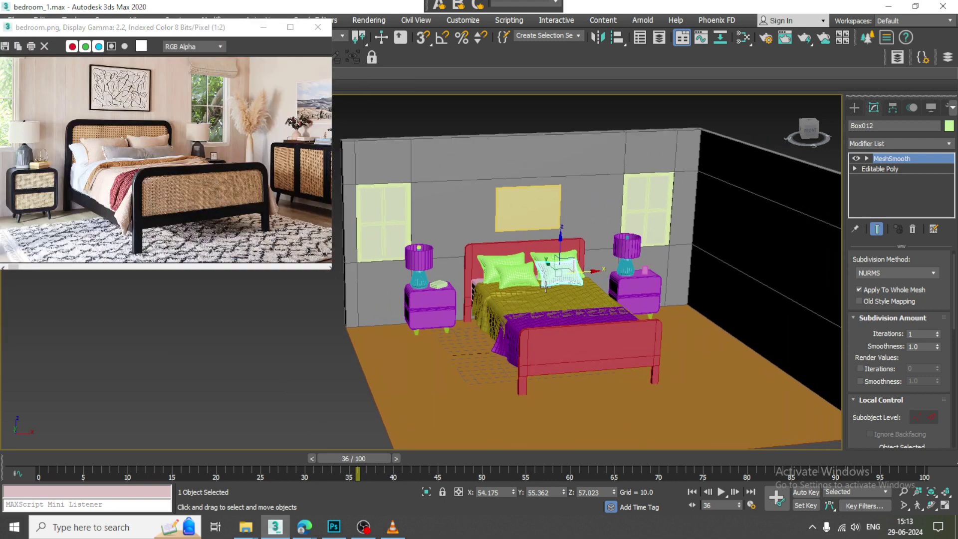
{"action": "scroll", "coordinate": [565, 334], "scroll_direction": "up", "scroll_amount": 2}
{"action": "left_click", "coordinate": [233, 334]}
Step: Switch to Expert Mode and frame a straight front view of the bed
{"action": "scroll", "coordinate": [565, 334], "scroll_direction": "up", "scroll_amount": 3}
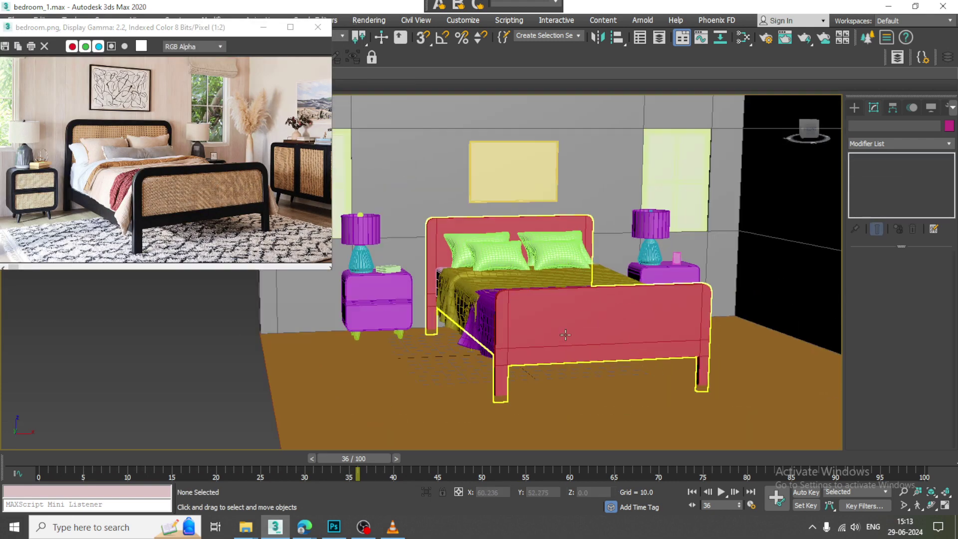
{"action": "middle_click_drag", "start_coordinate": [565, 335], "coordinate": [583, 348], "text": "alt"}
{"action": "key", "text": "ctrl+x"}
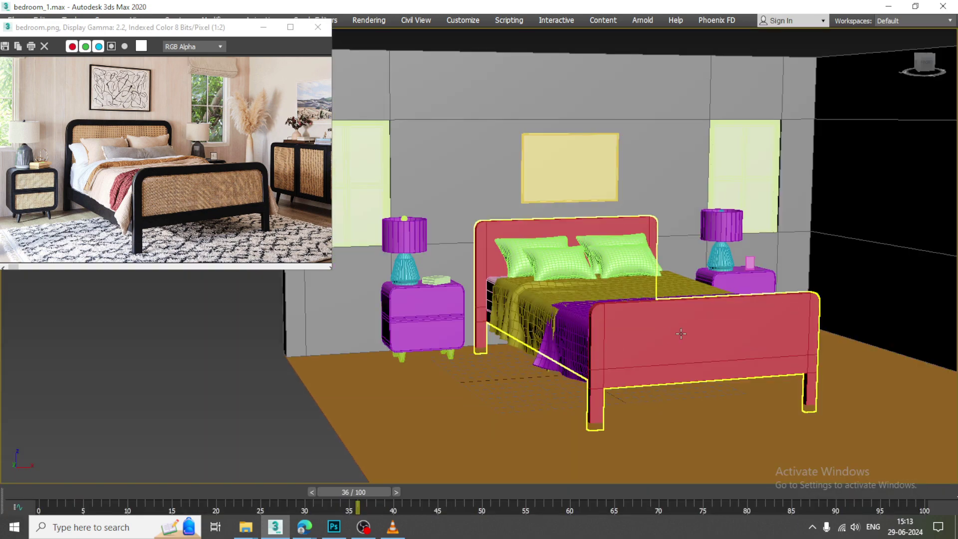
{"action": "middle_click_drag", "start_coordinate": [681, 334], "coordinate": [636, 345], "text": "alt"}
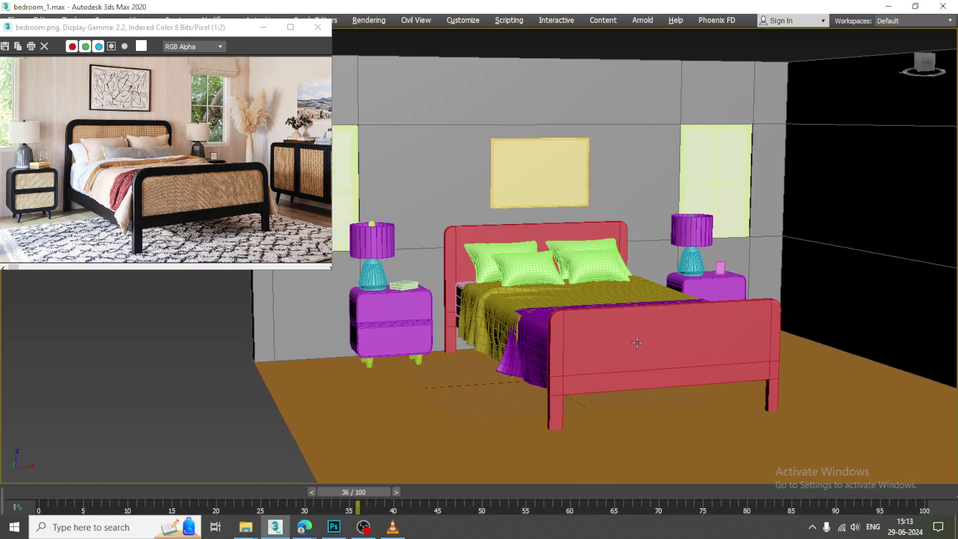
{"action": "left_click", "coordinate": [364, 528]}
{"action": "middle_click_drag", "start_coordinate": [654, 344], "coordinate": [634, 329]}
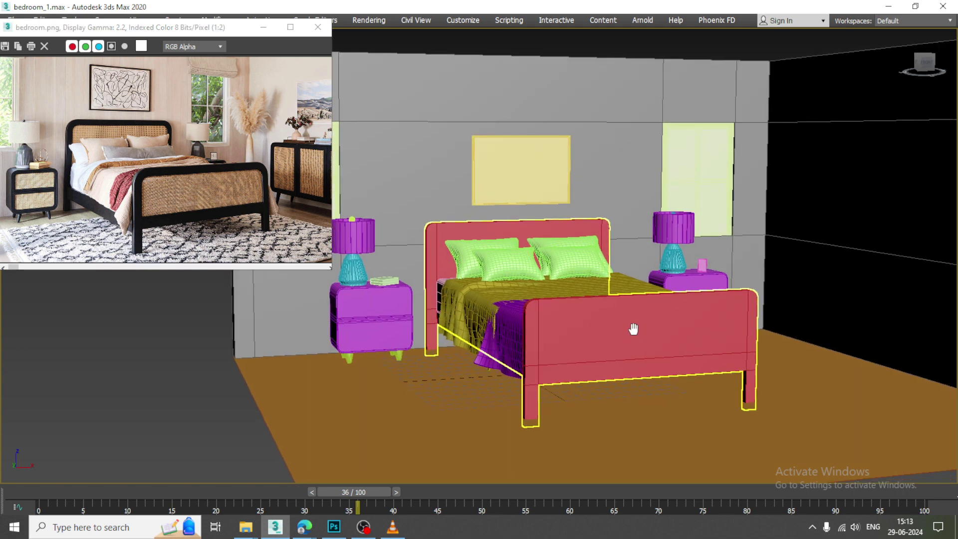